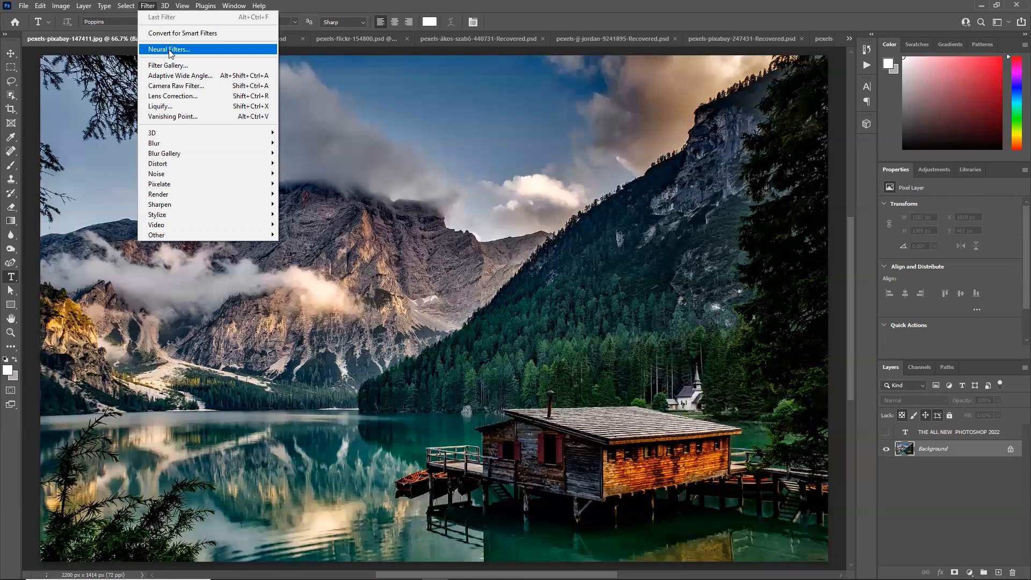
- Open Neural Filters for the mountain lake photo and turn on the Landscape Mixer filter
{"action": "left_click", "coordinate": [555, 14]}
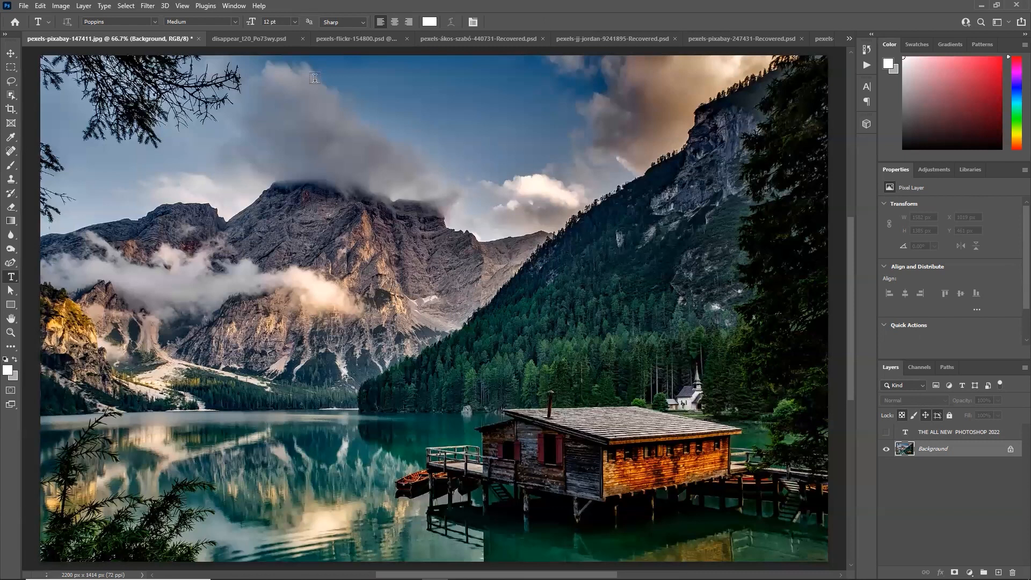
{"action": "left_click", "coordinate": [150, 7]}
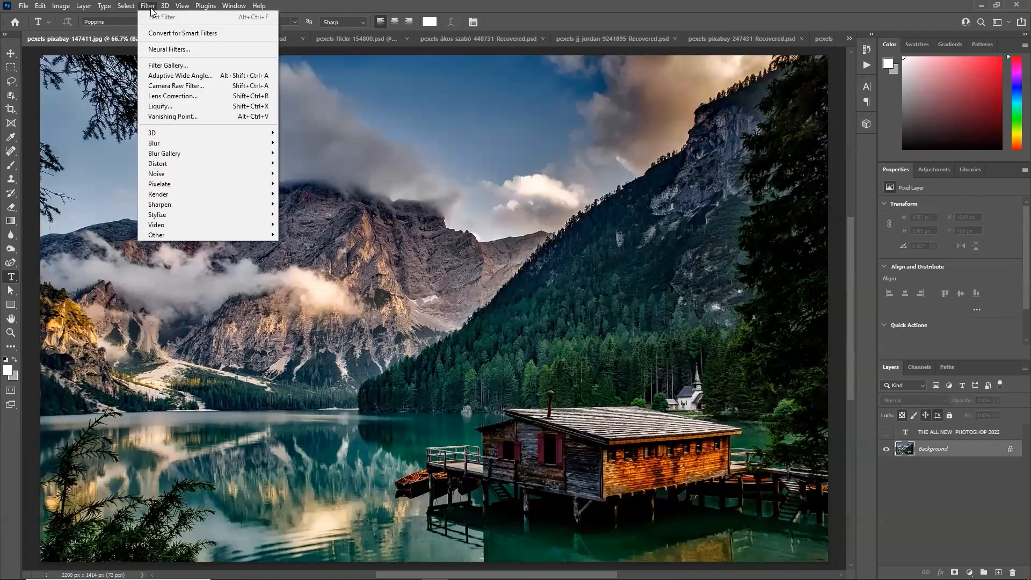
{"action": "left_click", "coordinate": [169, 50]}
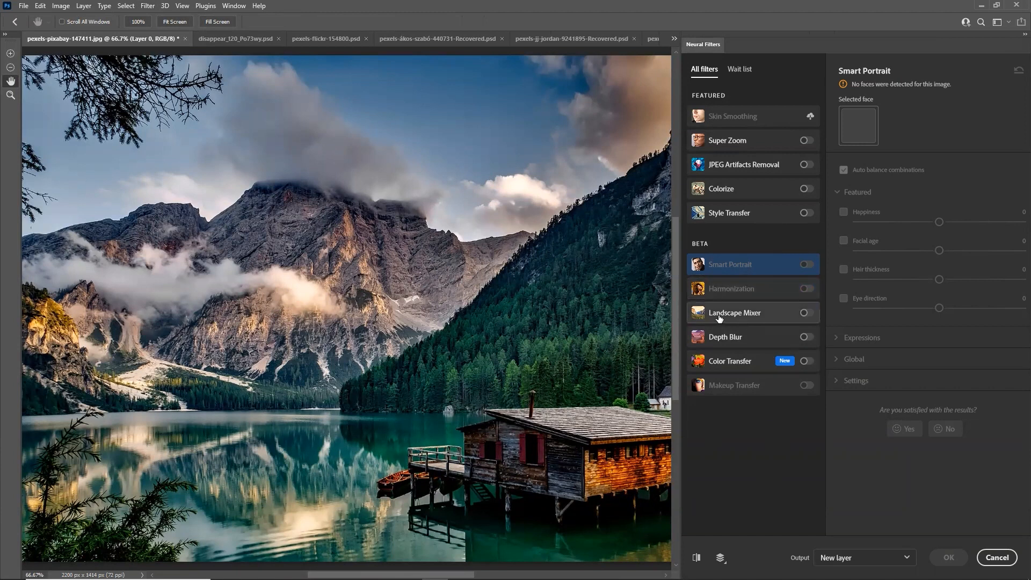
{"action": "mouse_move", "coordinate": [750, 322]}
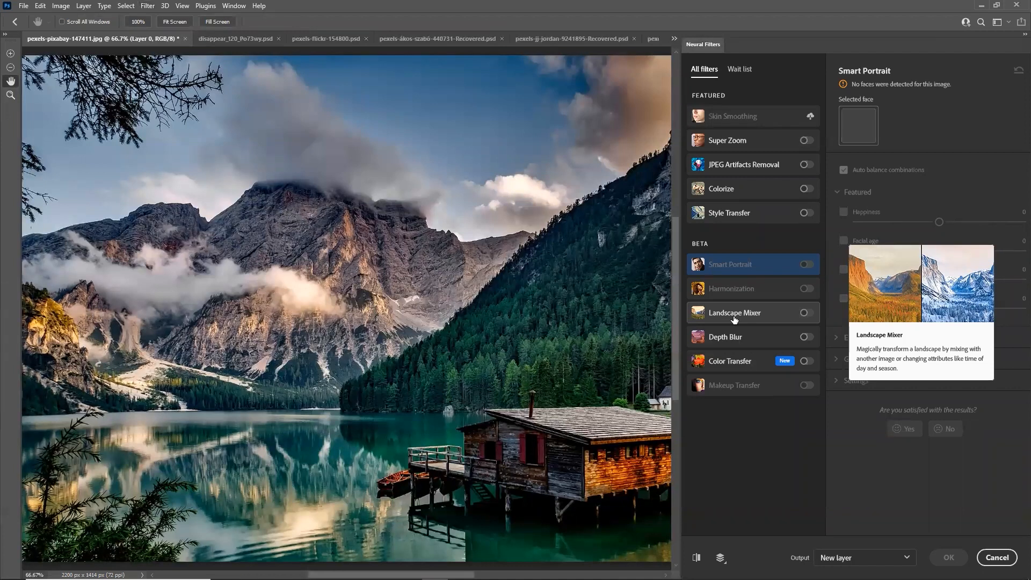
{"action": "left_click", "coordinate": [806, 314]}
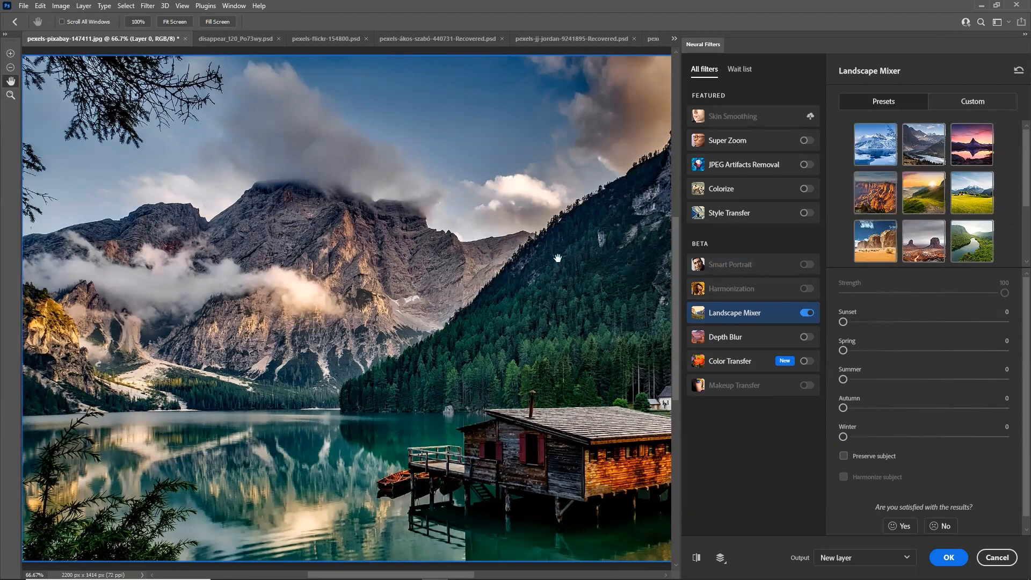
- Apply the snowy blue mountain preset and compare the result with the original photo
{"action": "left_click", "coordinate": [887, 158]}
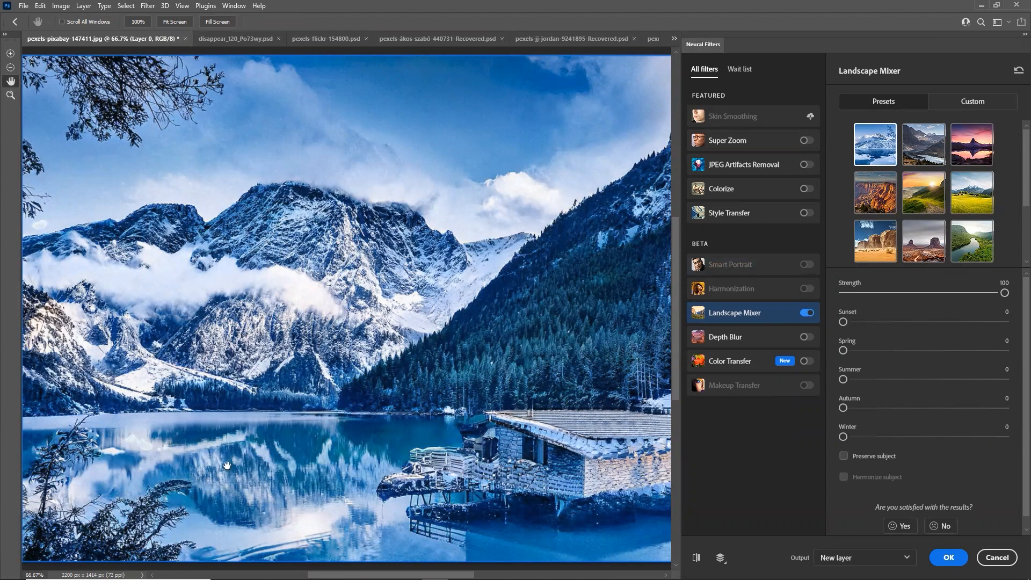
{"action": "scroll", "coordinate": [348, 438], "scroll_direction": "down", "scroll_amount": 1}
{"action": "scroll", "coordinate": [380, 370], "scroll_direction": "down", "scroll_amount": 2}
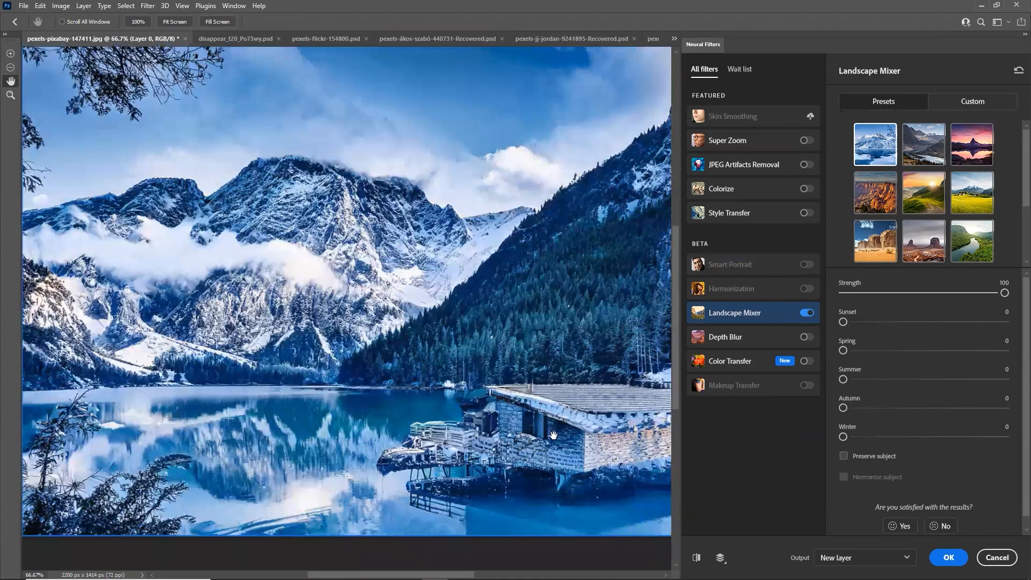
{"action": "left_click", "coordinate": [698, 558]}
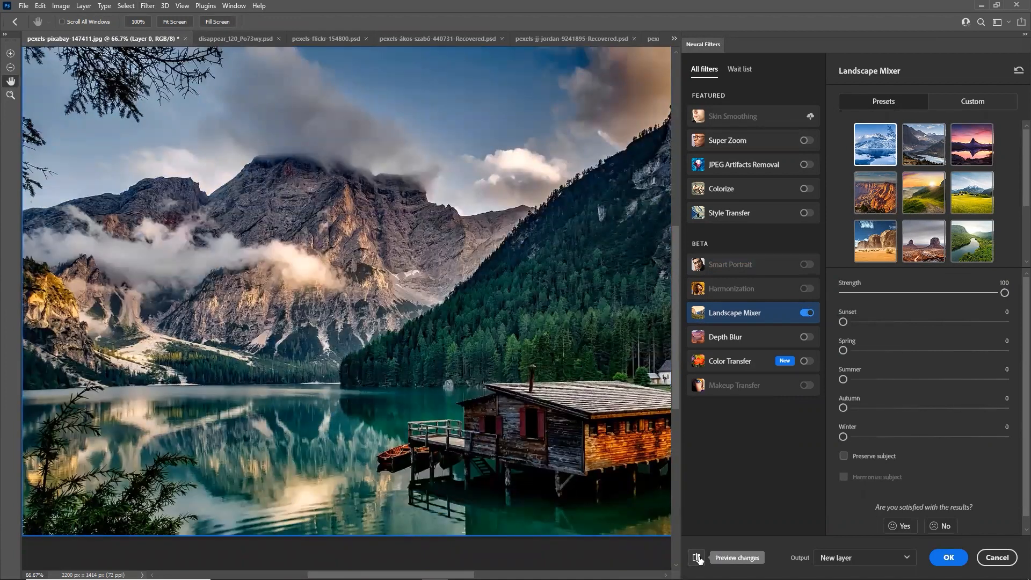
{"action": "left_click", "coordinate": [698, 558]}
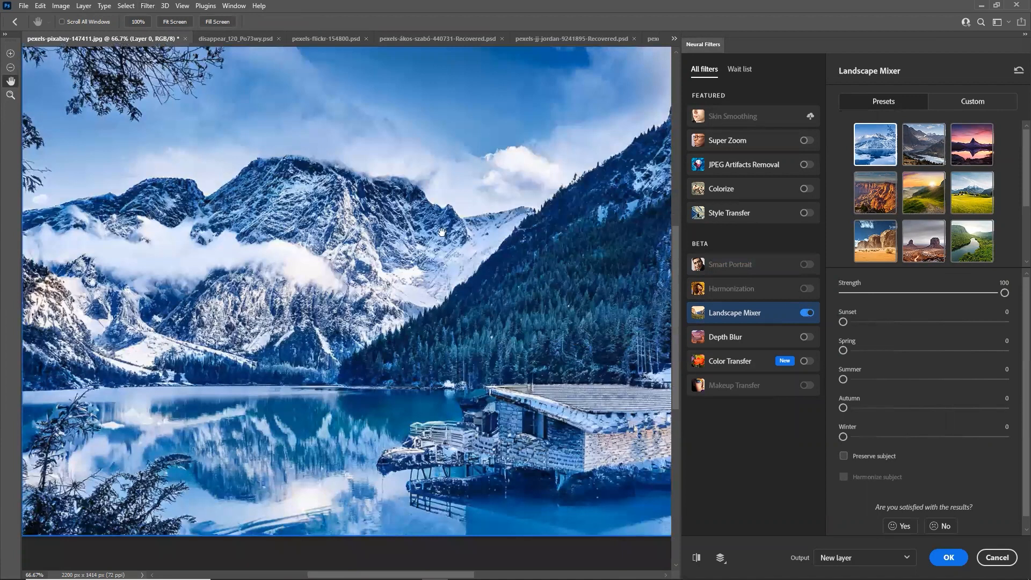
{"action": "left_click", "coordinate": [695, 559]}
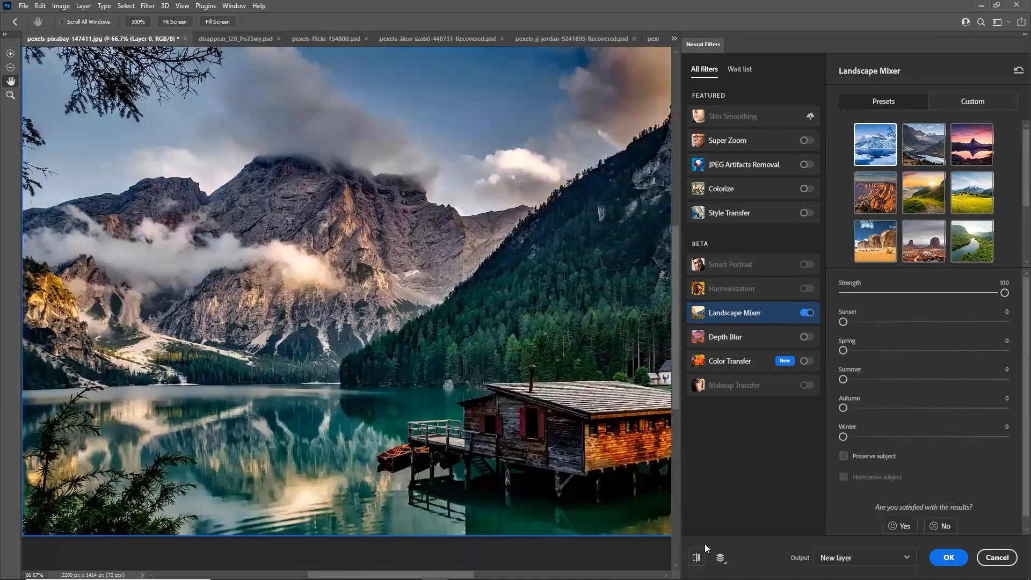
{"action": "left_click", "coordinate": [696, 558]}
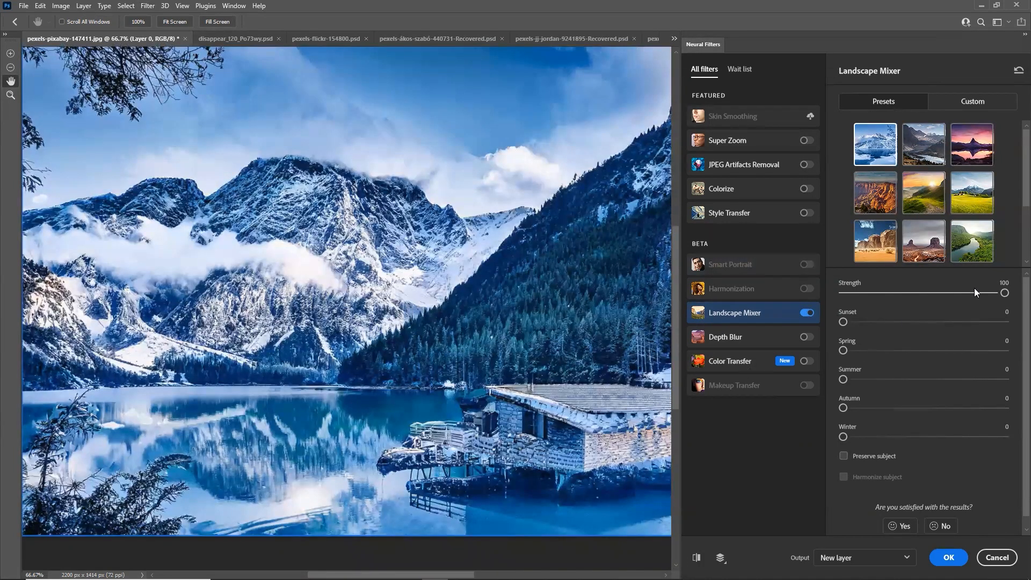
- Try the snowy preset at strengths 79, 50 and 21, and return the strength to 100
{"action": "left_click_drag", "start_coordinate": [1005, 293], "coordinate": [974, 294]}
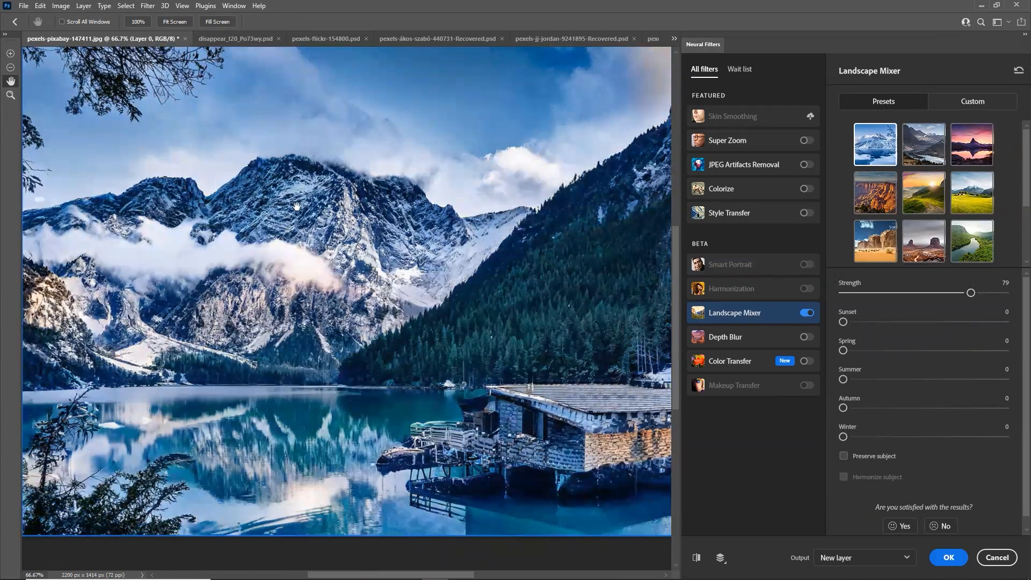
{"action": "left_click", "coordinate": [923, 293]}
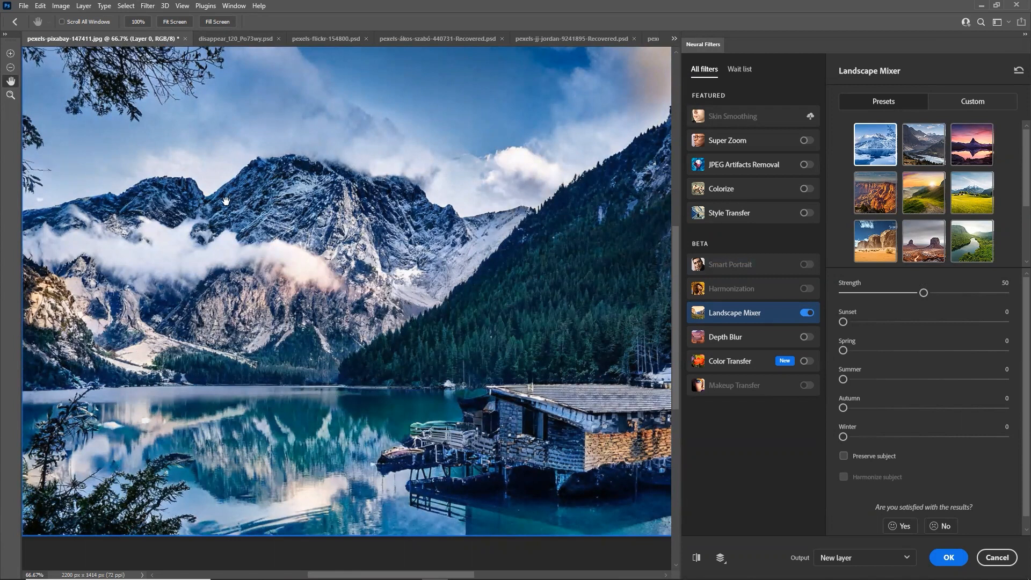
{"action": "left_click", "coordinate": [874, 294]}
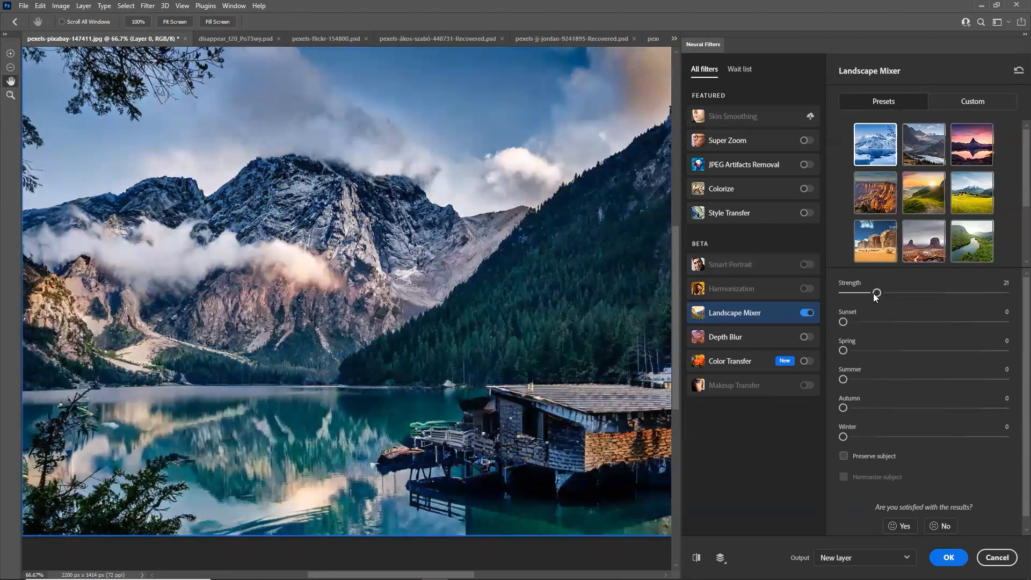
{"action": "left_click_drag", "start_coordinate": [877, 294], "coordinate": [1004, 292]}
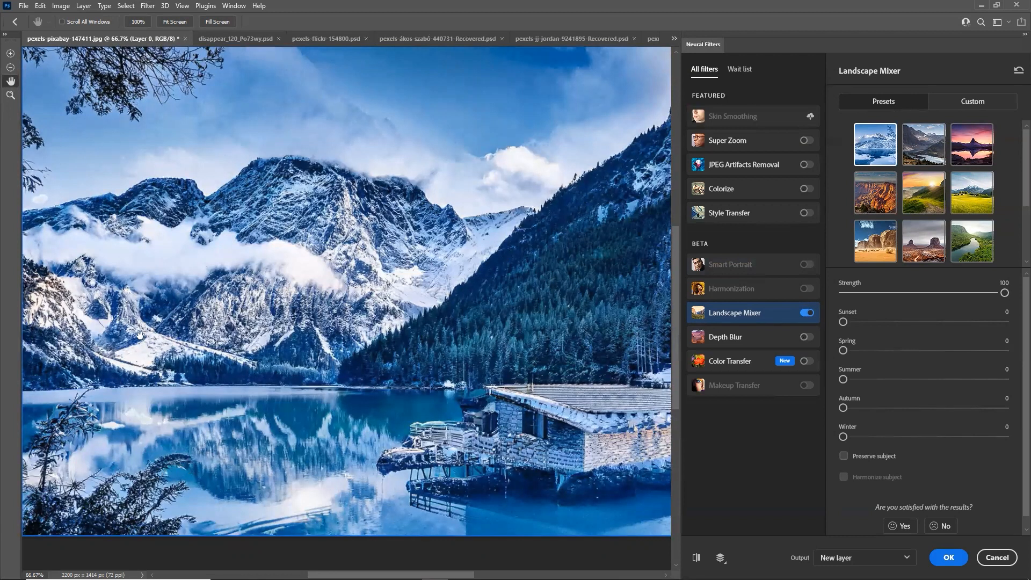
- Apply the purple sunset lake preset and compare it with the original photo
{"action": "left_click_drag", "start_coordinate": [196, 321], "coordinate": [210, 341]}
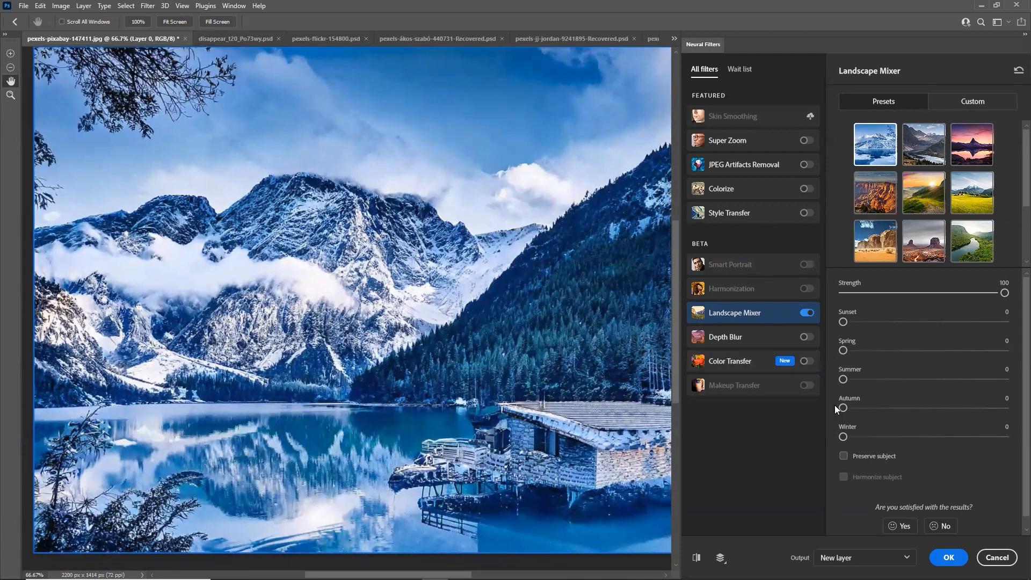
{"action": "left_click", "coordinate": [976, 152]}
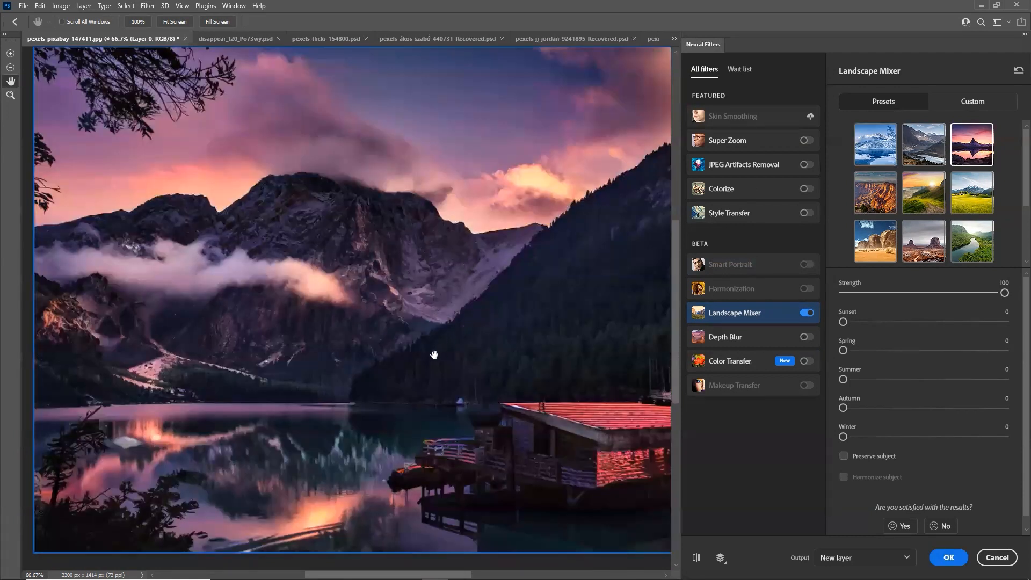
{"action": "left_click", "coordinate": [695, 558]}
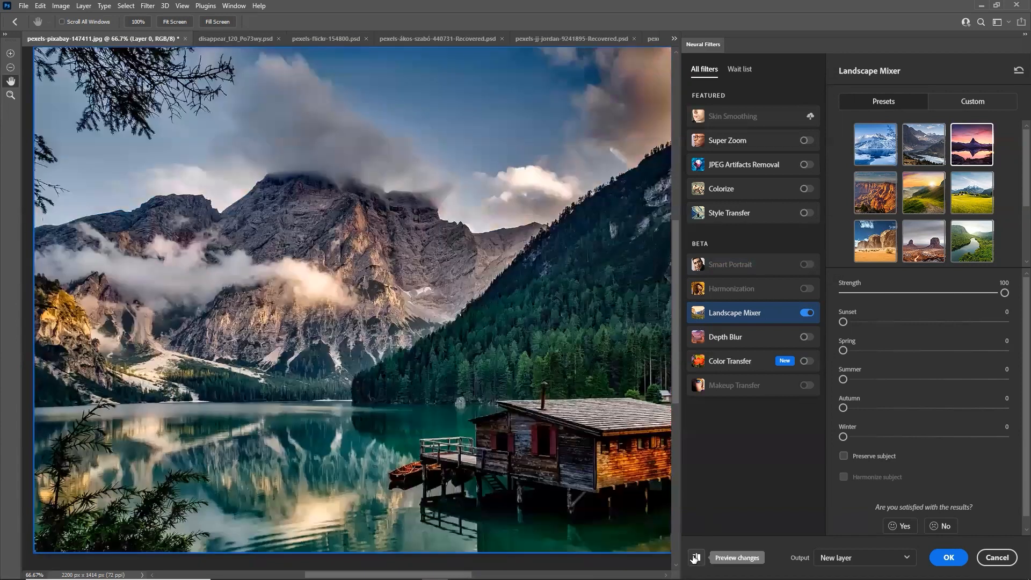
{"action": "left_click", "coordinate": [695, 557]}
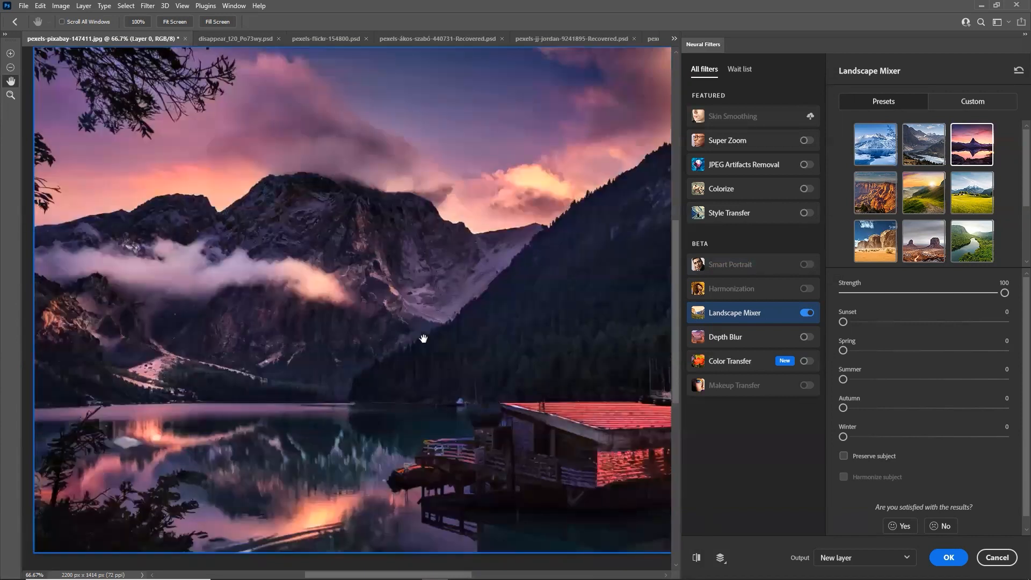
- Compare the sunset version with the original around the lakeside cabin and the forested slope
{"action": "left_click_drag", "start_coordinate": [538, 408], "coordinate": [425, 413]}
{"action": "left_click", "coordinate": [698, 559]}
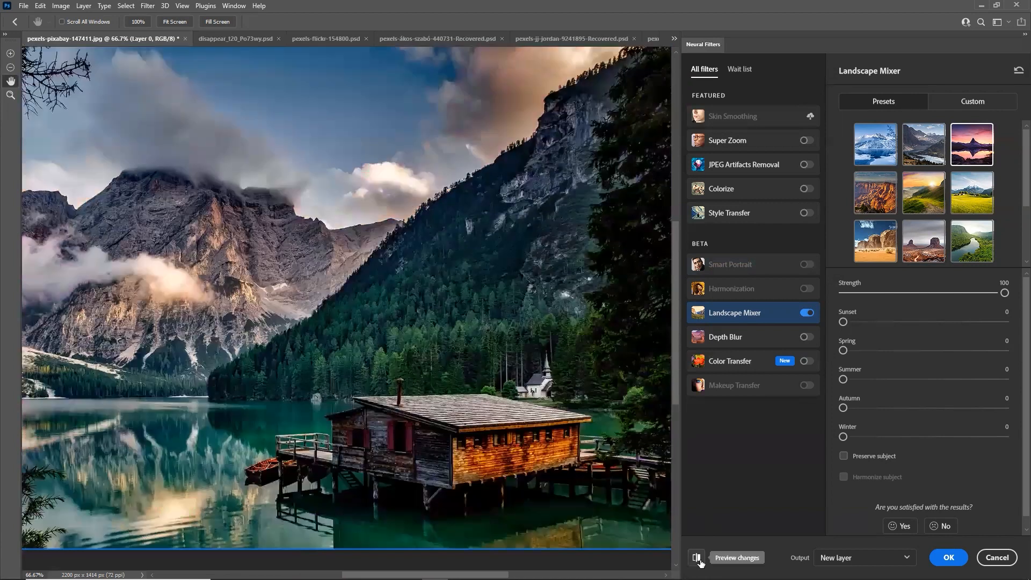
{"action": "left_click", "coordinate": [699, 560]}
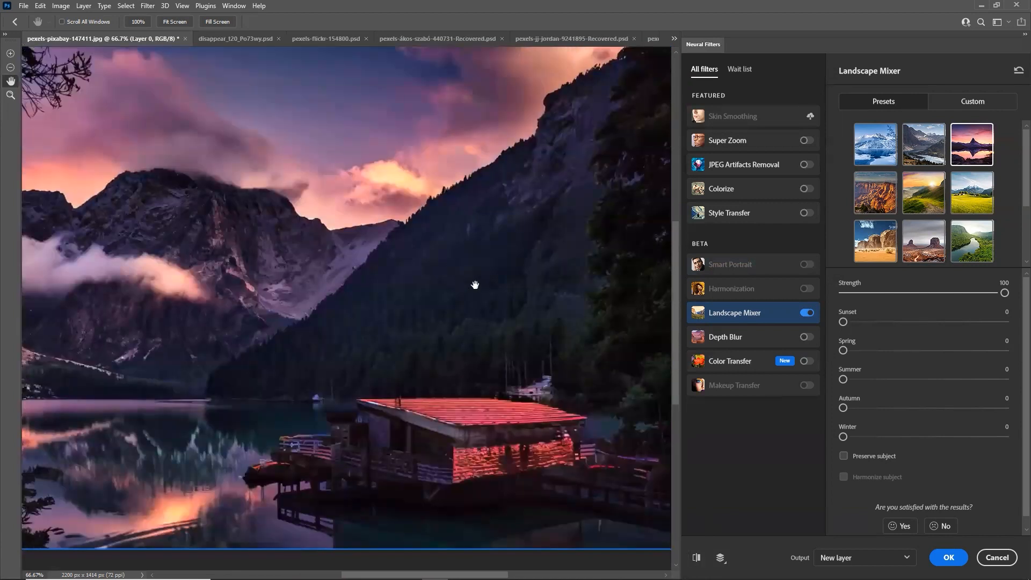
{"action": "left_click_drag", "start_coordinate": [472, 285], "coordinate": [435, 309]}
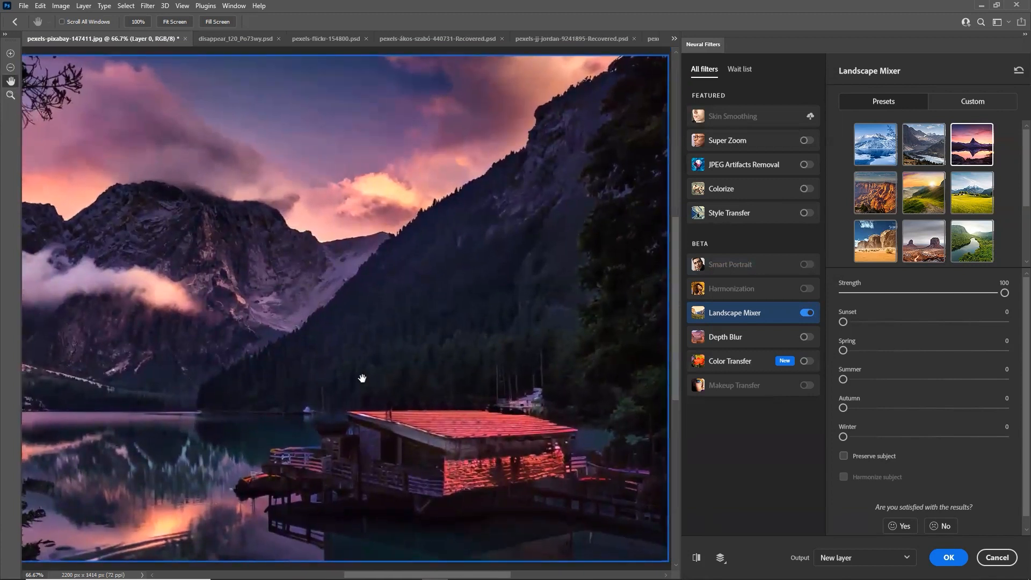
{"action": "left_click", "coordinate": [697, 558]}
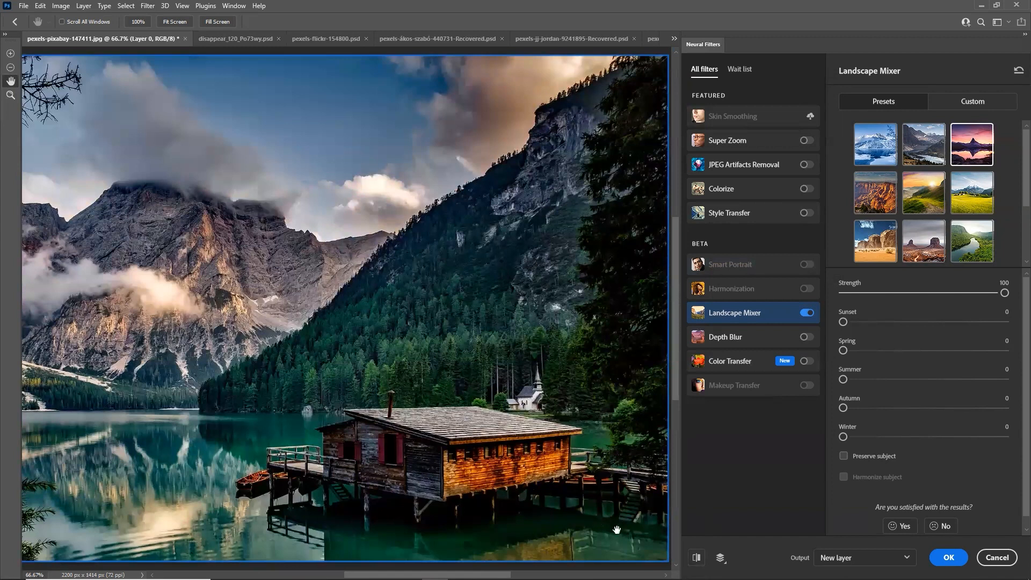
{"action": "left_click", "coordinate": [697, 558]}
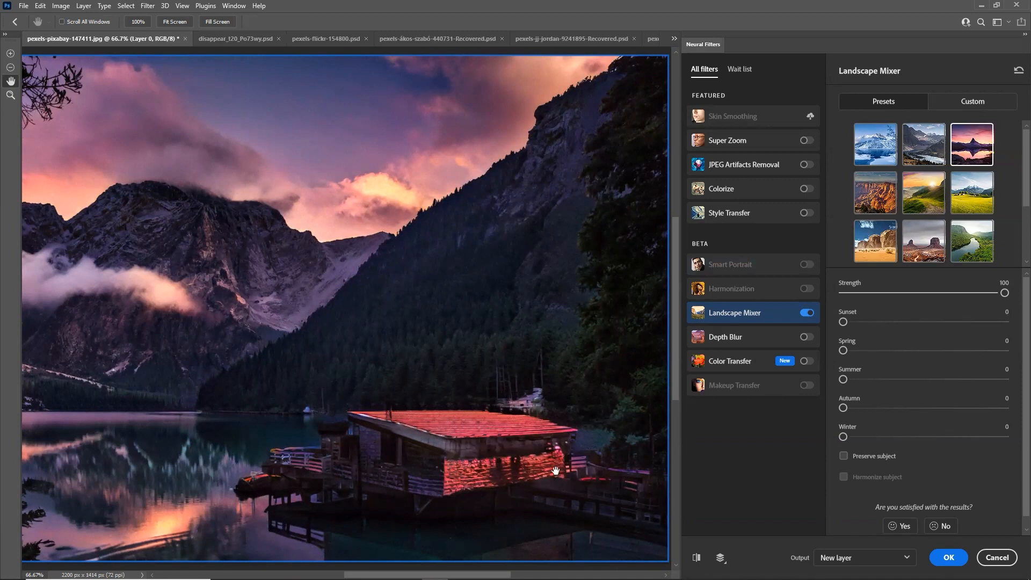
{"action": "left_click", "coordinate": [697, 558]}
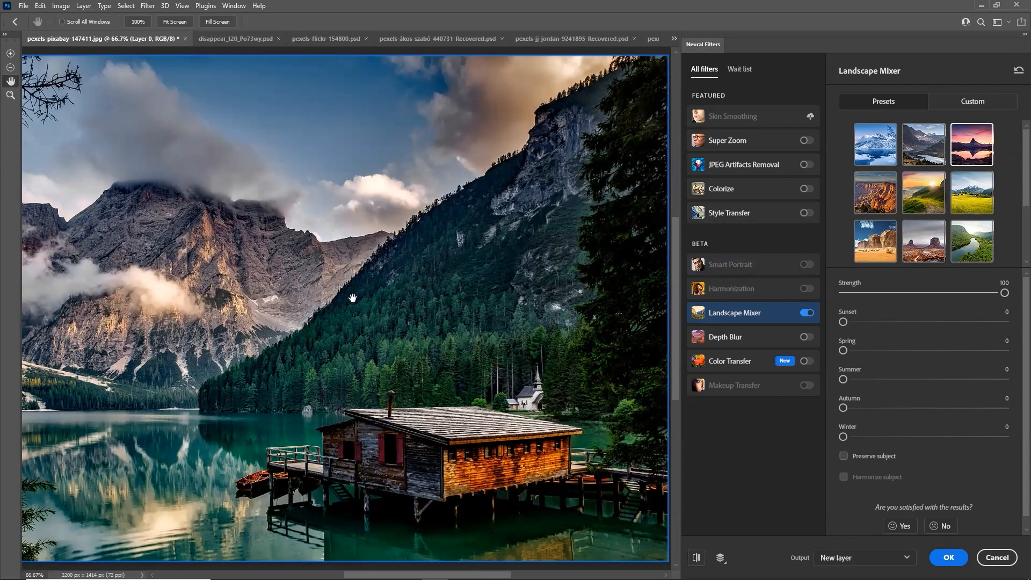
- Apply the green meadow preset with white clouds, trying strengths 39 and 51 before setting it to 66
{"action": "left_click_drag", "start_coordinate": [396, 296], "coordinate": [527, 290]}
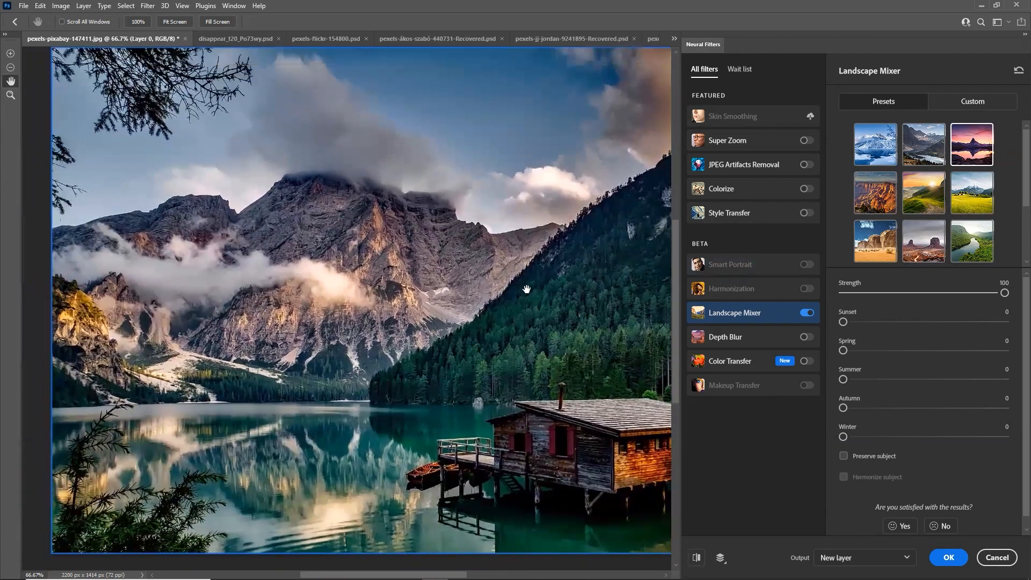
{"action": "left_click", "coordinate": [975, 204]}
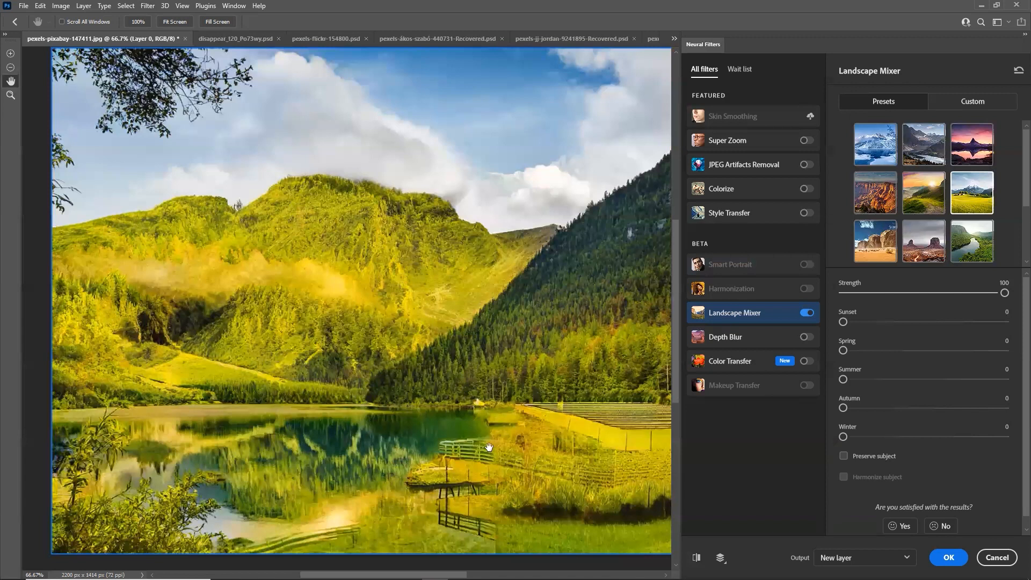
{"action": "left_click", "coordinate": [905, 292]}
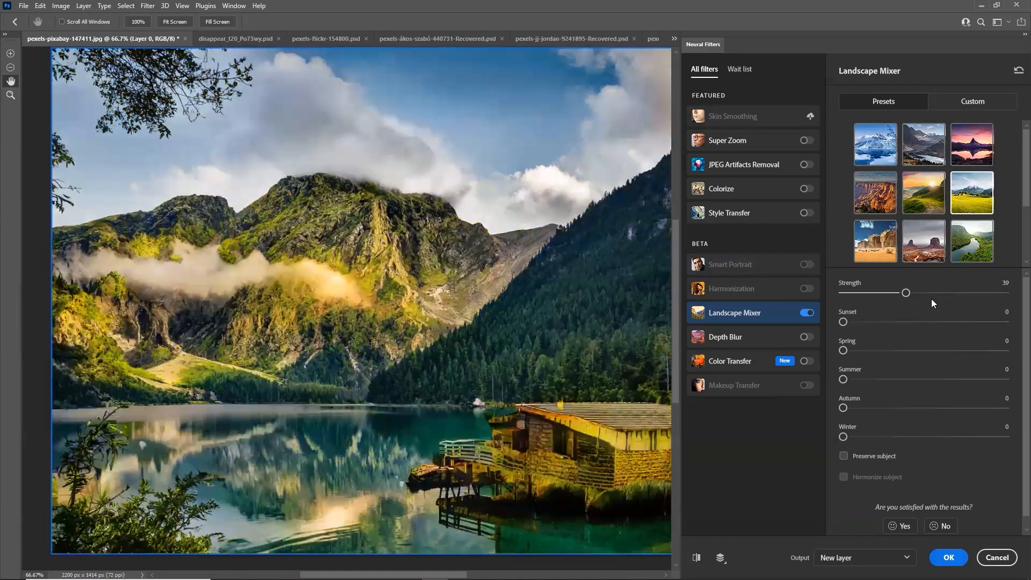
{"action": "left_click", "coordinate": [925, 293]}
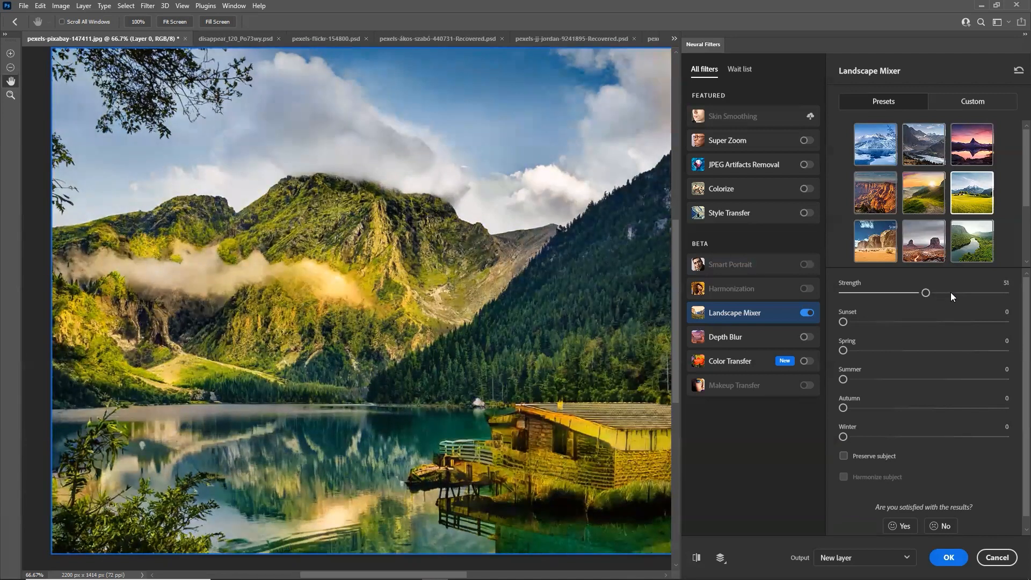
{"action": "left_click", "coordinate": [951, 293]}
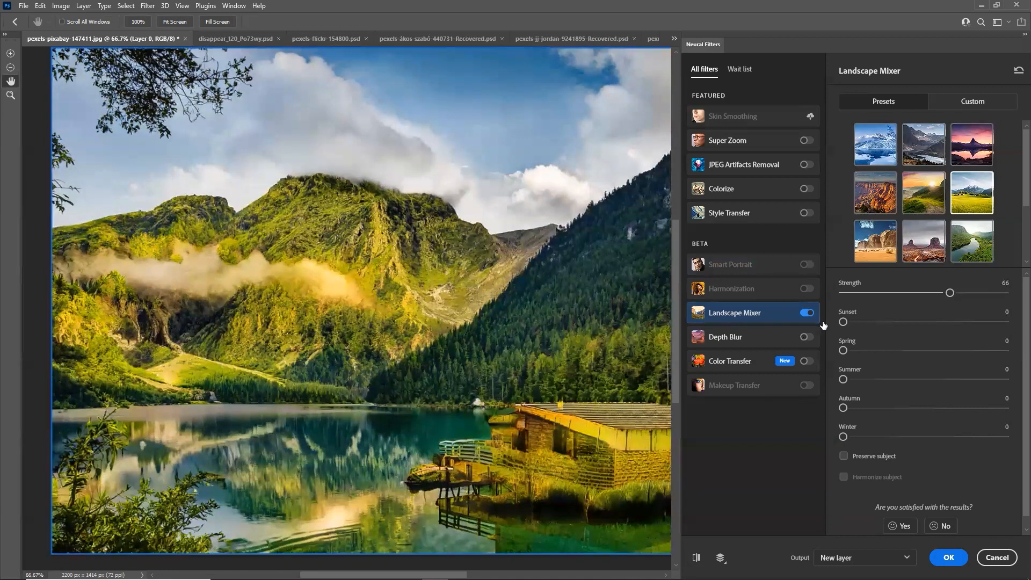
- Apply the grey rocky mountain lake preset and raise Spring to 100
{"action": "left_click", "coordinate": [937, 154]}
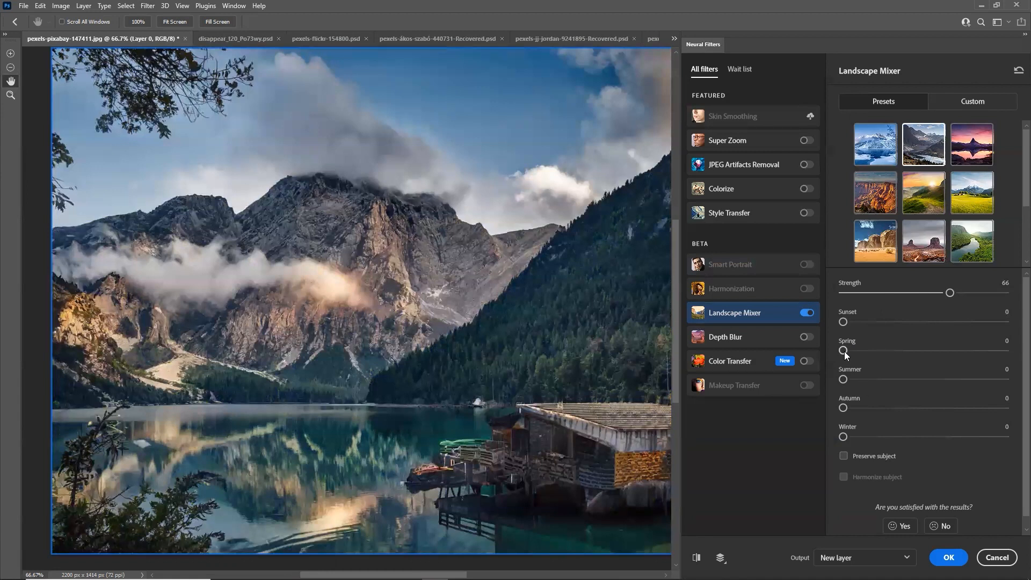
{"action": "left_click_drag", "start_coordinate": [843, 350], "coordinate": [984, 351]}
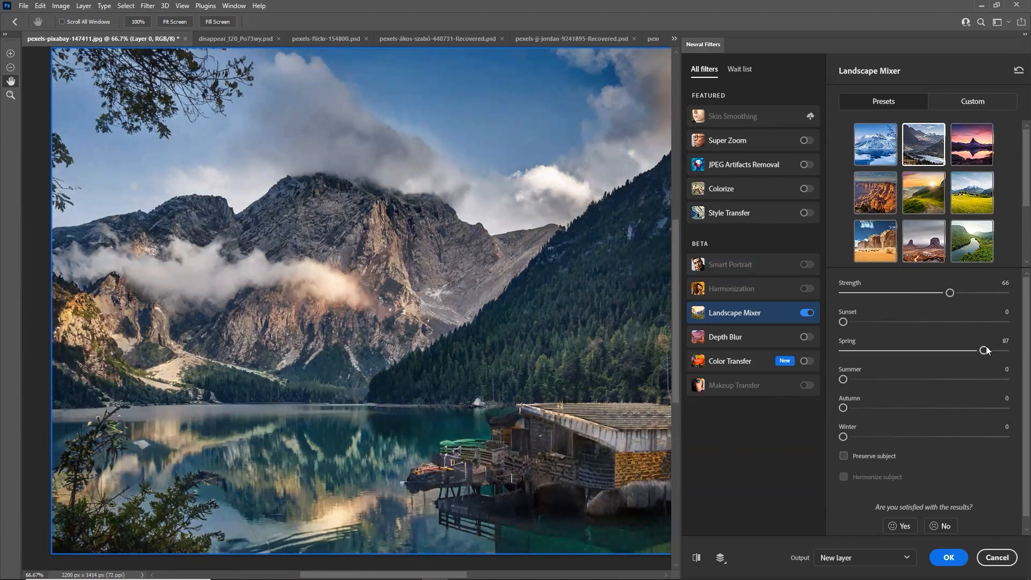
{"action": "left_click_drag", "start_coordinate": [1015, 348], "coordinate": [1014, 349]}
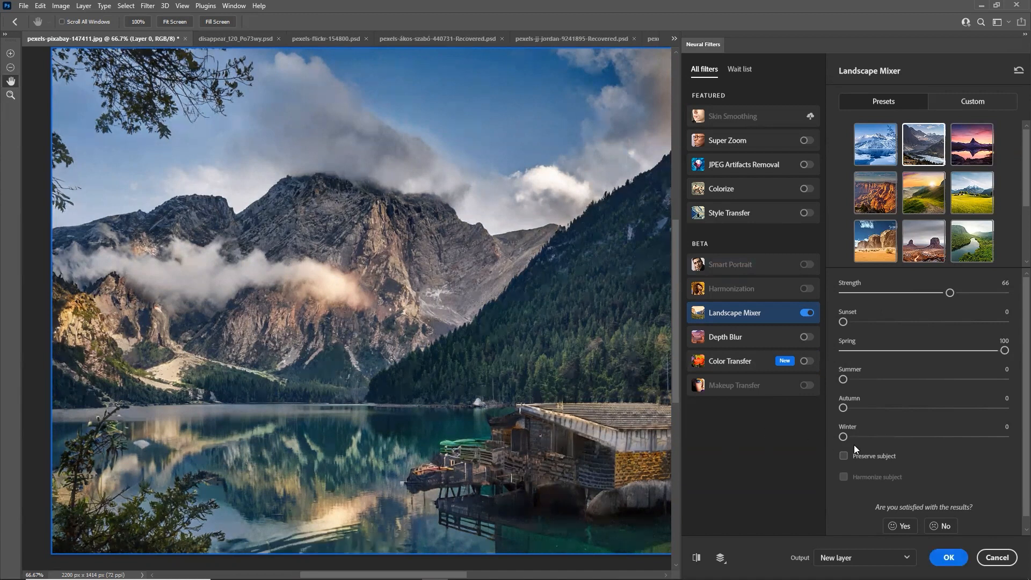
- Set Winter to 100 and Spring to 0 for the grey rocky mountain preset
{"action": "left_click_drag", "start_coordinate": [844, 438], "coordinate": [1004, 437]}
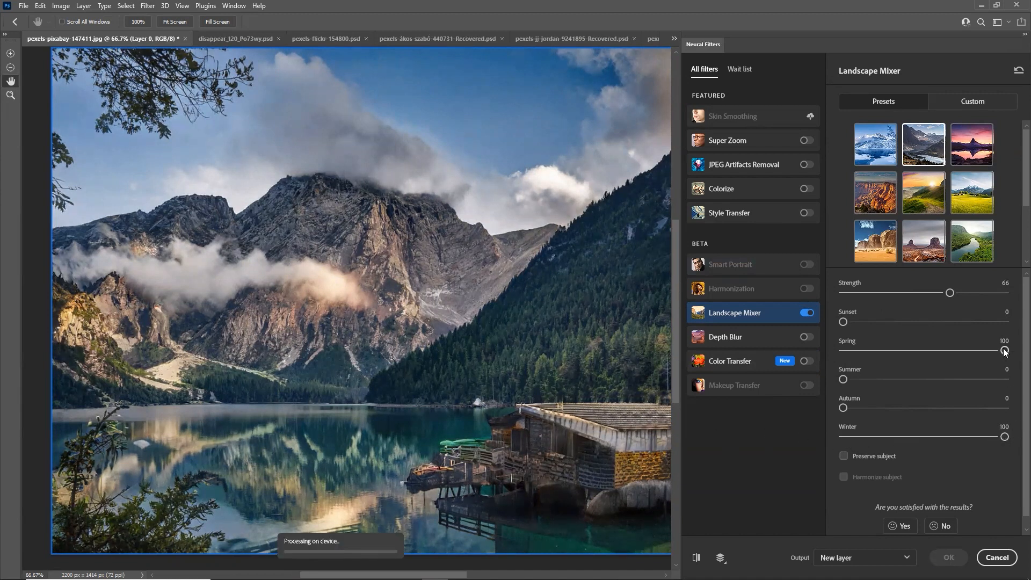
{"action": "left_click_drag", "start_coordinate": [1004, 350], "coordinate": [834, 353]}
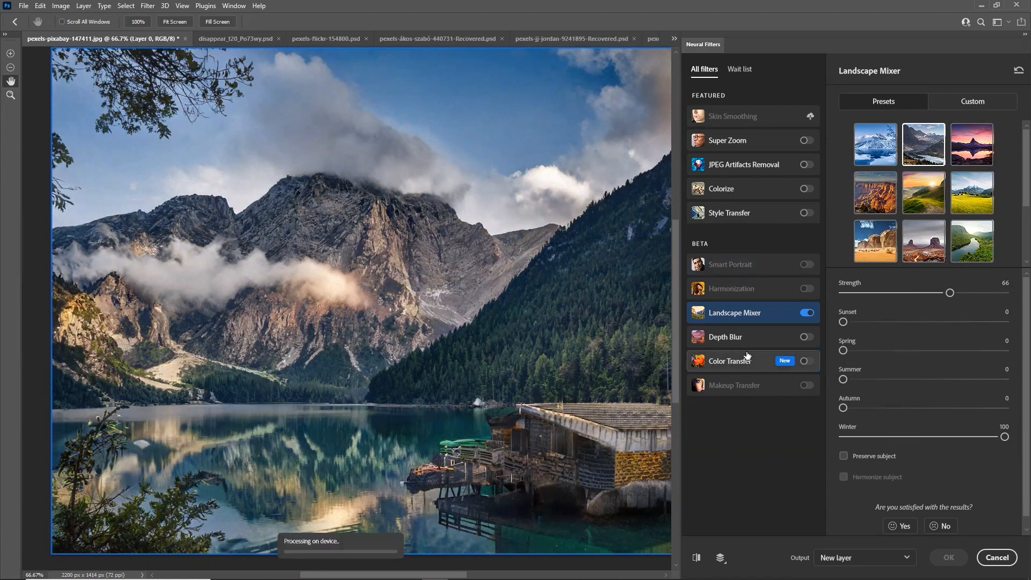
- Try the grey rocky mountain preset with Winter at 0 and Autumn at 95, then reset Autumn to 0
{"action": "mouse_move", "coordinate": [747, 356]}
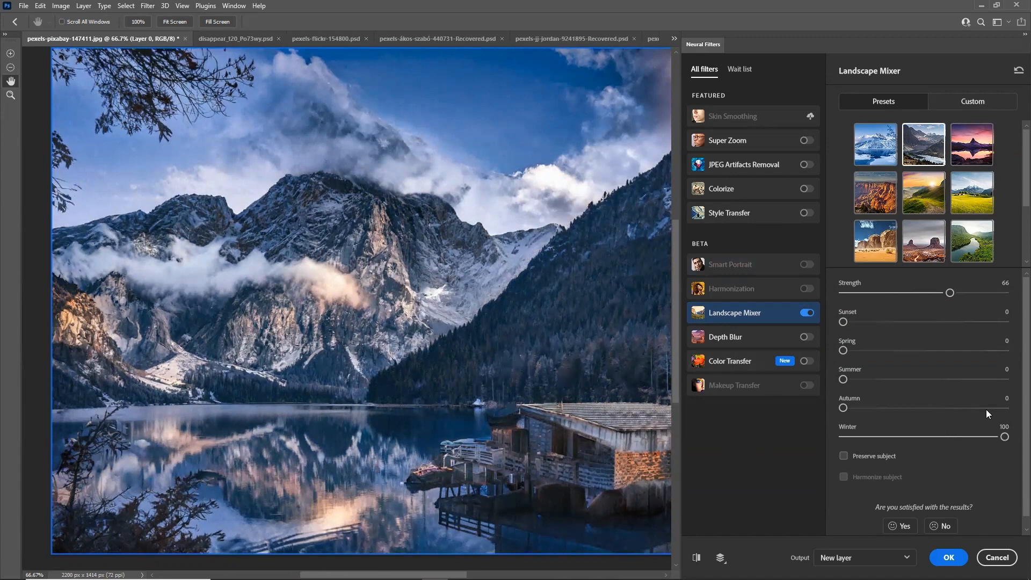
{"action": "left_click_drag", "start_coordinate": [1004, 437], "coordinate": [1013, 410]}
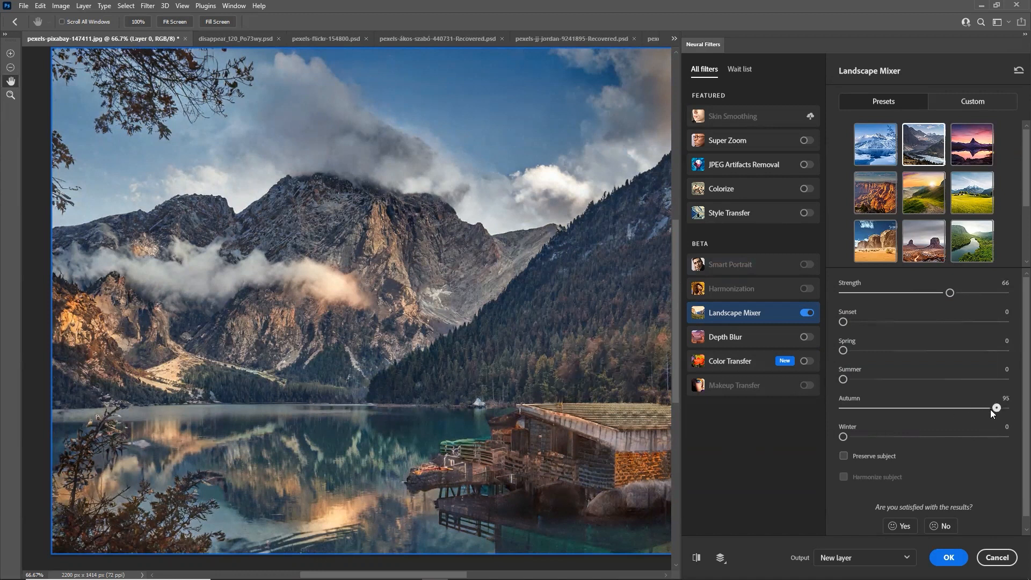
{"action": "left_click_drag", "start_coordinate": [990, 409], "coordinate": [823, 411]}
- Try Spring at 100 with Preserve subject enabled, then discard the neural filter changes
{"action": "left_click_drag", "start_coordinate": [843, 351], "coordinate": [1017, 358]}
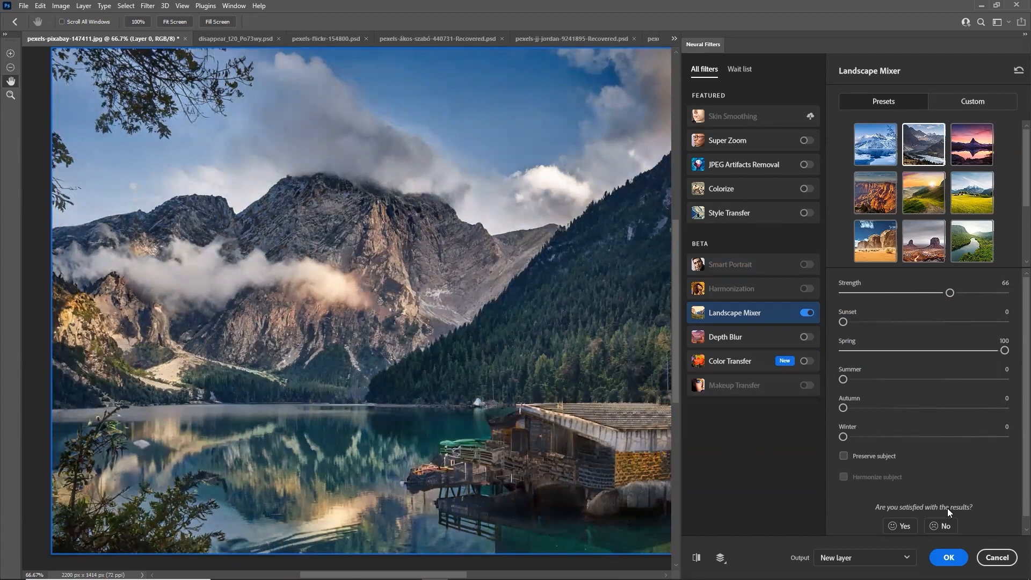
{"action": "left_click", "coordinate": [872, 458]}
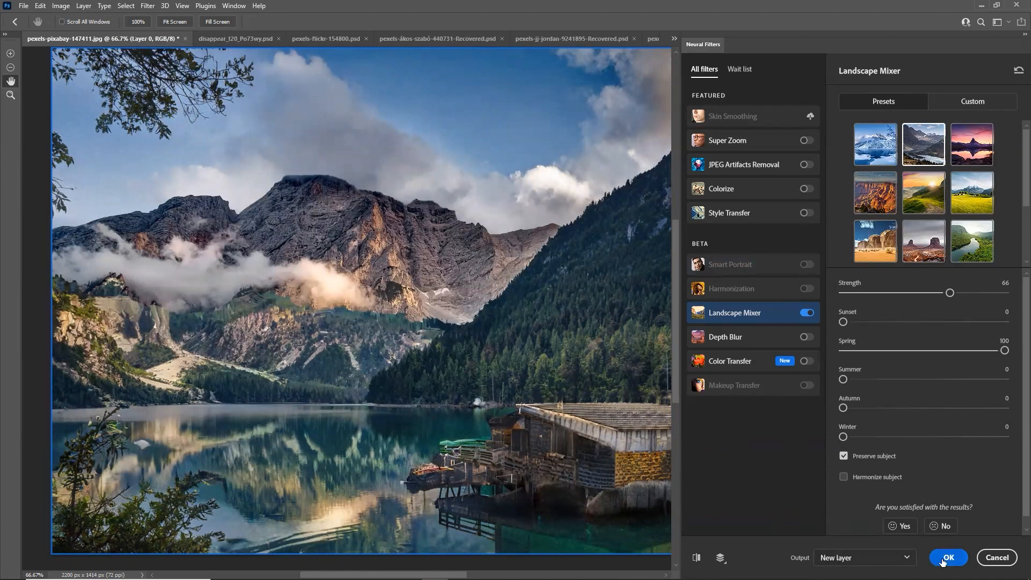
{"action": "left_click", "coordinate": [997, 557]}
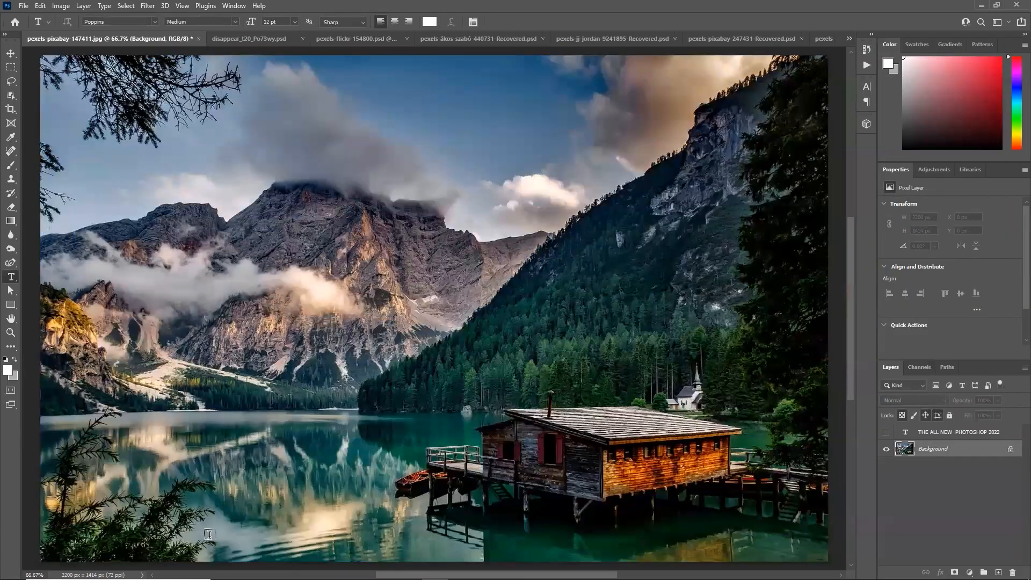
- Switch to File Explorer, open the photo of a woman seated before a snowy mountain lake, and load Landscape Mixer for it in Photoshop
{"action": "left_click", "coordinate": [276, 574]}
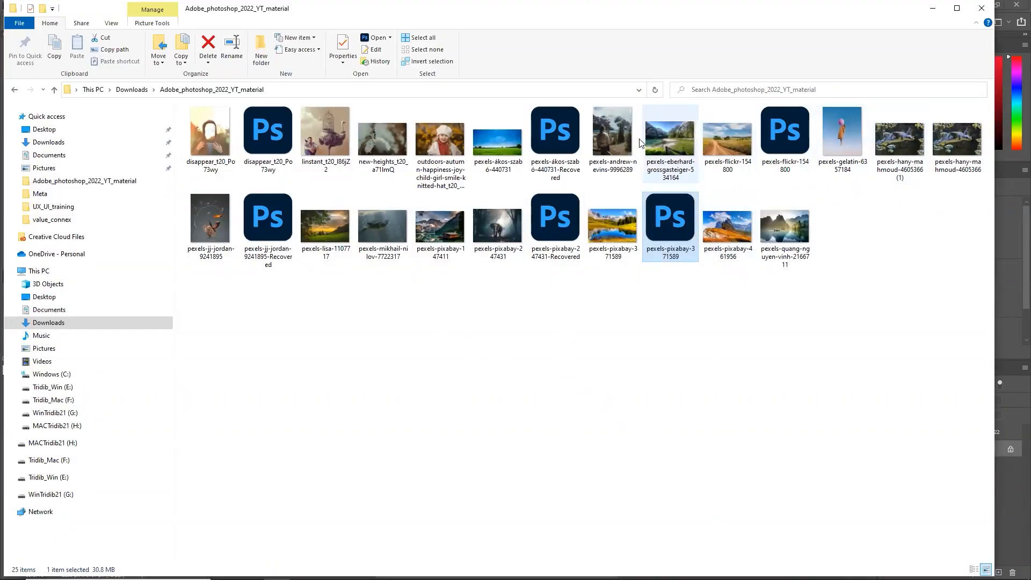
{"action": "left_click", "coordinate": [599, 132]}
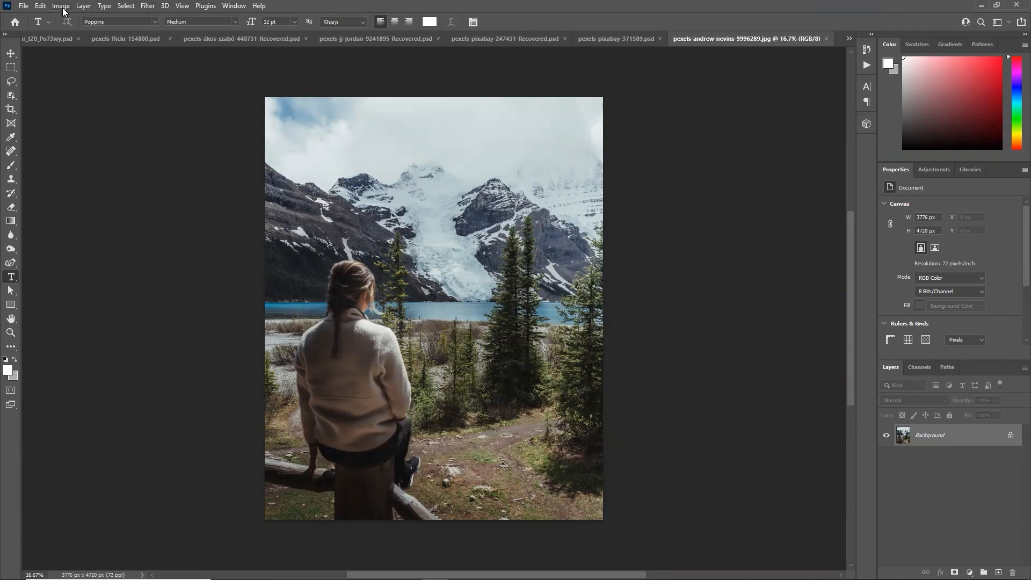
{"action": "left_click", "coordinate": [144, 8]}
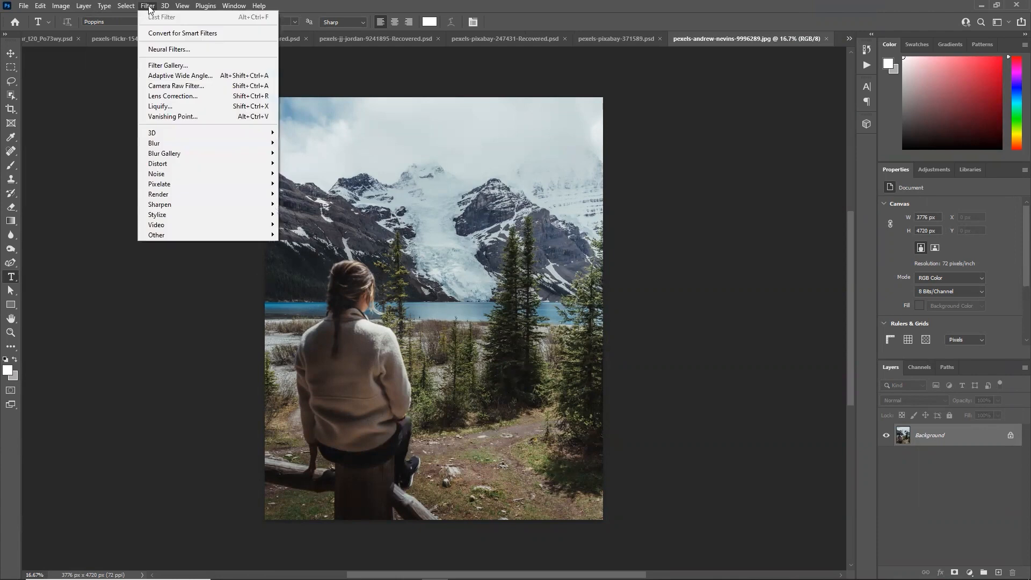
{"action": "left_click", "coordinate": [155, 50]}
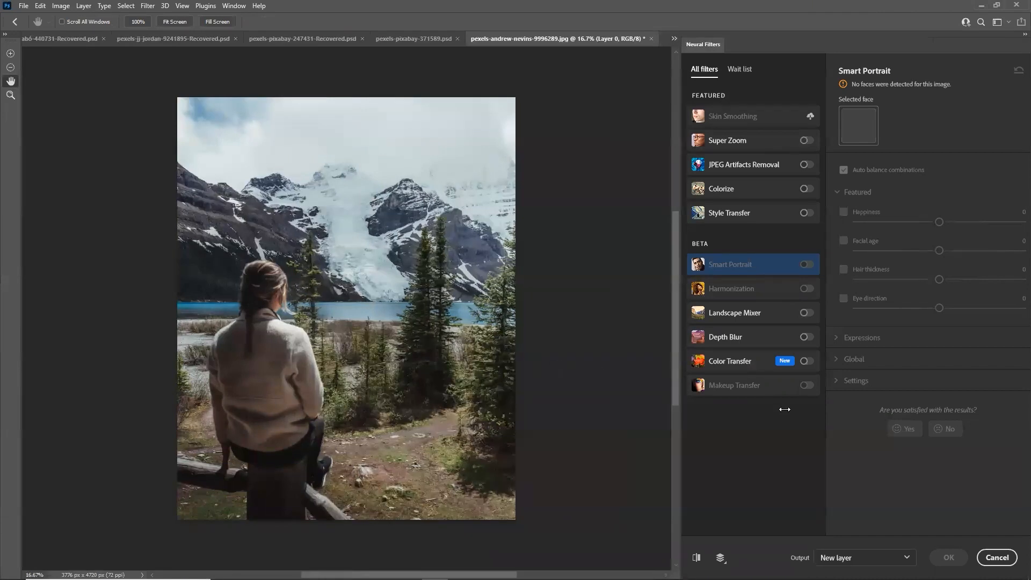
{"action": "left_click", "coordinate": [770, 320]}
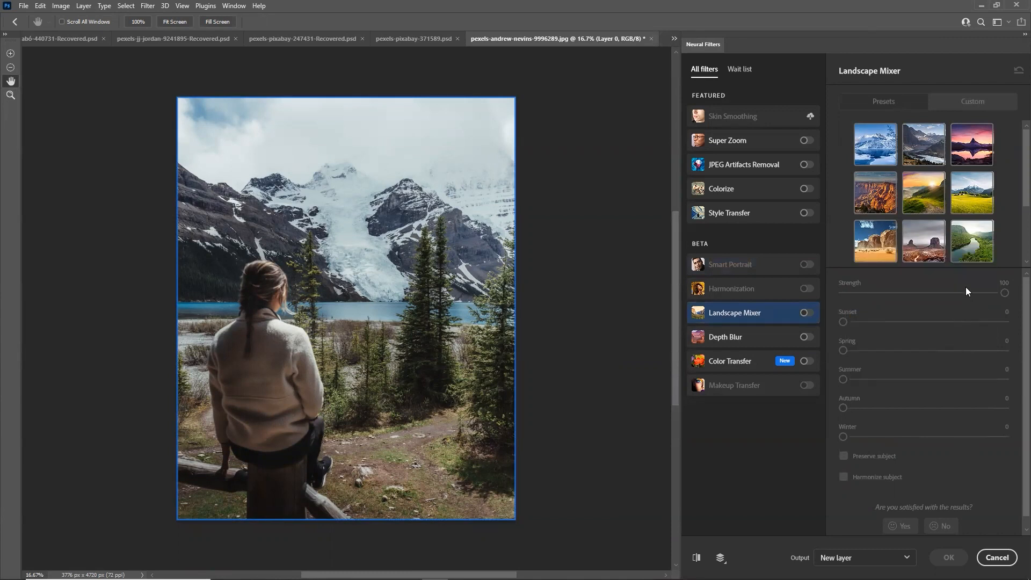
- Apply the snowy blue mountain preset with Preserve subject enabled, comparing Harmonize subject off and on before leaving it on
{"action": "left_click", "coordinate": [884, 157]}
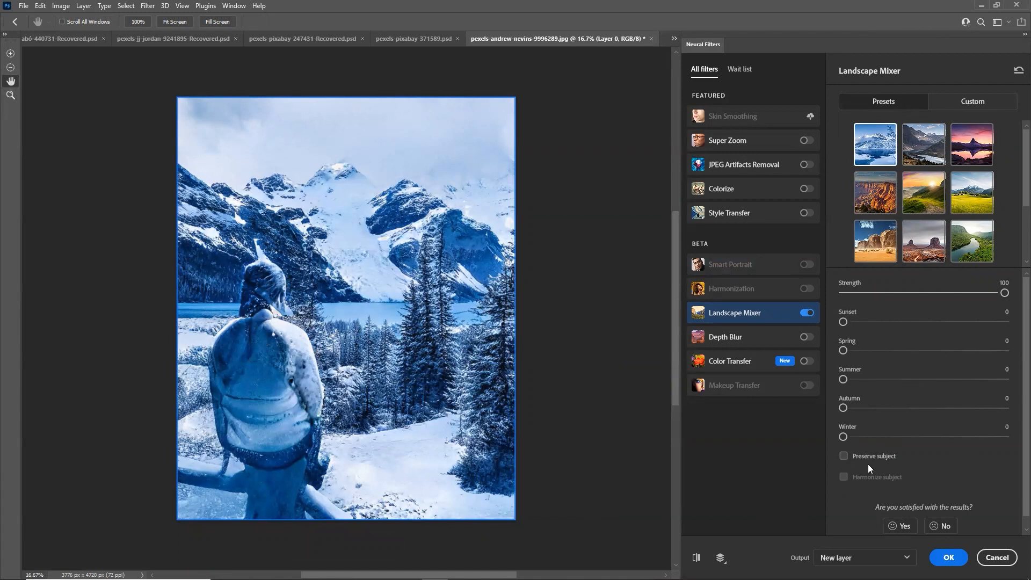
{"action": "left_click", "coordinate": [845, 457]}
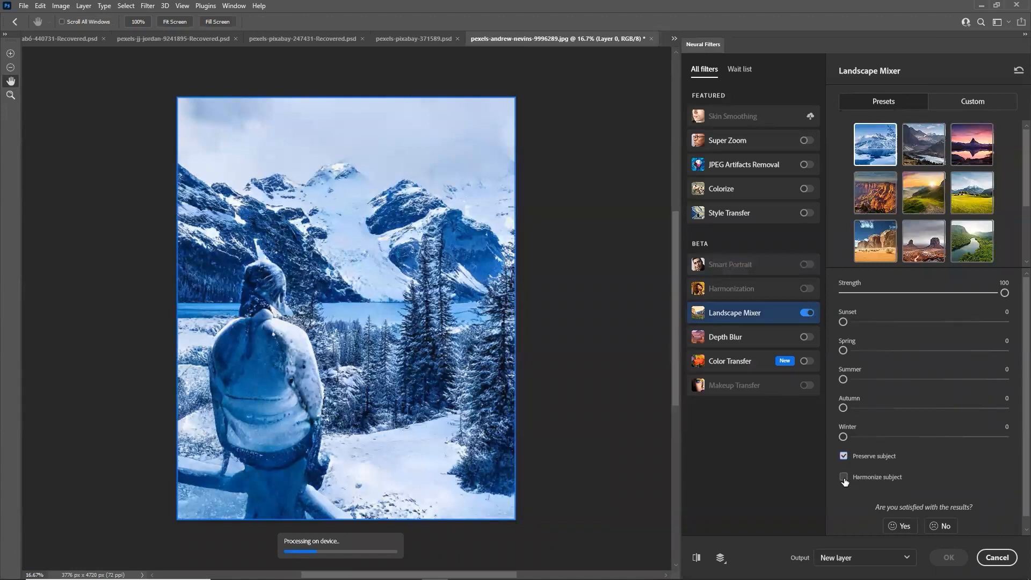
{"action": "left_click", "coordinate": [844, 478]}
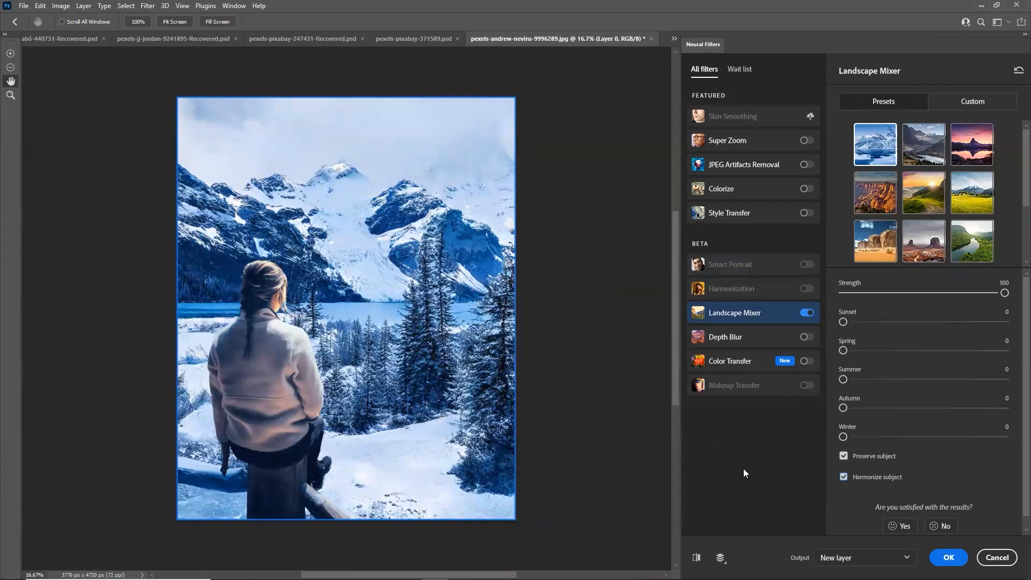
{"action": "left_click", "coordinate": [844, 477]}
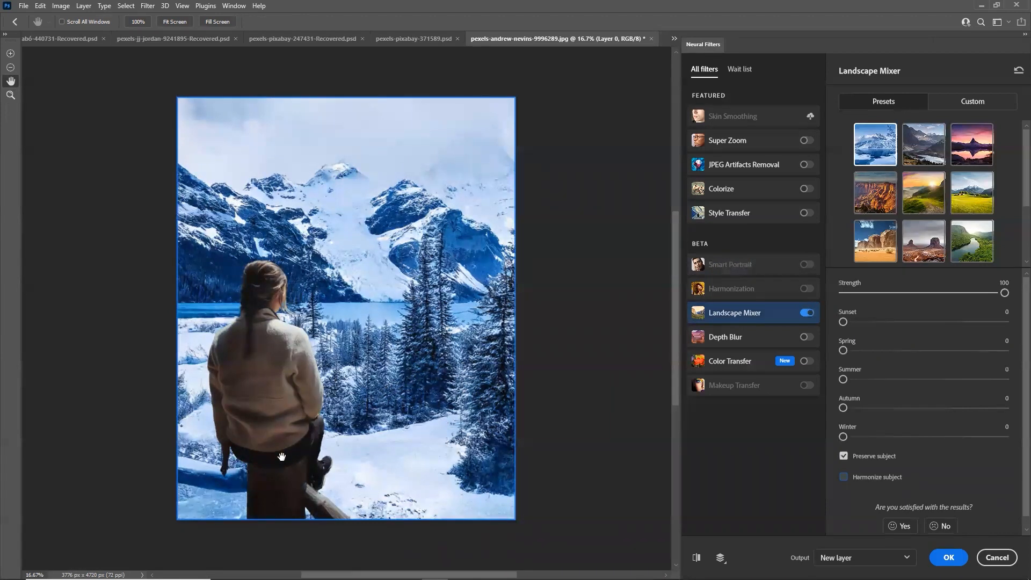
{"action": "left_click", "coordinate": [844, 478]}
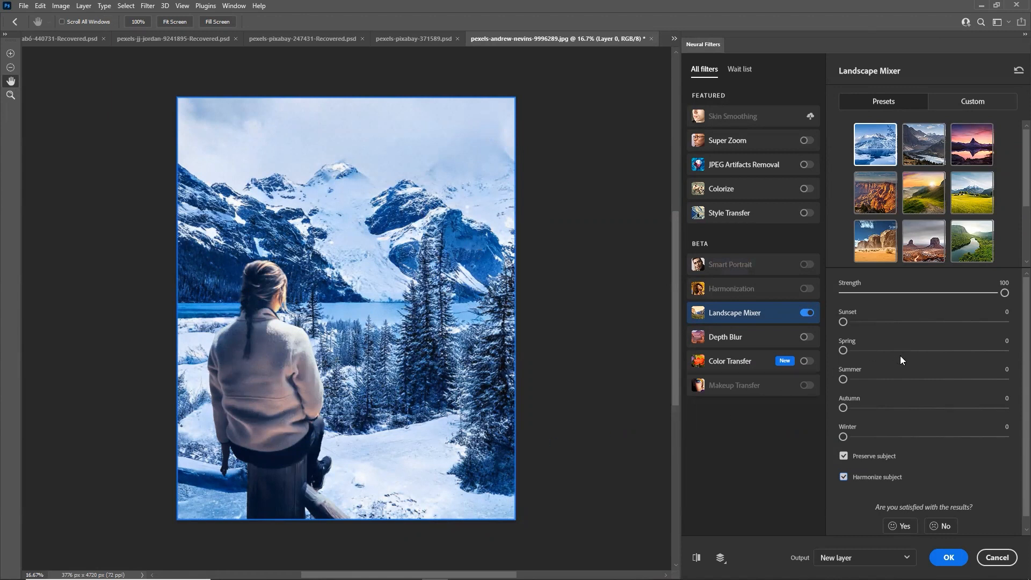
- Try Depth Blur on the snowy photo with a focal distance of 6, then turn the filter off
{"action": "left_click", "coordinate": [806, 337]}
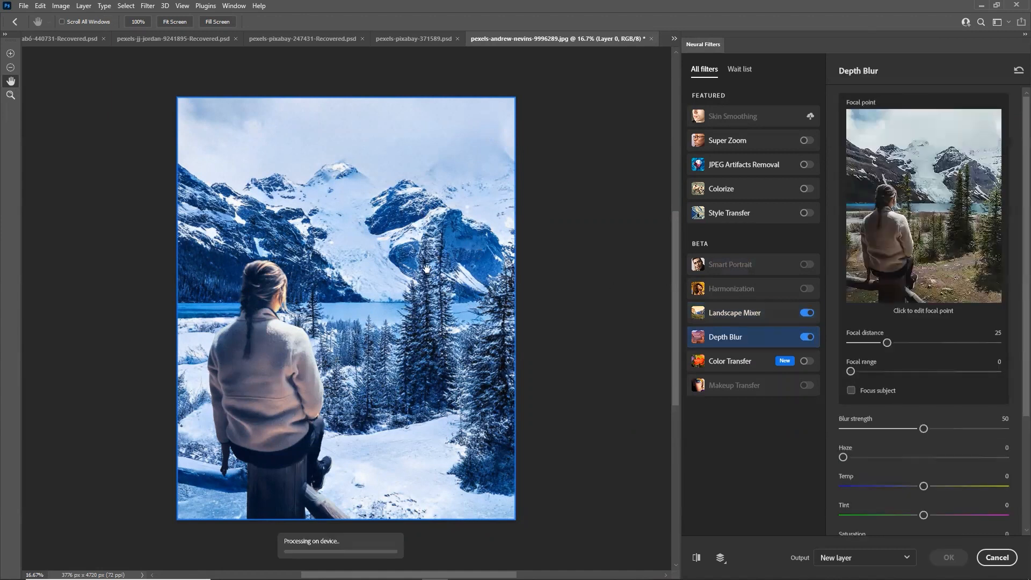
{"action": "left_click_drag", "start_coordinate": [887, 343], "coordinate": [871, 344]}
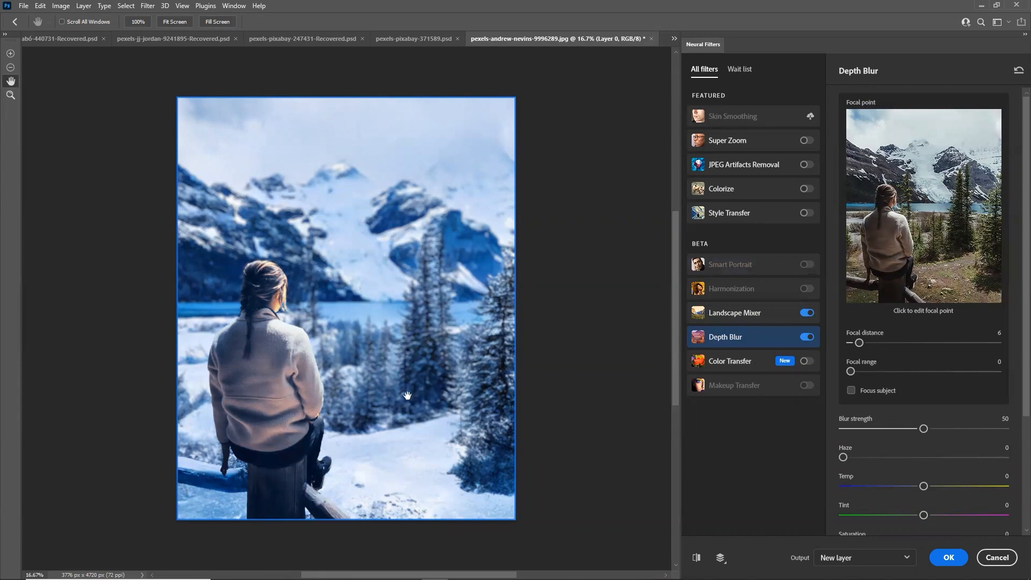
{"action": "left_click", "coordinate": [806, 338]}
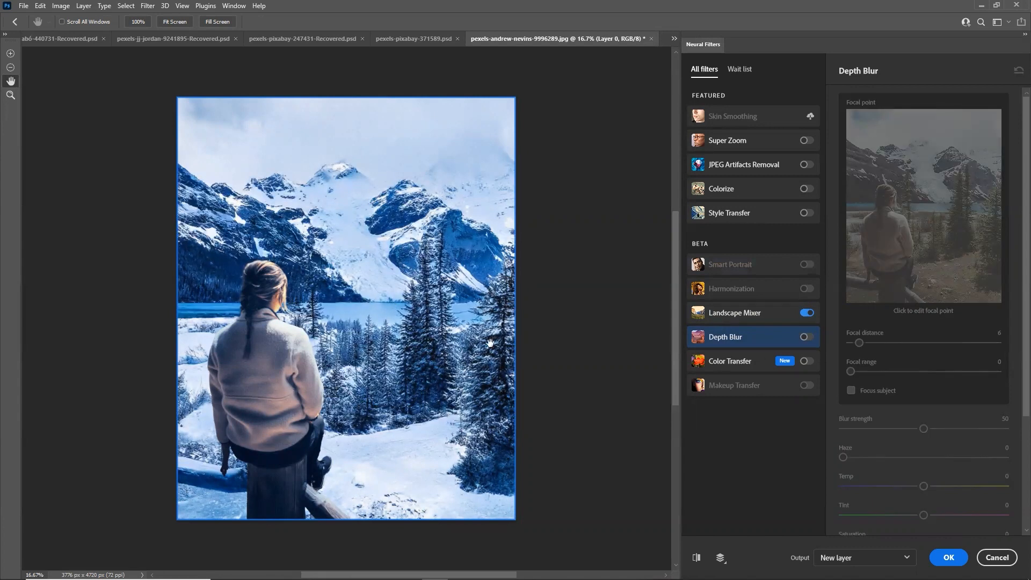
- Apply the green valley sunrise preset in Landscape Mixer, trying Autumn at 100 before setting it to 69
{"action": "left_click", "coordinate": [768, 316]}
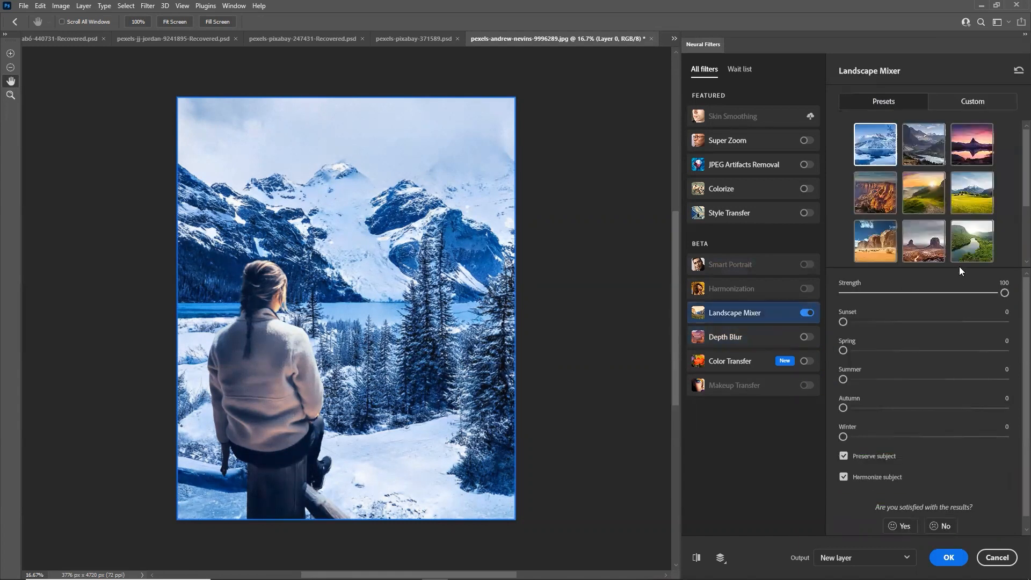
{"action": "left_click", "coordinate": [925, 211]}
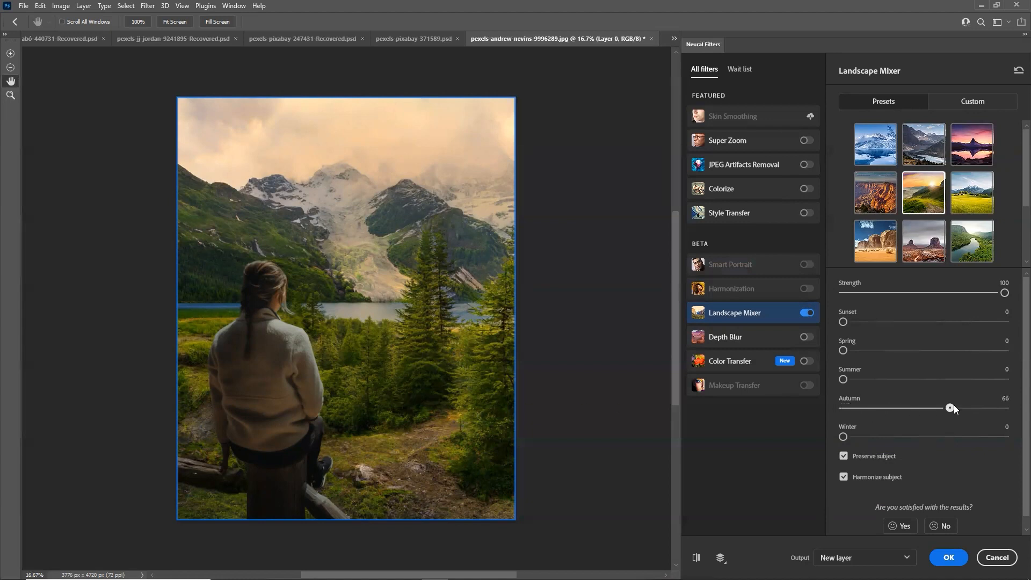
{"action": "left_click_drag", "start_coordinate": [1014, 412], "coordinate": [1013, 412]}
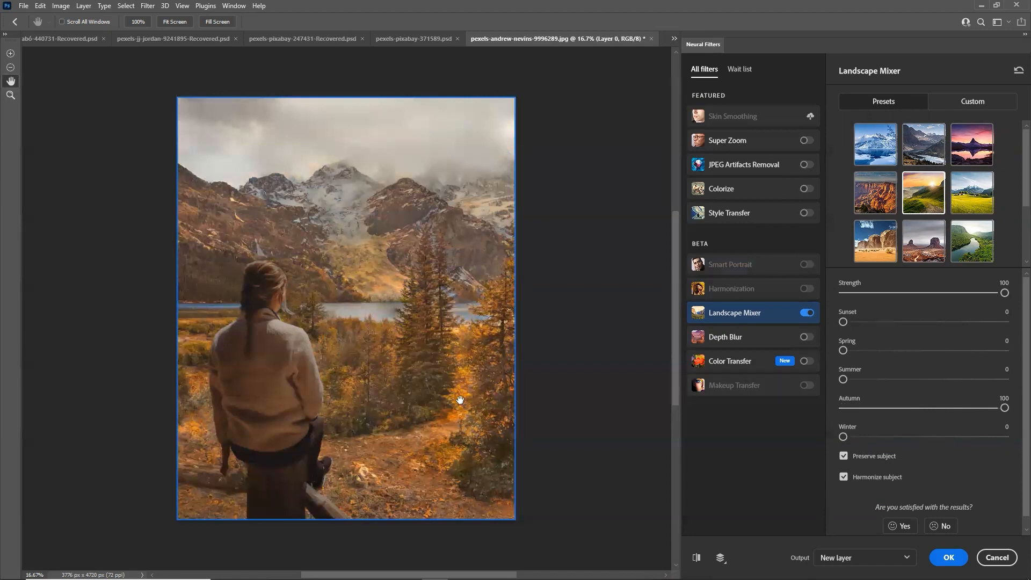
{"action": "left_click_drag", "start_coordinate": [953, 407], "coordinate": [956, 409]}
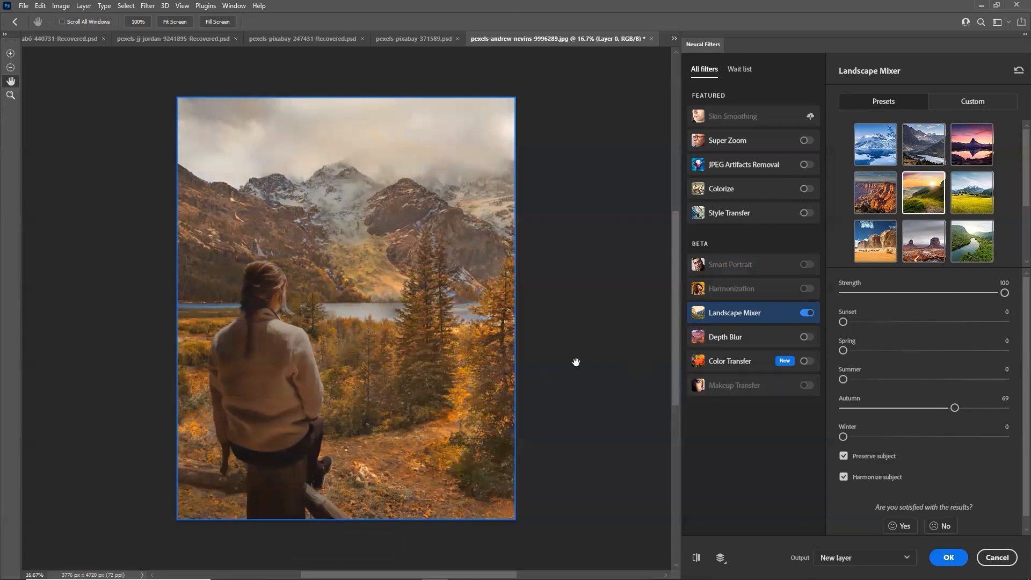
- Apply the green meadow preset with white clouds, with Autumn at 0 and Strength at 78
{"action": "left_click", "coordinate": [972, 210]}
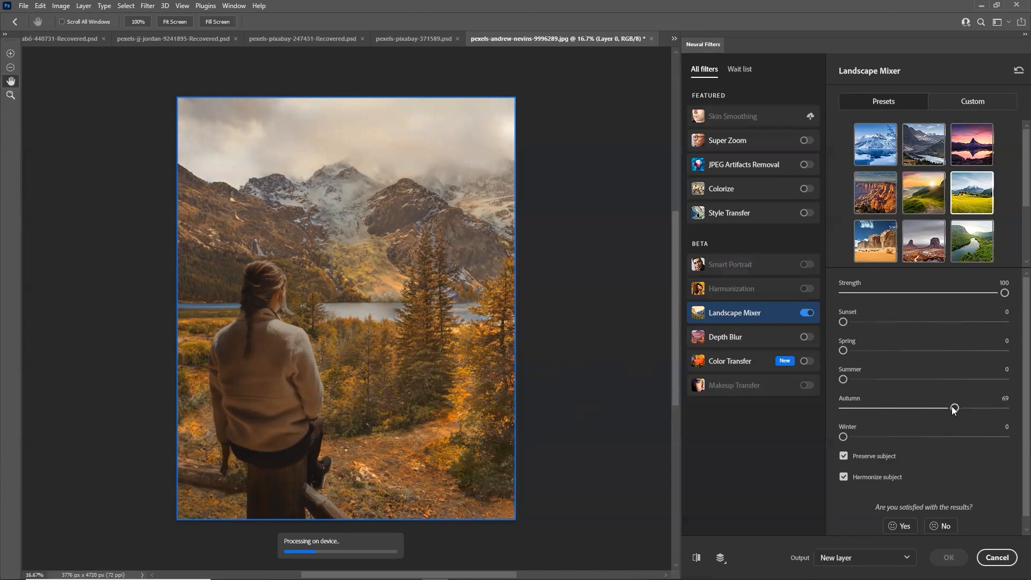
{"action": "left_click_drag", "start_coordinate": [955, 409], "coordinate": [828, 411]}
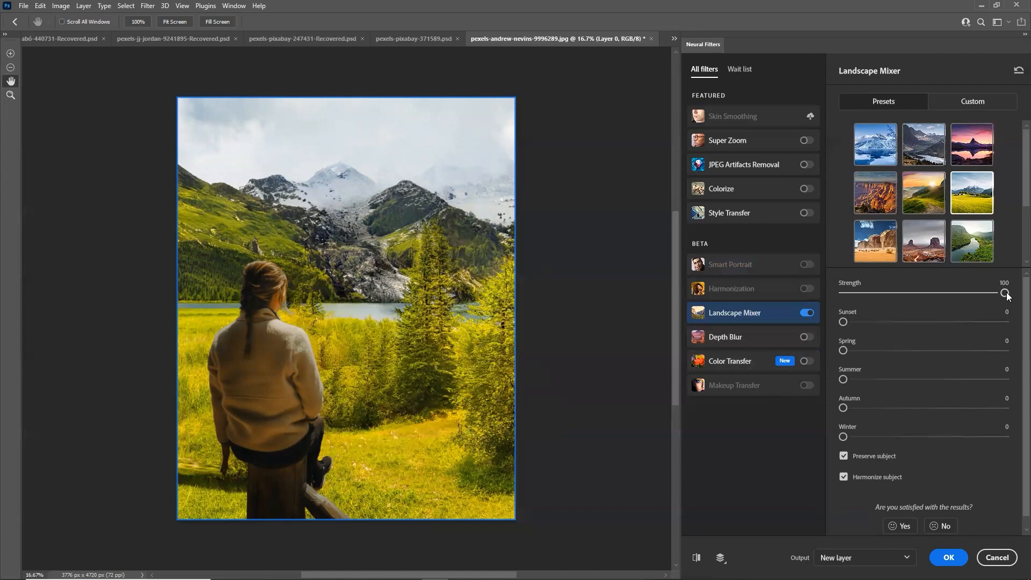
{"action": "left_click_drag", "start_coordinate": [970, 295], "coordinate": [971, 292]}
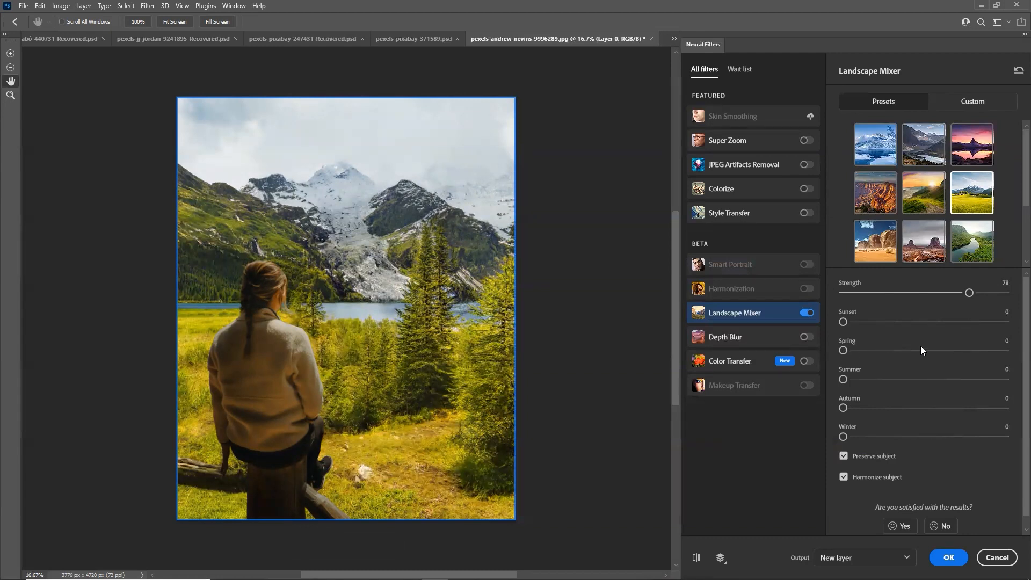
- Set Sunset to 79 for the landscape, trying 42 and 73 first
{"action": "left_click_drag", "start_coordinate": [895, 322], "coordinate": [911, 323]}
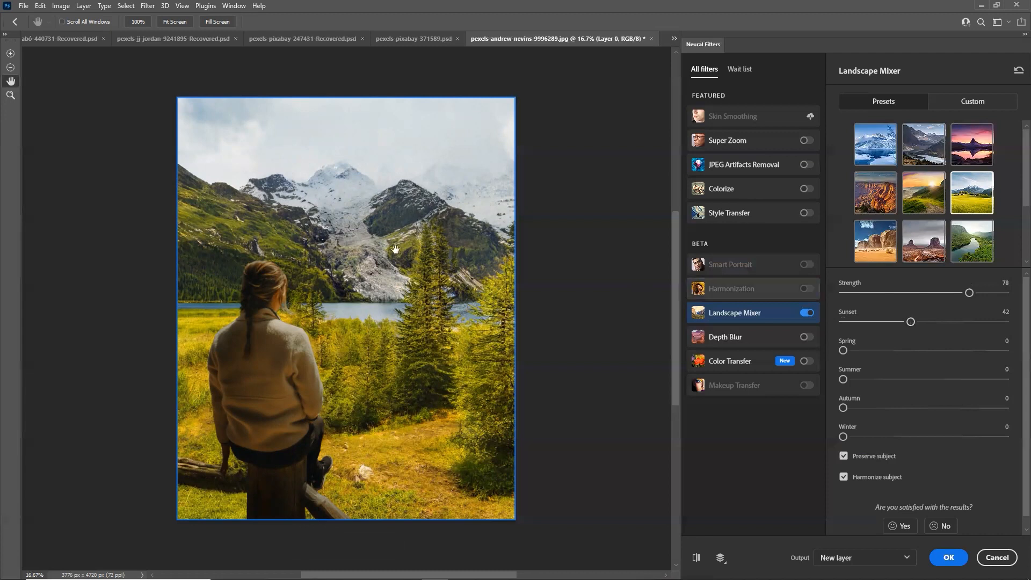
{"action": "left_click", "coordinate": [967, 322]}
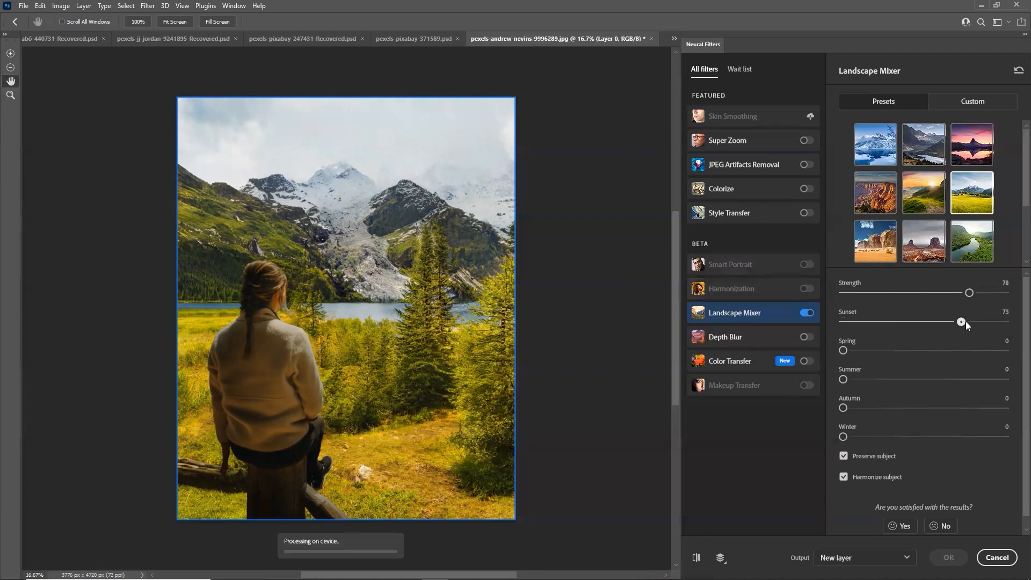
{"action": "left_click_drag", "start_coordinate": [966, 322], "coordinate": [972, 323]}
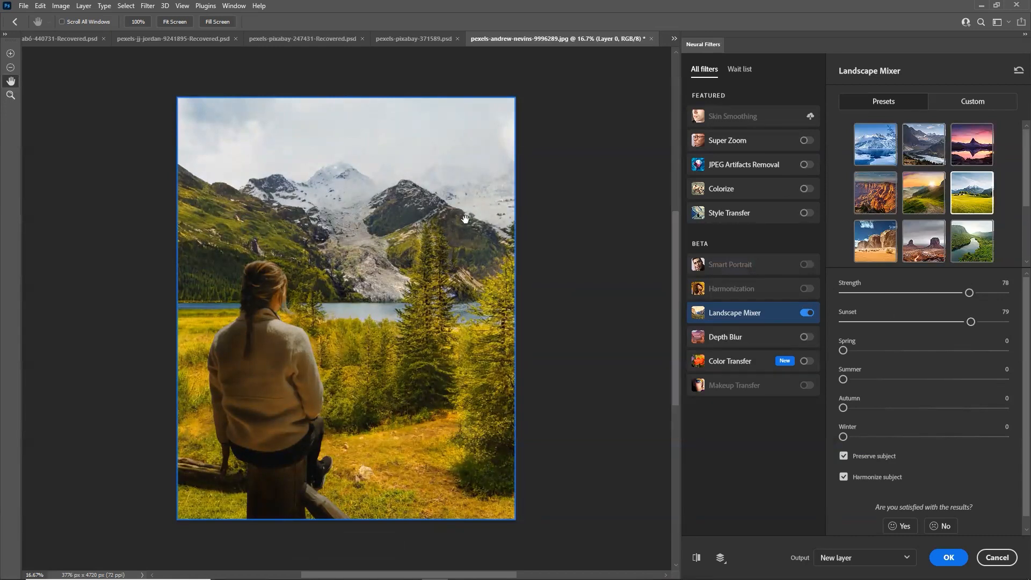
- Raise Strength to 97 and apply the pink and purple sunset mountain preset
{"action": "left_click", "coordinate": [966, 292]}
{"action": "left_click_drag", "start_coordinate": [1000, 291], "coordinate": [1001, 292]}
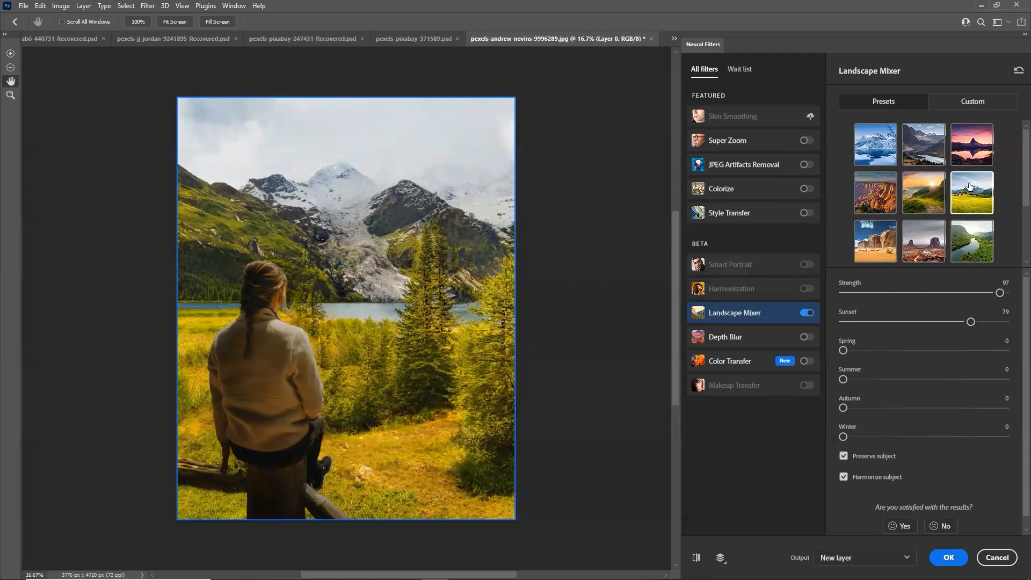
{"action": "left_click", "coordinate": [980, 151]}
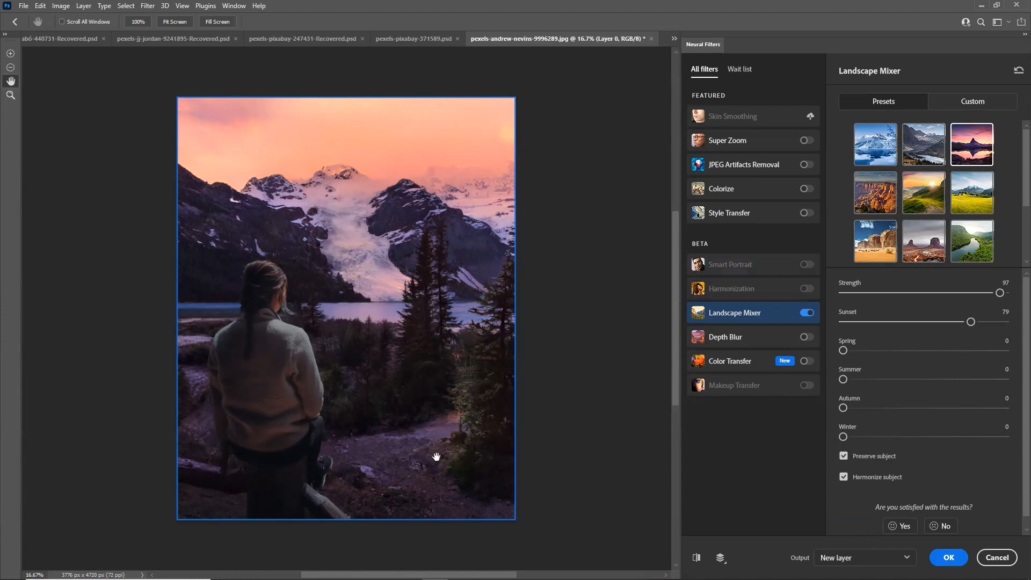
- Apply Landscape Mixer with the custom JPG 1107717 of a green sunset meadow from Adobe_photoshop_2022_YT_material, output to a new layer
{"action": "left_click", "coordinate": [969, 106]}
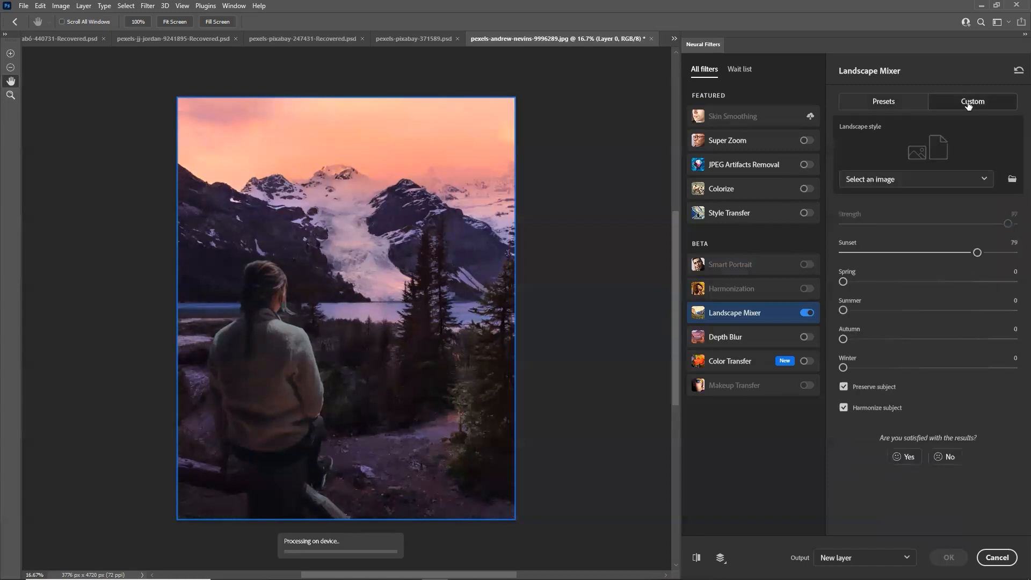
{"action": "left_click", "coordinate": [894, 180]}
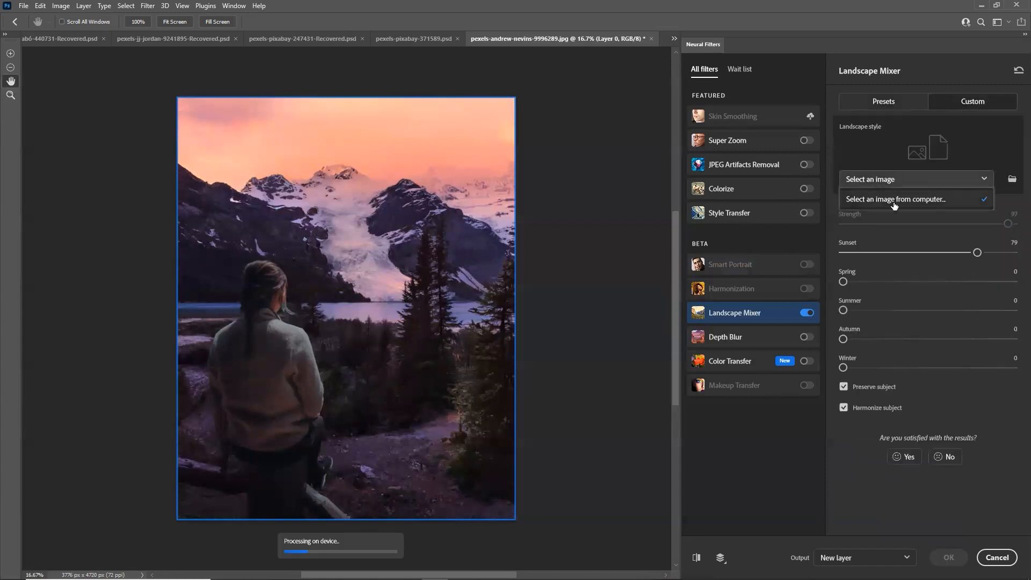
{"action": "left_click", "coordinate": [894, 202]}
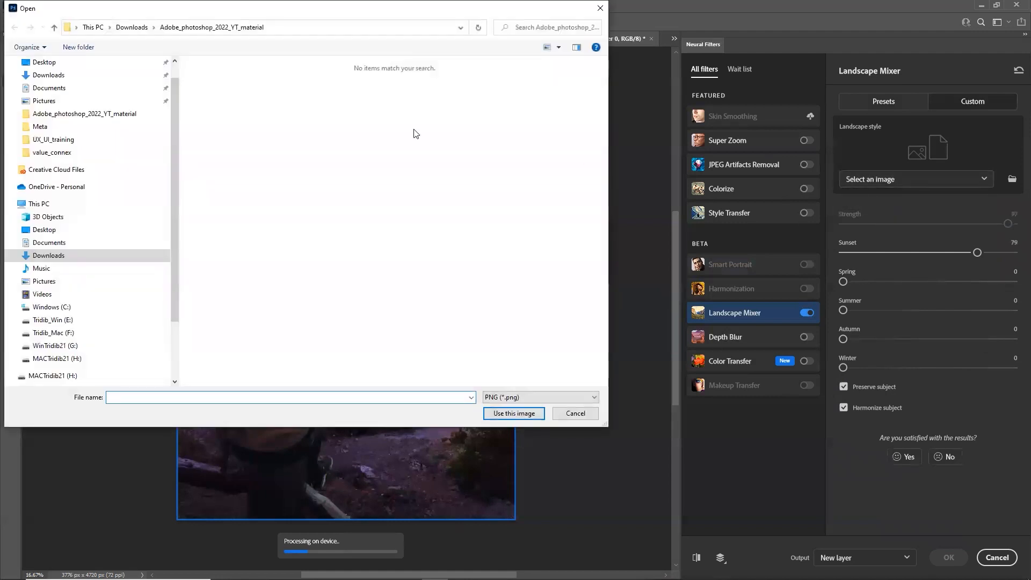
{"action": "left_click", "coordinate": [73, 254]}
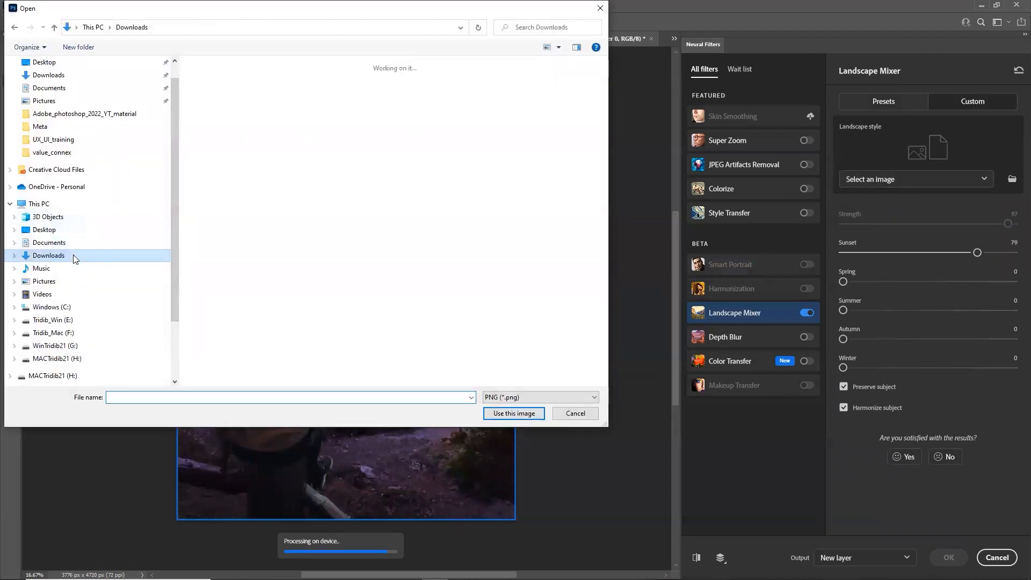
{"action": "double_click", "coordinate": [210, 177]}
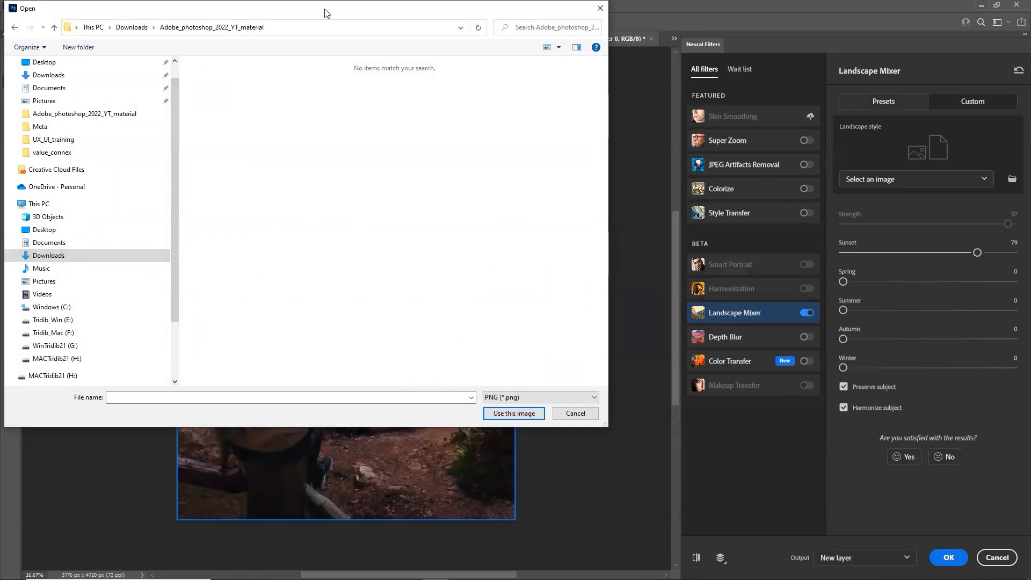
{"action": "left_click", "coordinate": [520, 397]}
{"action": "left_click", "coordinate": [508, 421]}
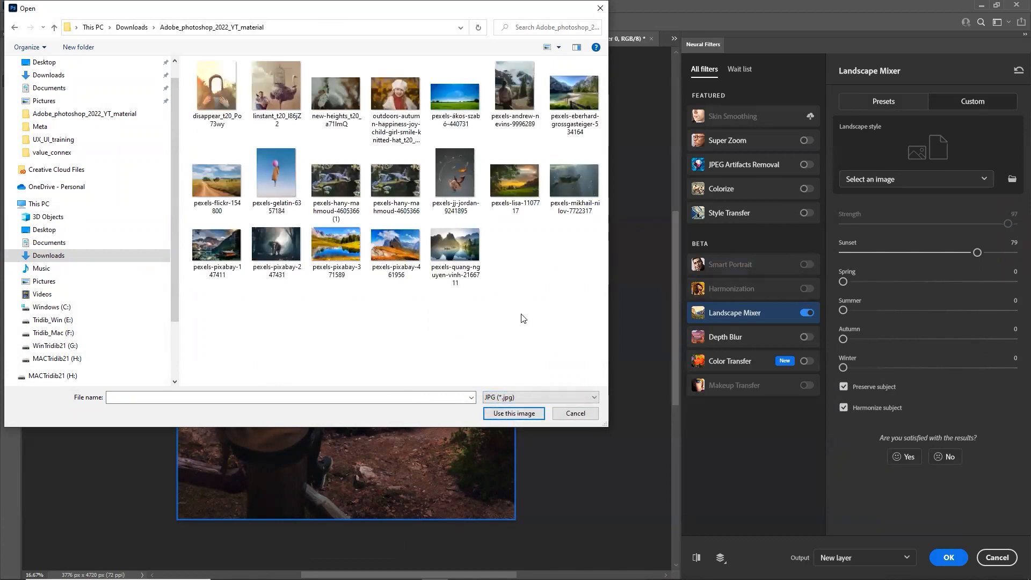
{"action": "left_click", "coordinate": [515, 184]}
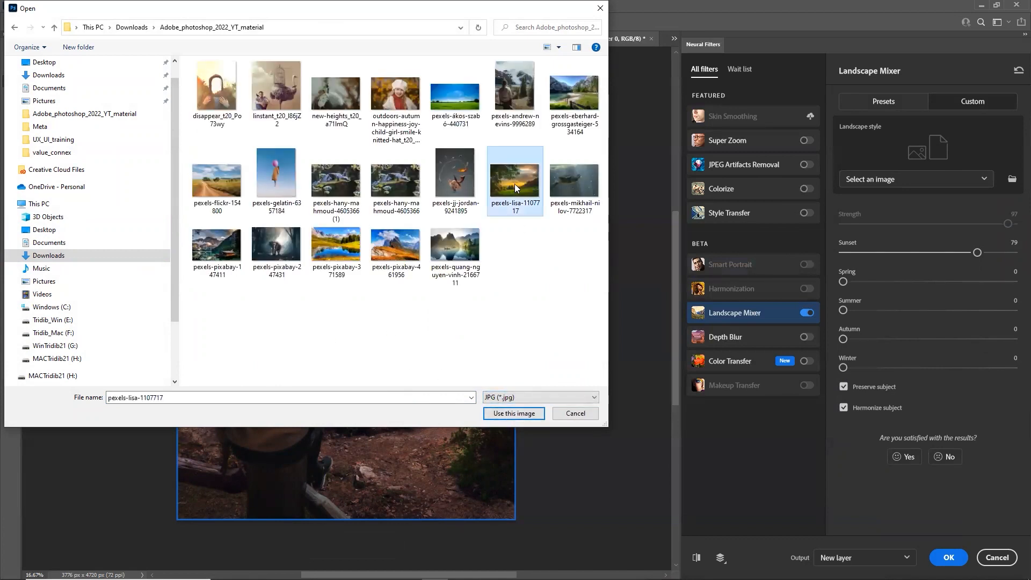
{"action": "left_click", "coordinate": [524, 415]}
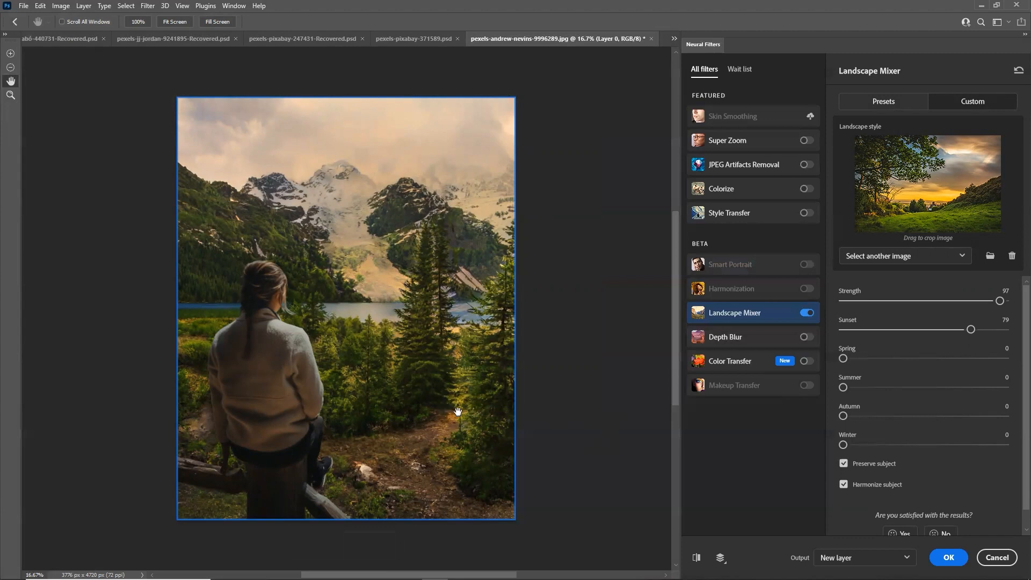
{"action": "left_click", "coordinate": [950, 558]}
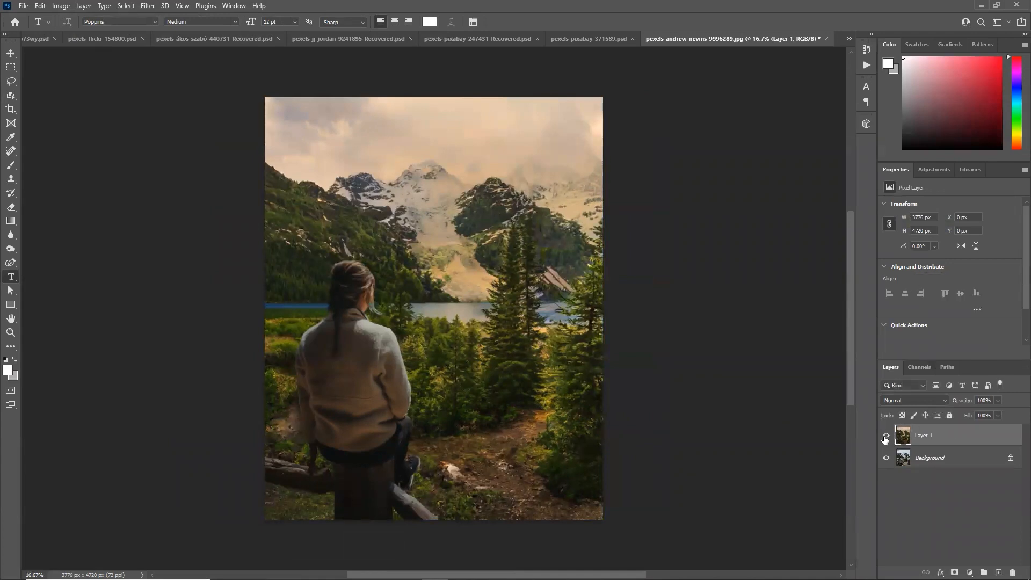
- Compare the filtered result with the original photo by toggling the visibility of Layer 1 several times
{"action": "left_click", "coordinate": [886, 437]}
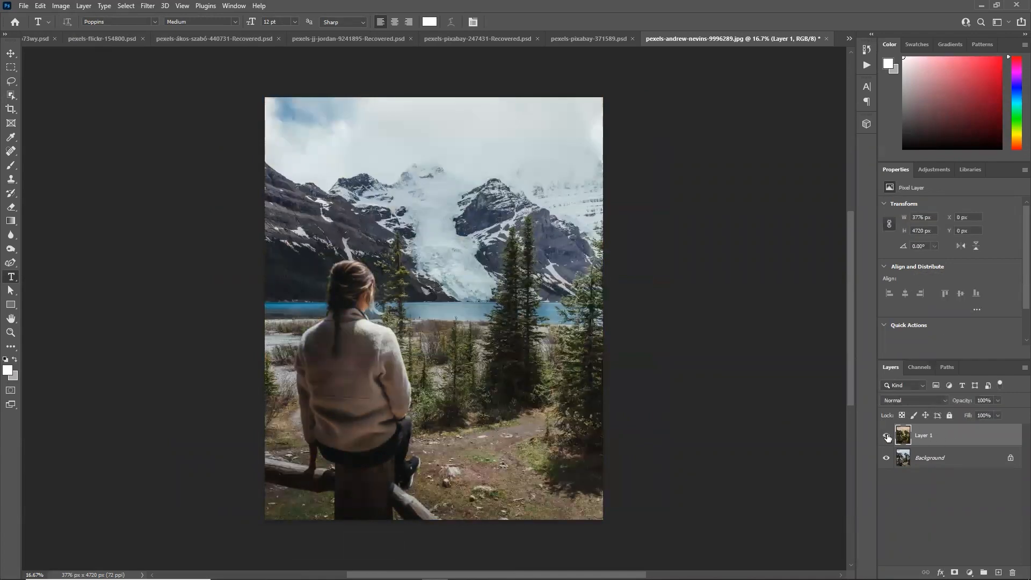
{"action": "left_click", "coordinate": [886, 436]}
{"action": "left_click", "coordinate": [887, 436]}
{"action": "left_click", "coordinate": [886, 436]}
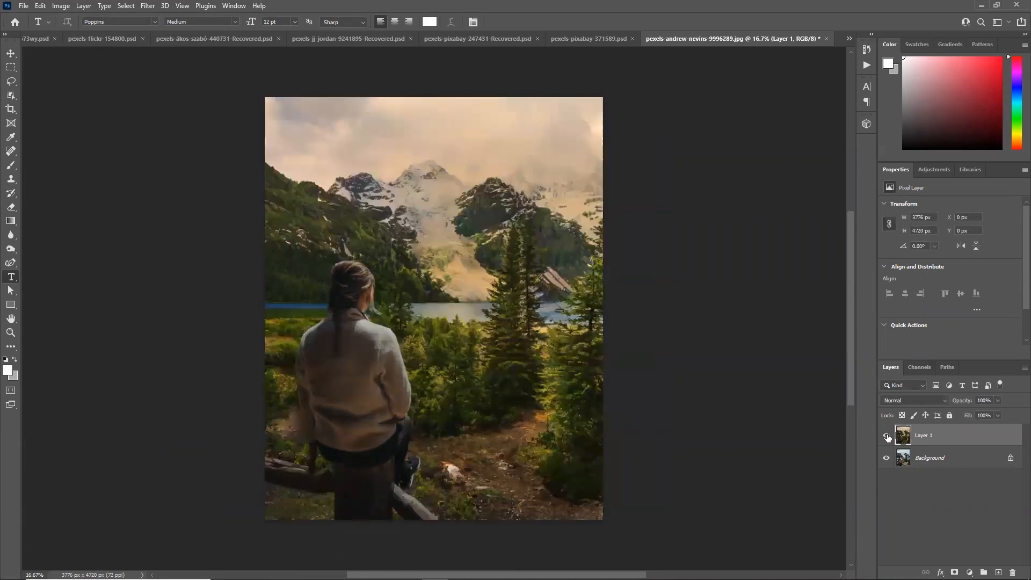
{"action": "left_click", "coordinate": [887, 436]}
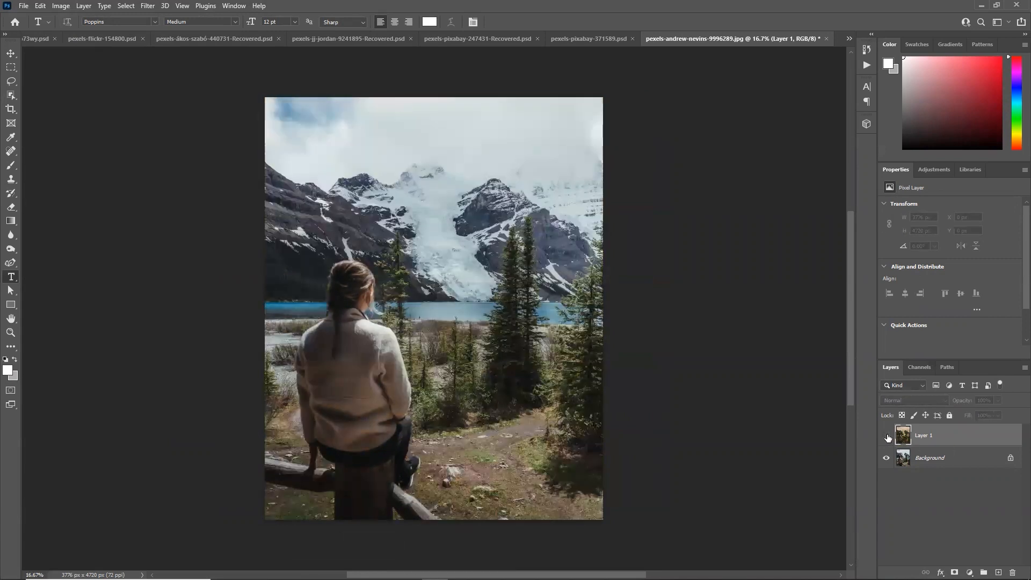
{"action": "left_click", "coordinate": [887, 436]}
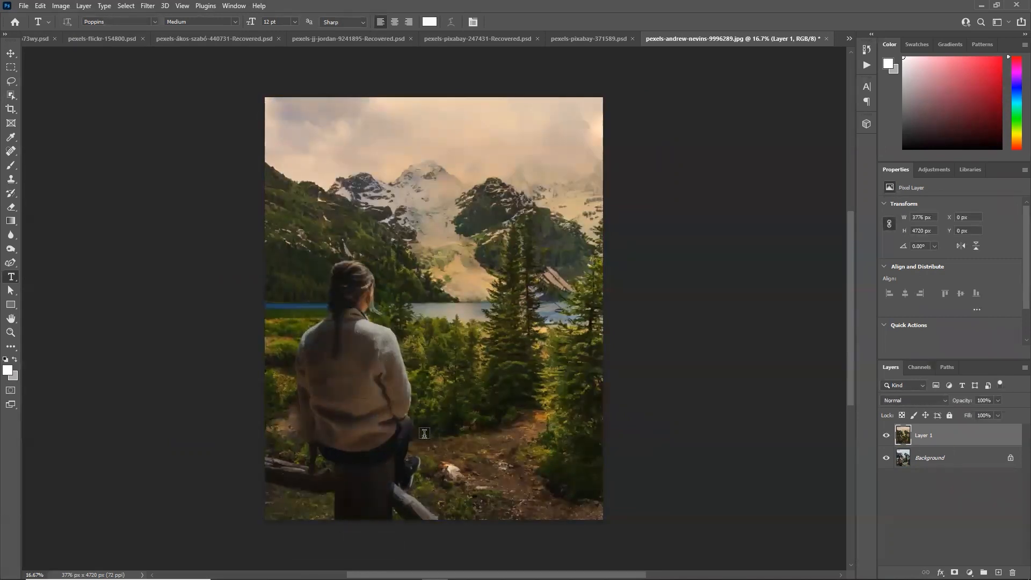
{"action": "left_click", "coordinate": [887, 436]}
{"action": "left_click", "coordinate": [888, 437]}
{"action": "left_click", "coordinate": [887, 437]}
{"action": "left_click", "coordinate": [888, 437]}
- Close the mountain photo without saving and open the floating pipe and paper boat JPG from the Adobe_photoshop_2022_YT_material folder in Photoshop
{"action": "left_click", "coordinate": [826, 39]}
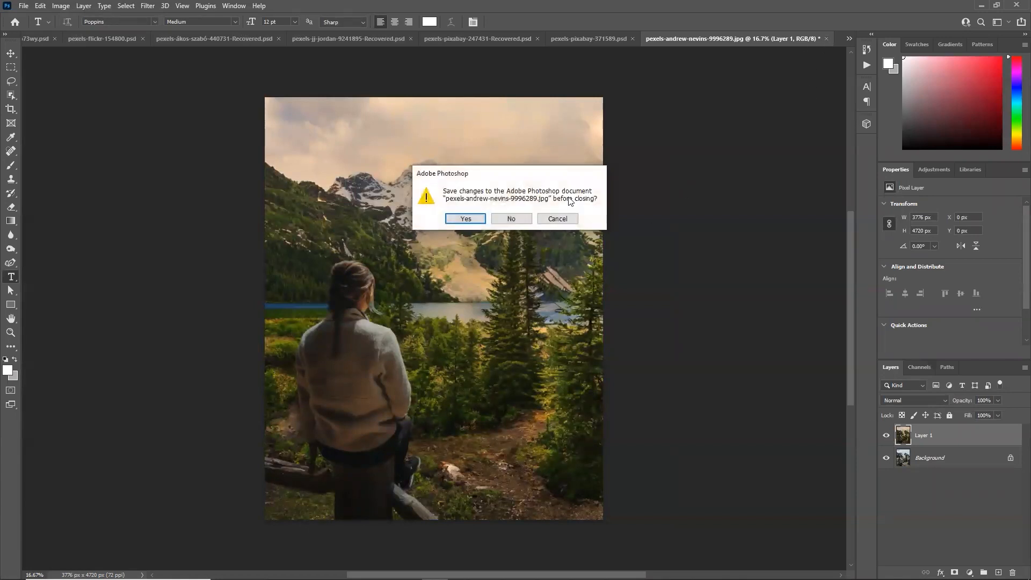
{"action": "left_click", "coordinate": [508, 220]}
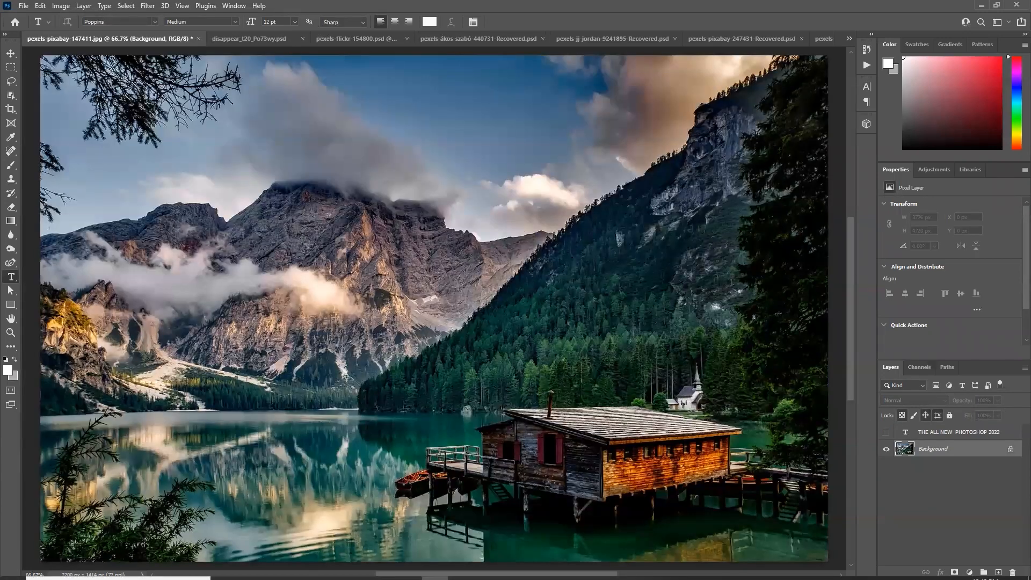
{"action": "mouse_move", "coordinate": [276, 569]}
{"action": "left_click", "coordinate": [276, 519]}
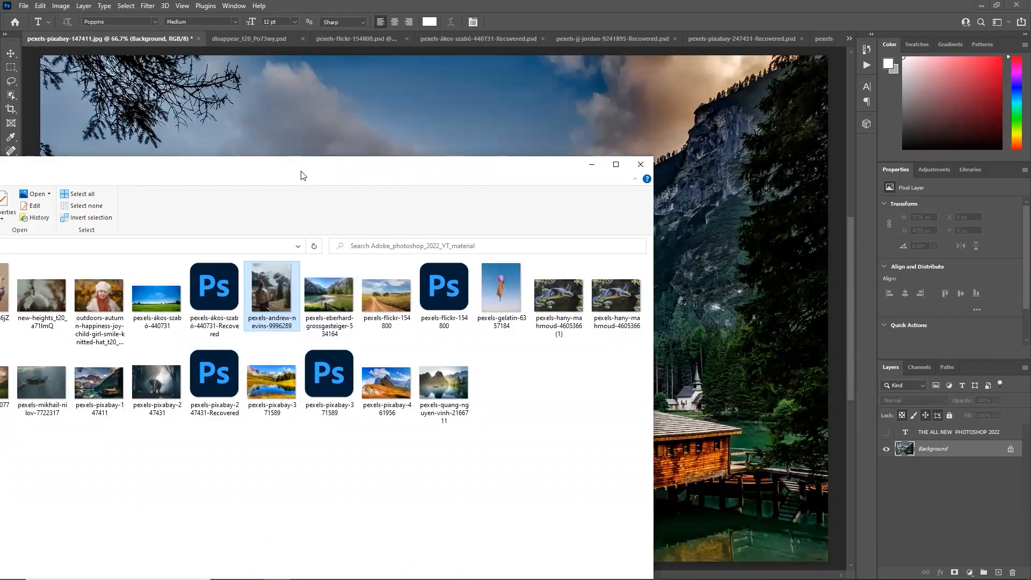
{"action": "left_click_drag", "start_coordinate": [303, 175], "coordinate": [667, 157]}
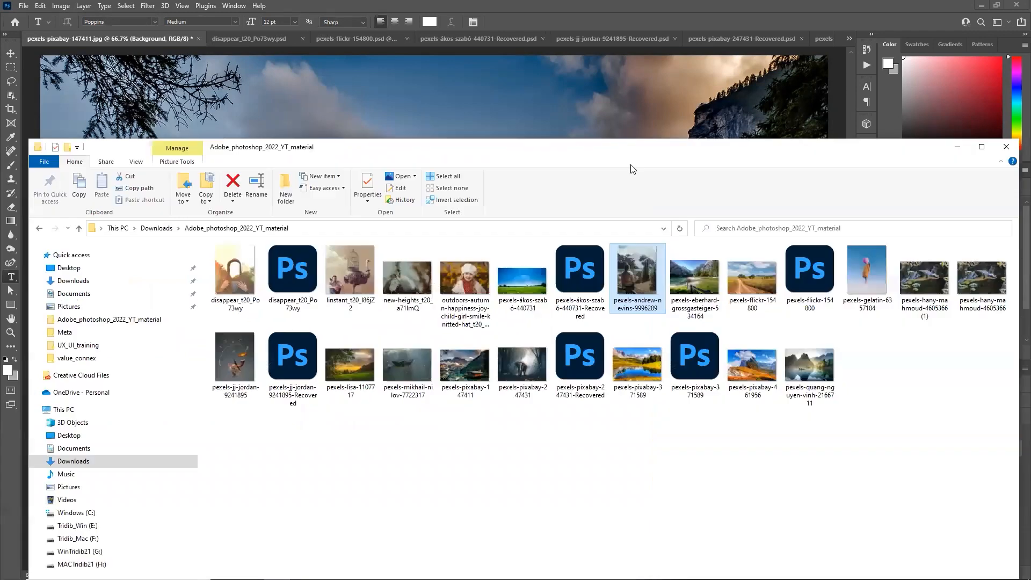
{"action": "right_click", "coordinate": [241, 344]}
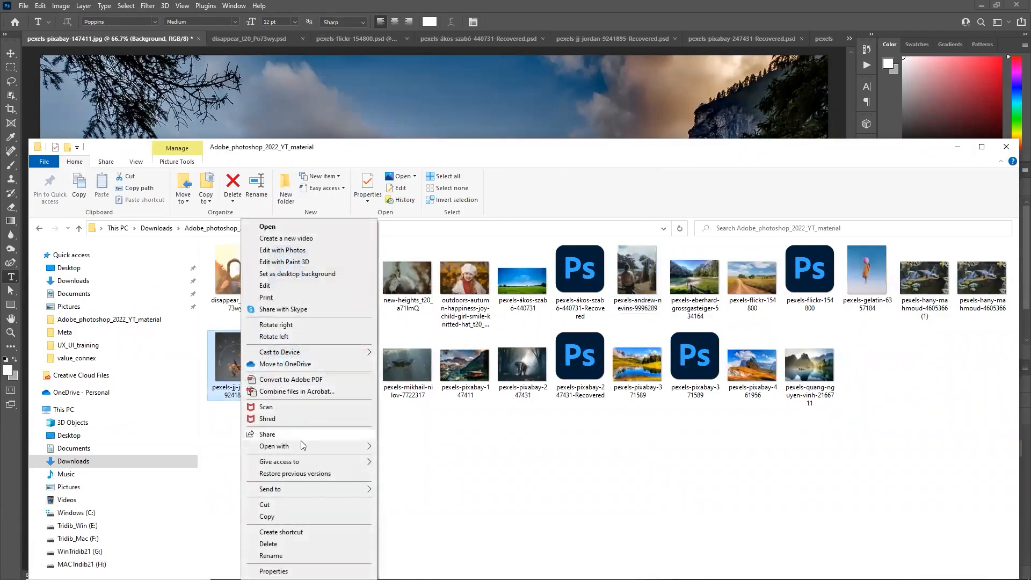
{"action": "mouse_move", "coordinate": [303, 446]}
{"action": "left_click", "coordinate": [445, 472]}
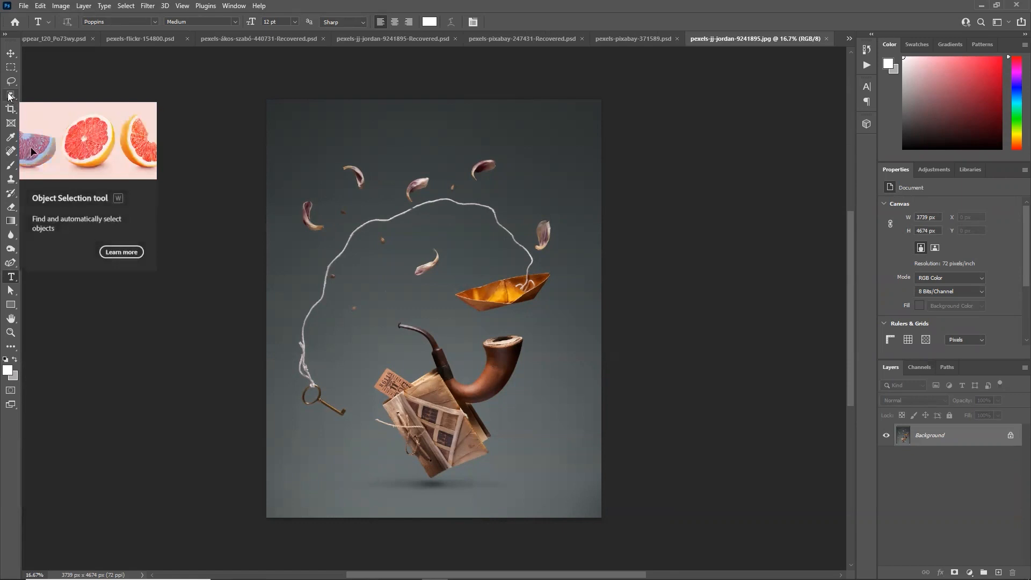
- Select all the floating objects with a rectangle of the Object Selection tool and copy them to a new layer
{"action": "left_click", "coordinate": [9, 97]}
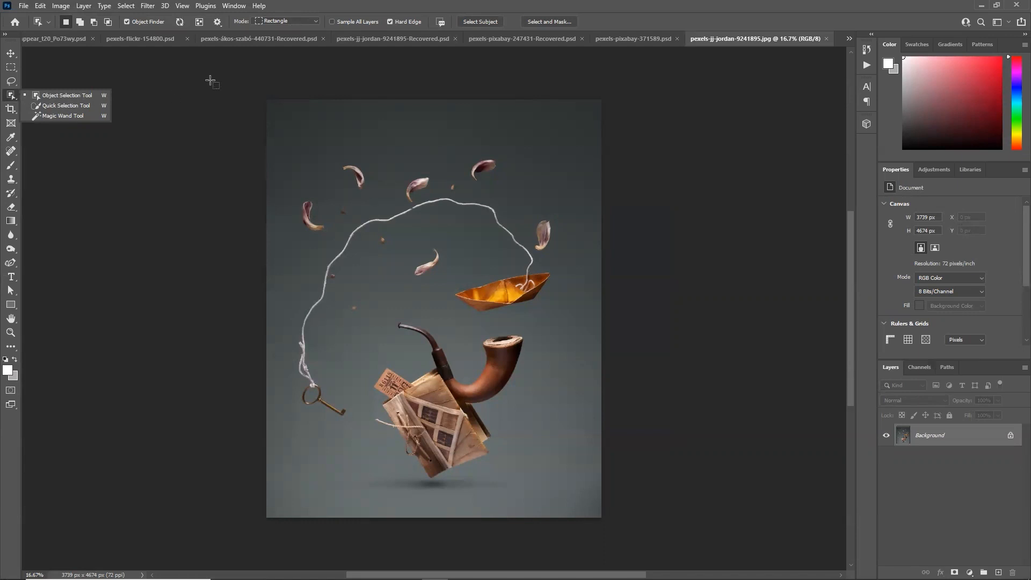
{"action": "left_click", "coordinate": [352, 5]}
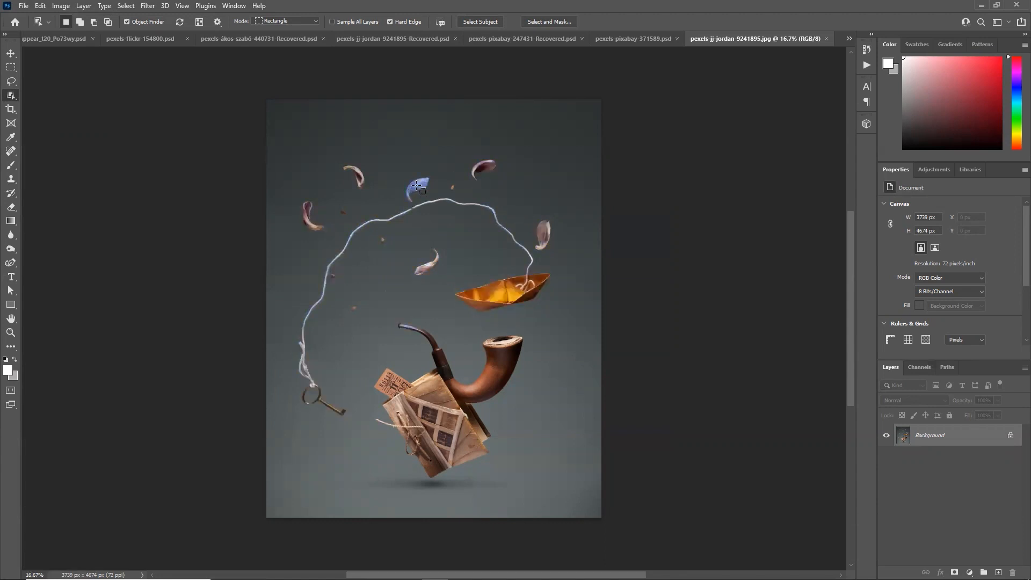
{"action": "left_click_drag", "start_coordinate": [279, 130], "coordinate": [577, 495]}
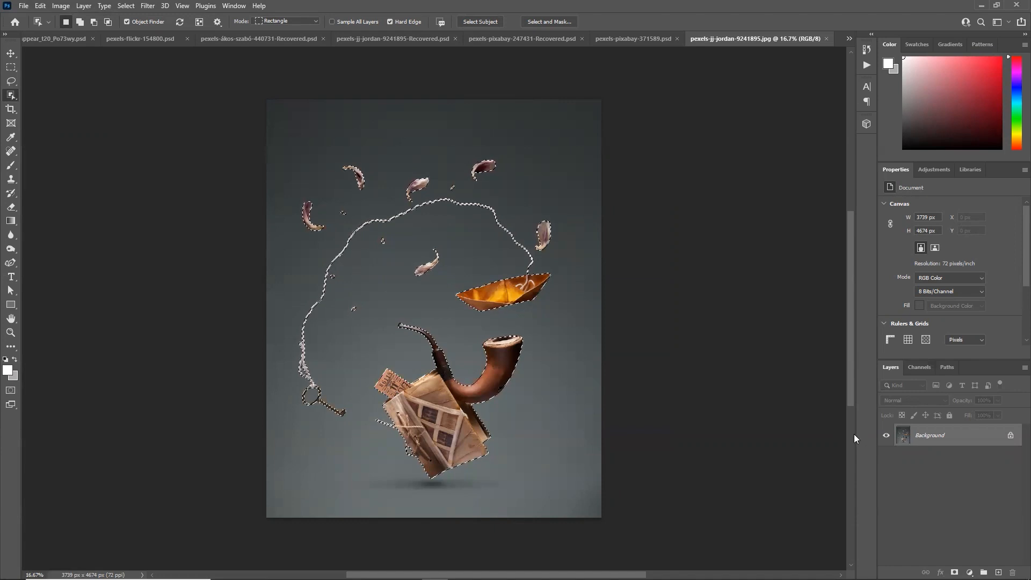
{"action": "key", "text": "ctrl+j"}
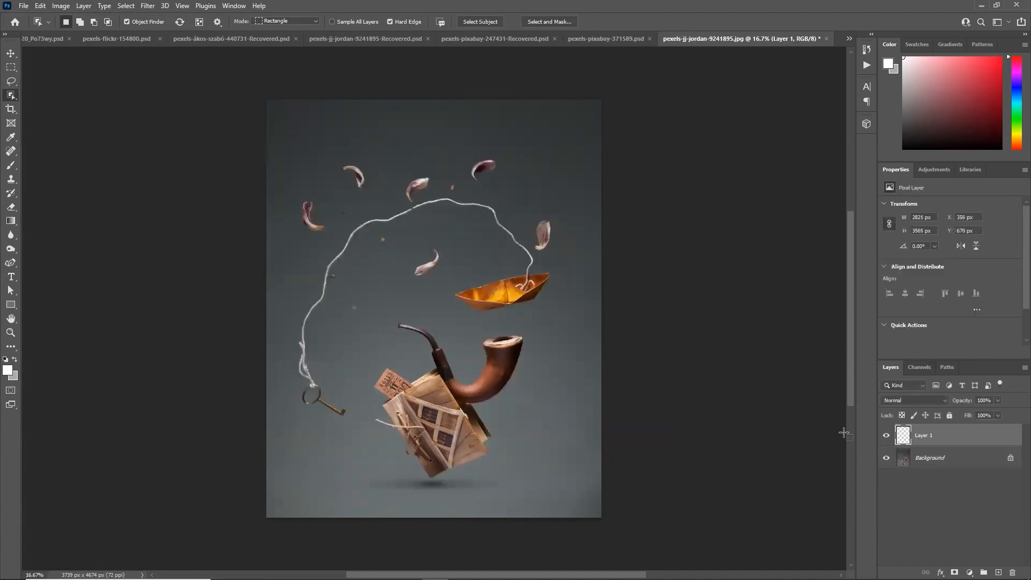
- Check the cut-out objects with the Background hidden, show the Background again and delete Layer 1
{"action": "left_click", "coordinate": [887, 460]}
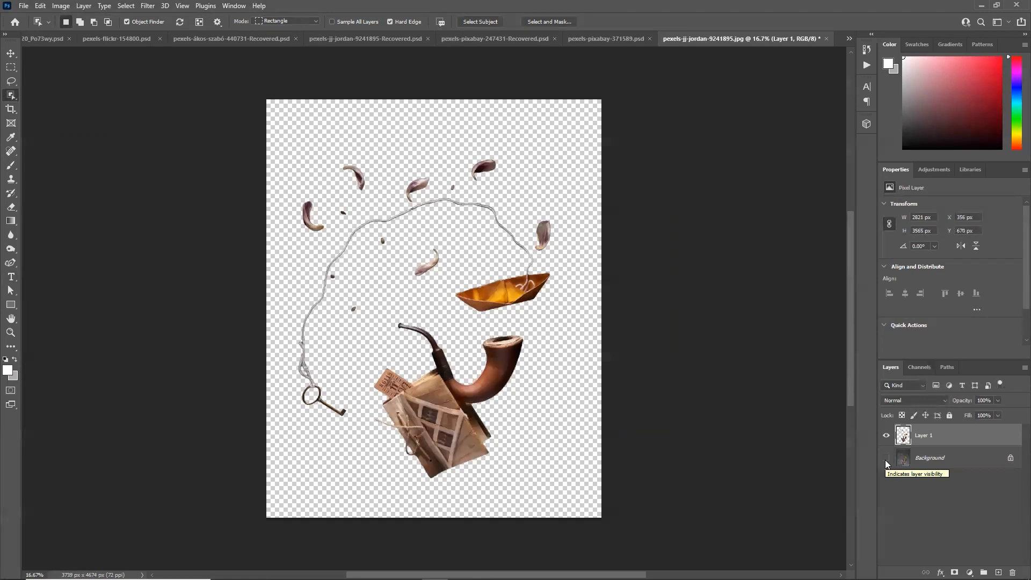
{"action": "left_click", "coordinate": [886, 459]}
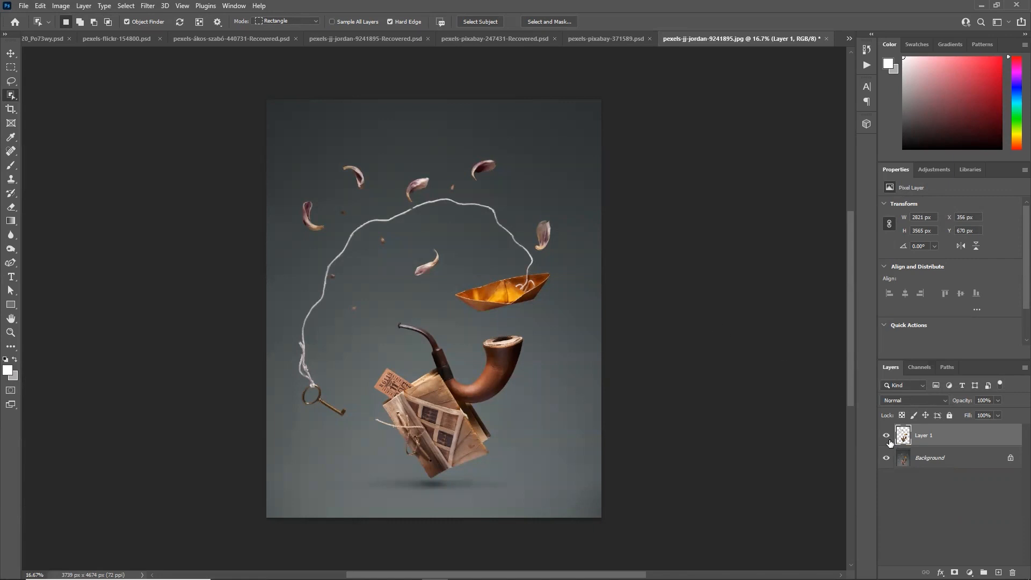
{"action": "left_click_drag", "start_coordinate": [991, 443], "coordinate": [1013, 572]}
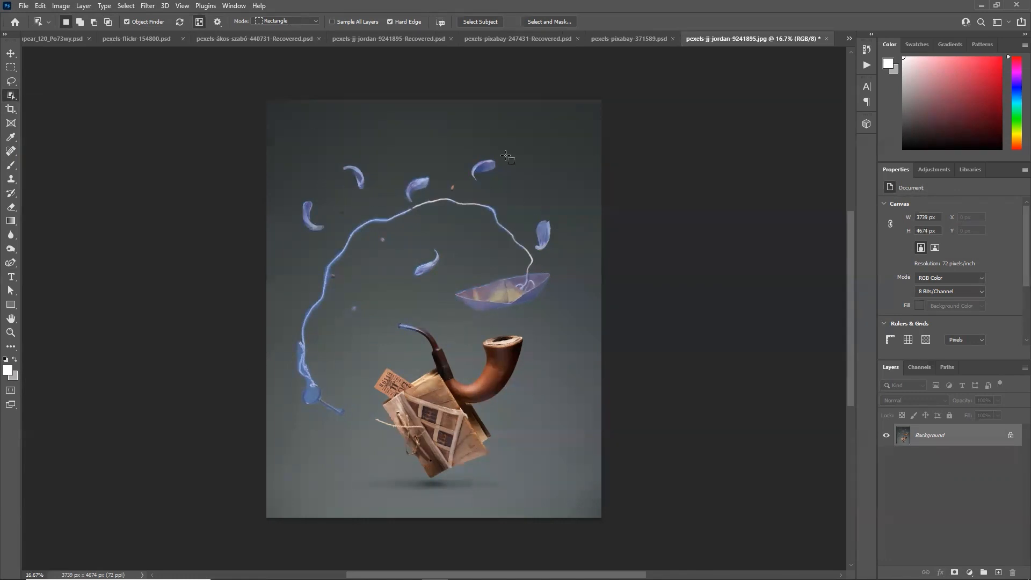
- Turn on Sample All Layers for the Object Selection tool and close the floating objects document without saving
{"action": "left_click", "coordinate": [331, 22]}
{"action": "left_click", "coordinate": [825, 38]}
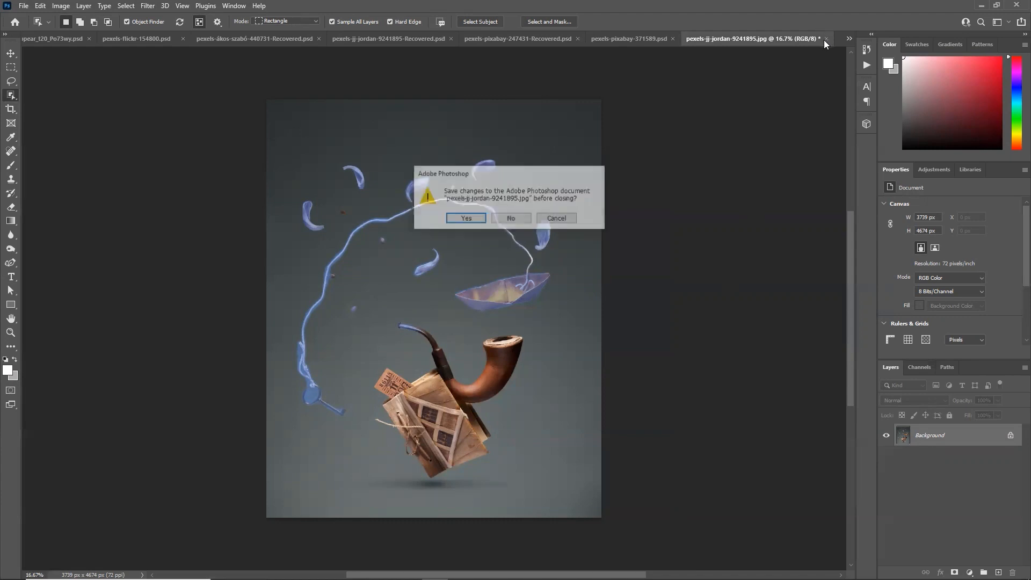
{"action": "left_click", "coordinate": [519, 217]}
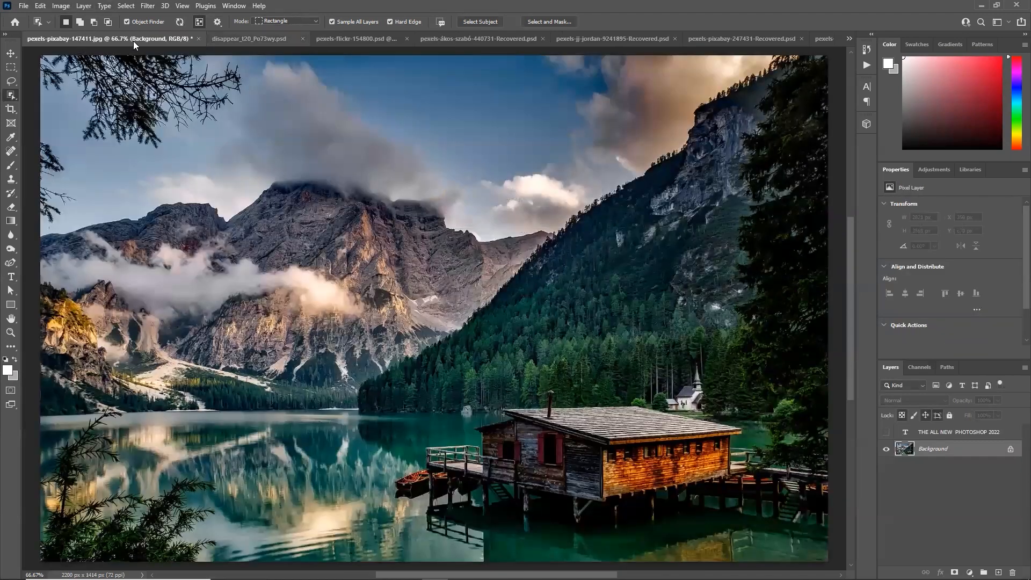
- Examine the object highlighting in disappear_t20_Po73wy.psd with the Background and Layer 1 shown in turn, checking the Sample All Layers option
{"action": "key", "text": "ctrl+Tab"}
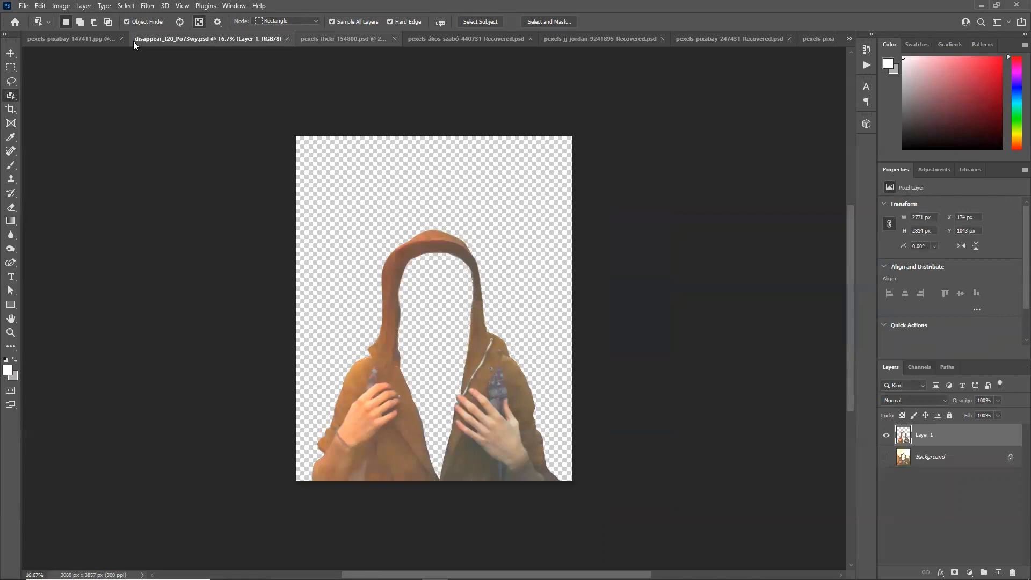
{"action": "key", "text": "ctrl+Tab"}
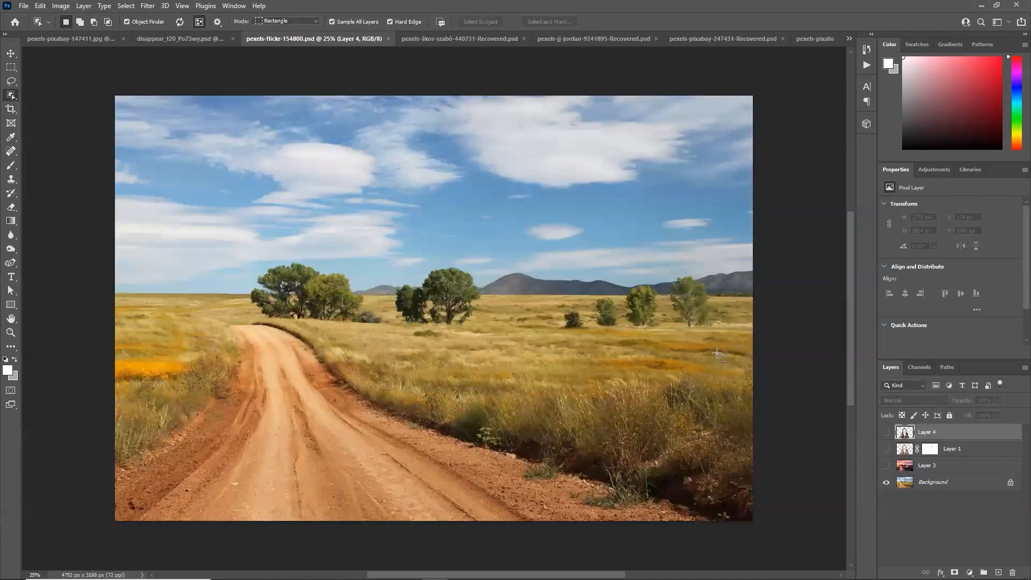
{"action": "key", "text": "ctrl+shift+Tab"}
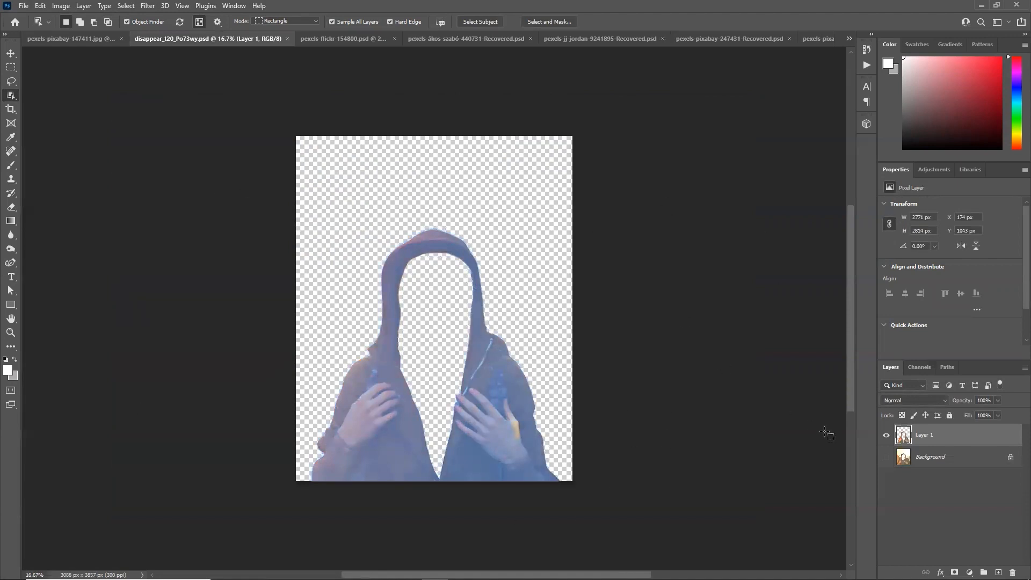
{"action": "left_click", "coordinate": [887, 457]}
{"action": "left_click", "coordinate": [886, 435]}
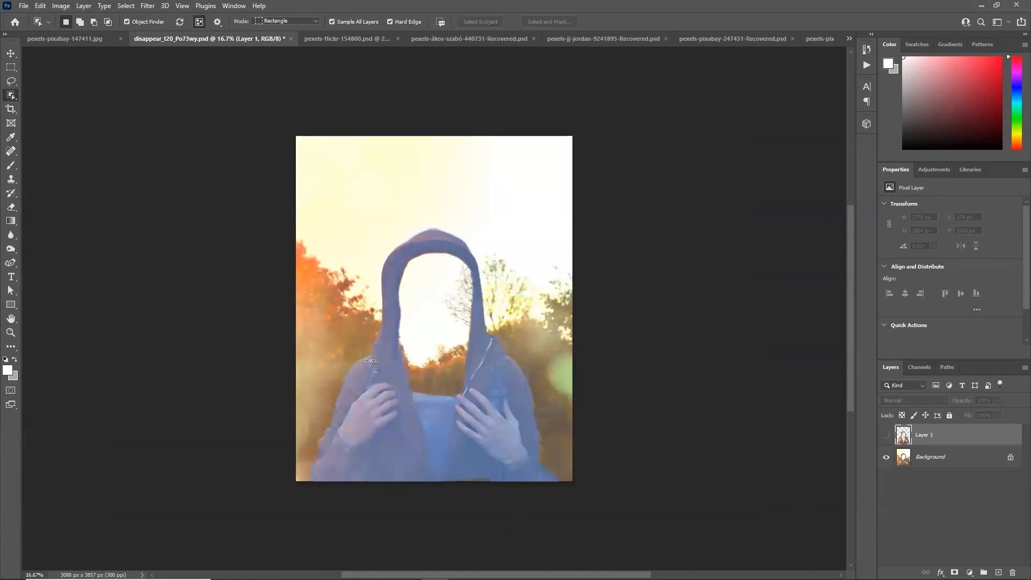
{"action": "left_click", "coordinate": [886, 457]}
{"action": "left_click", "coordinate": [886, 435]}
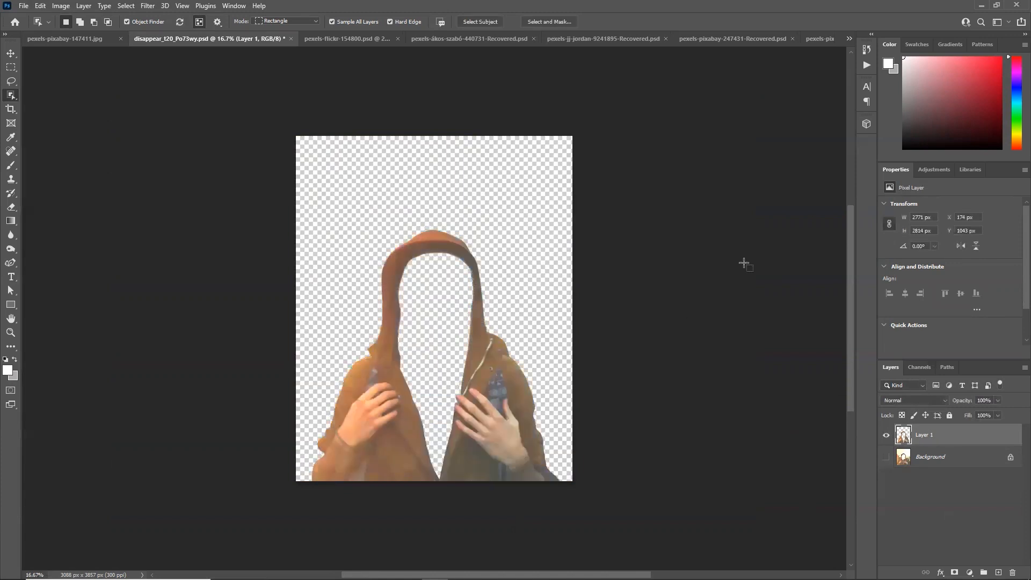
{"action": "left_click", "coordinate": [331, 21]}
- Switch to pexels-flickr-154800.psd and show the hooded jacket on Layer 1 above the Background
{"action": "left_click", "coordinate": [343, 38]}
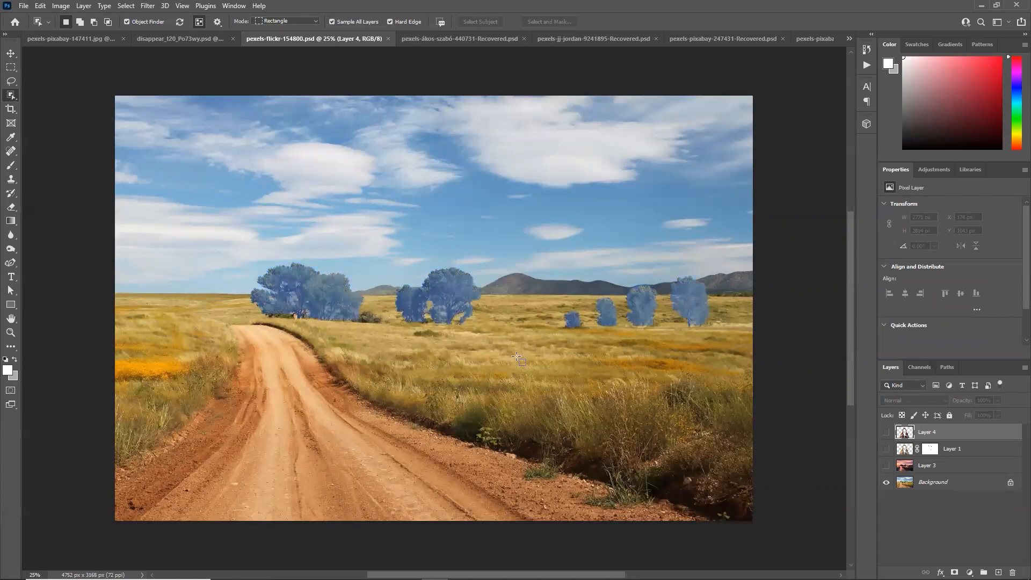
{"action": "left_click", "coordinate": [887, 450]}
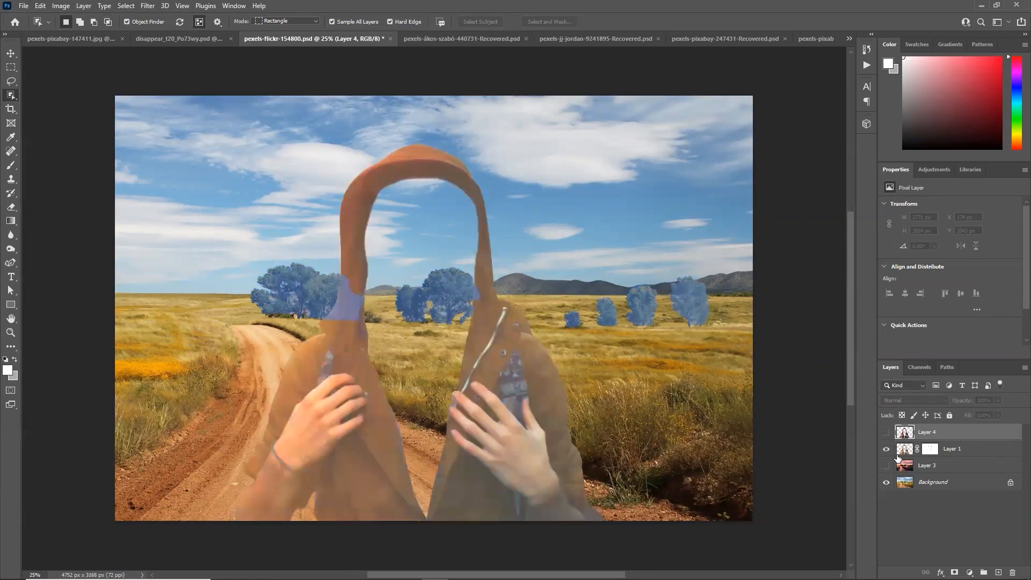
- Activate the Move tool, compare the scene with the sunset Layer 3 shown and hidden, and leave Layer 3 visible
{"action": "left_click", "coordinate": [11, 54]}
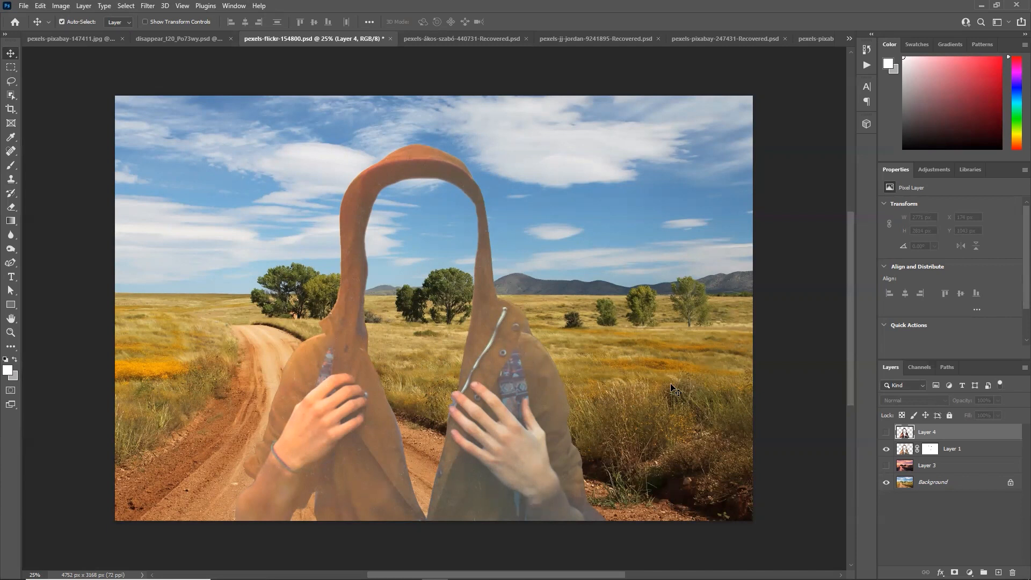
{"action": "left_click", "coordinate": [886, 468]}
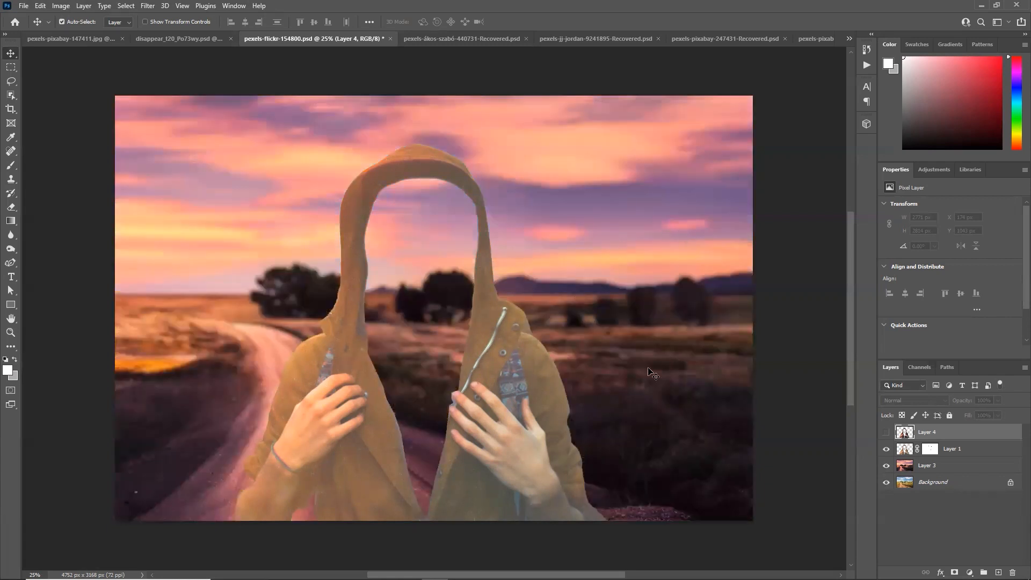
{"action": "left_click", "coordinate": [884, 468]}
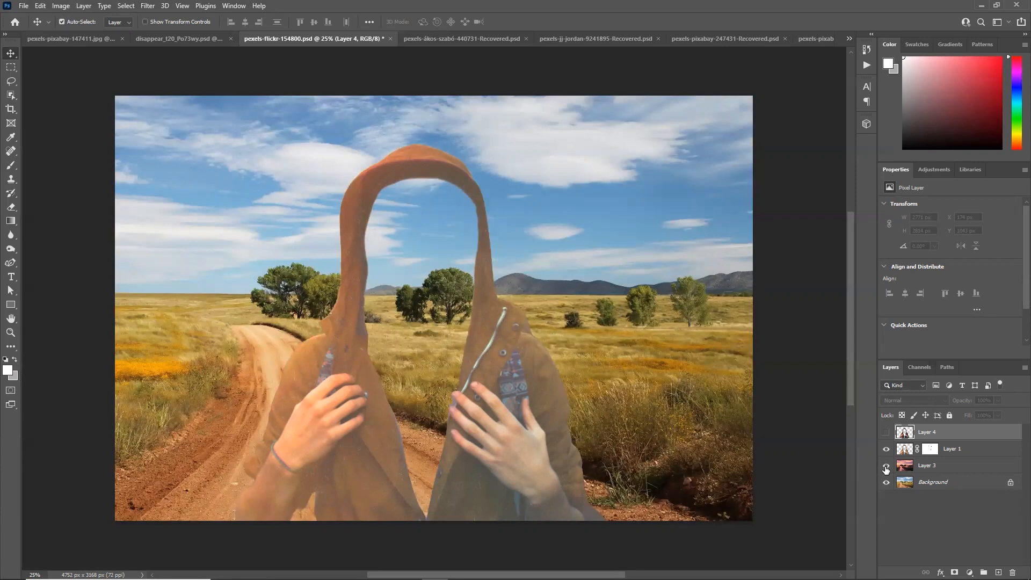
{"action": "left_click", "coordinate": [886, 467]}
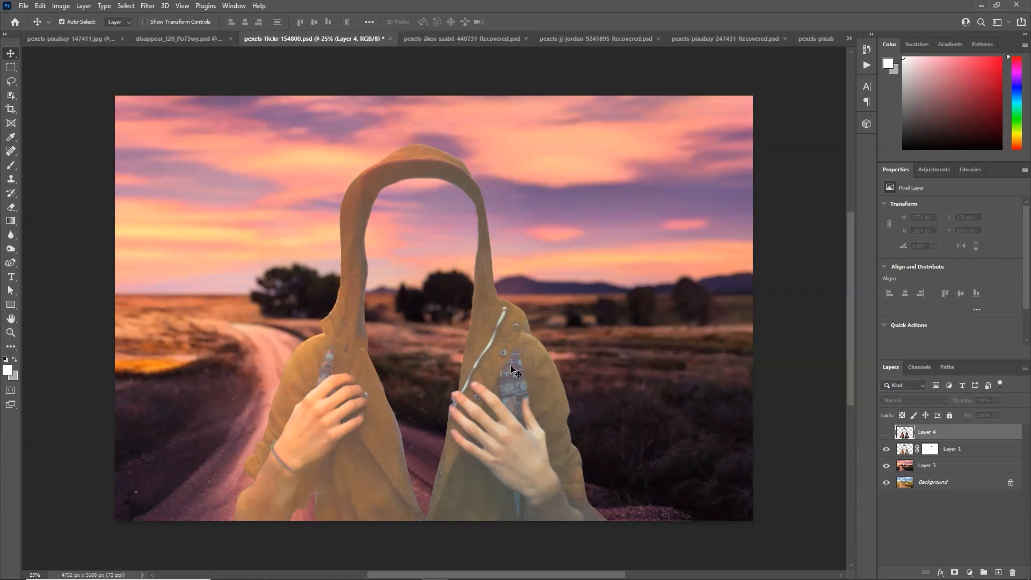
- Try the Harmonization neural filter on the jacket's Layer 1 with the Background as the reference layer
{"action": "left_click", "coordinate": [975, 450]}
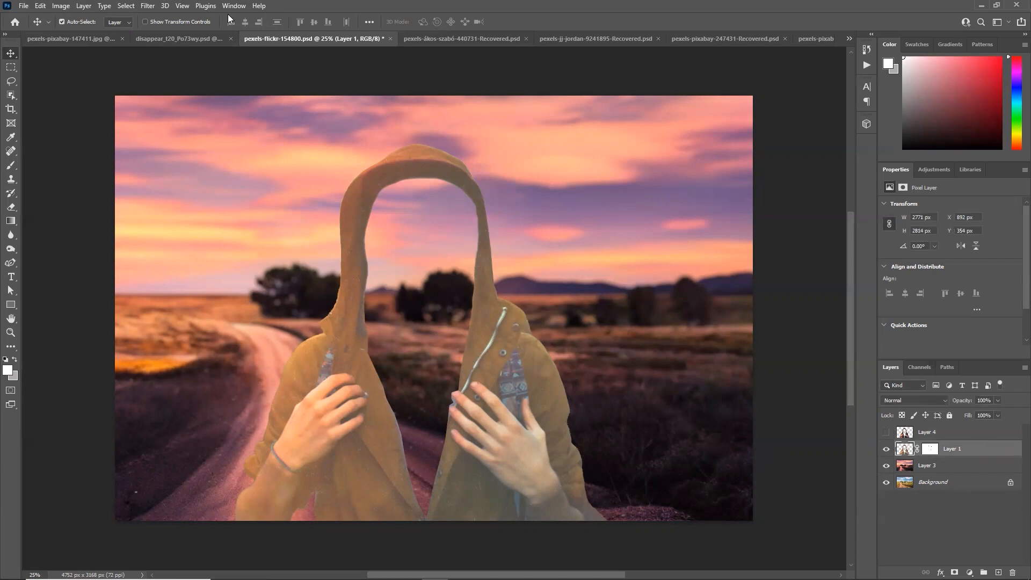
{"action": "left_click", "coordinate": [149, 9]}
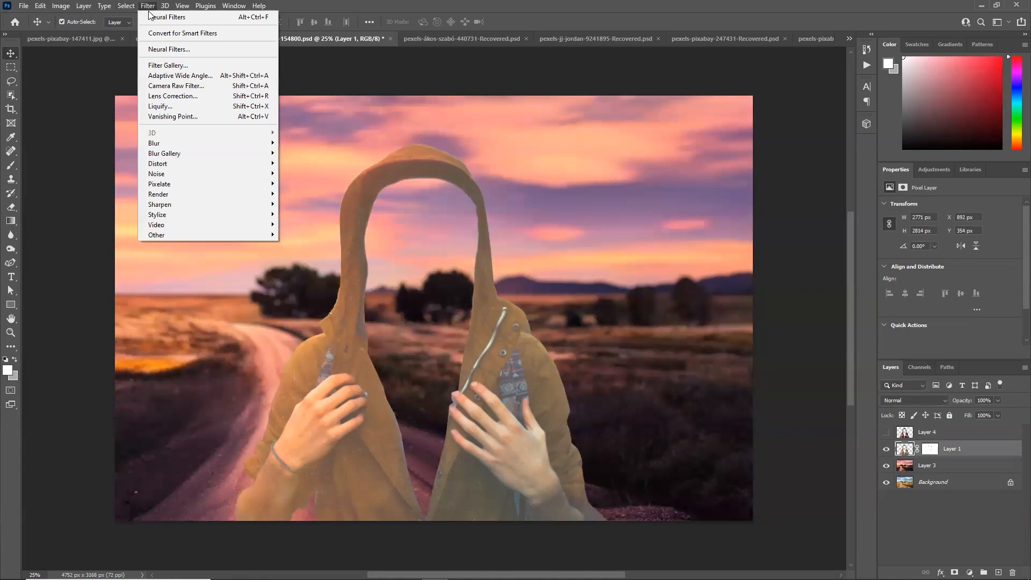
{"action": "left_click", "coordinate": [161, 48]}
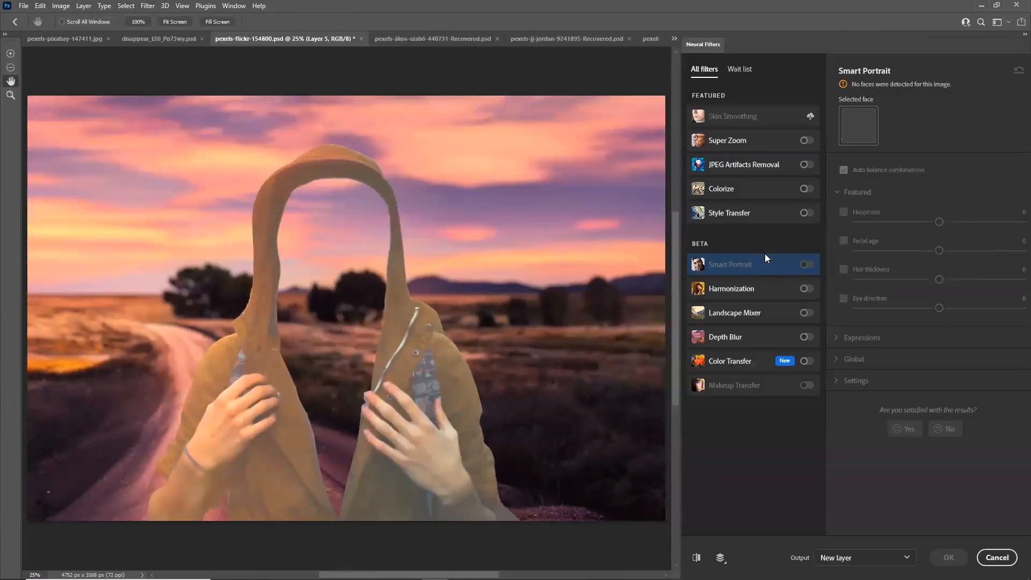
{"action": "left_click", "coordinate": [763, 293]}
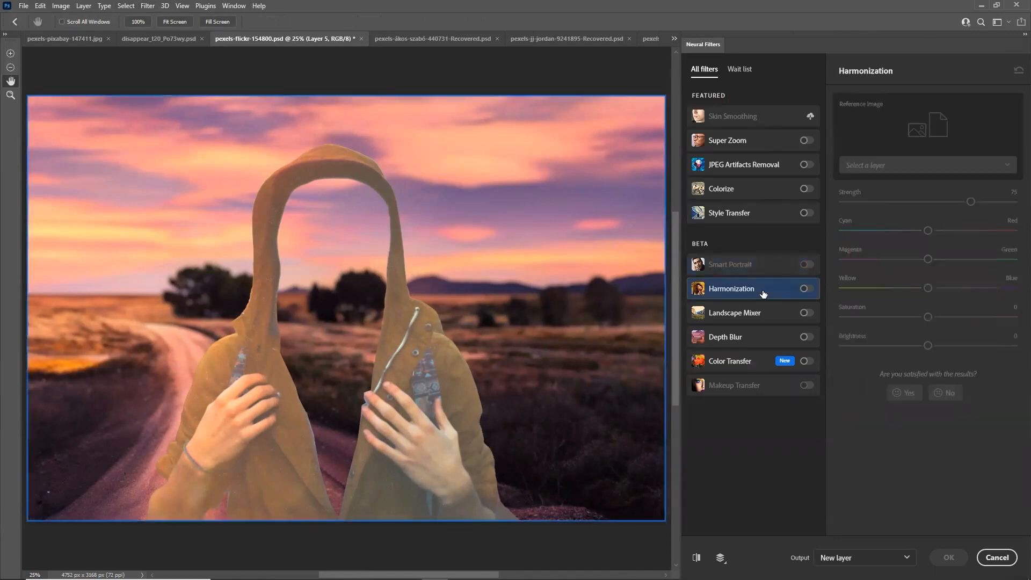
{"action": "left_click", "coordinate": [809, 290]}
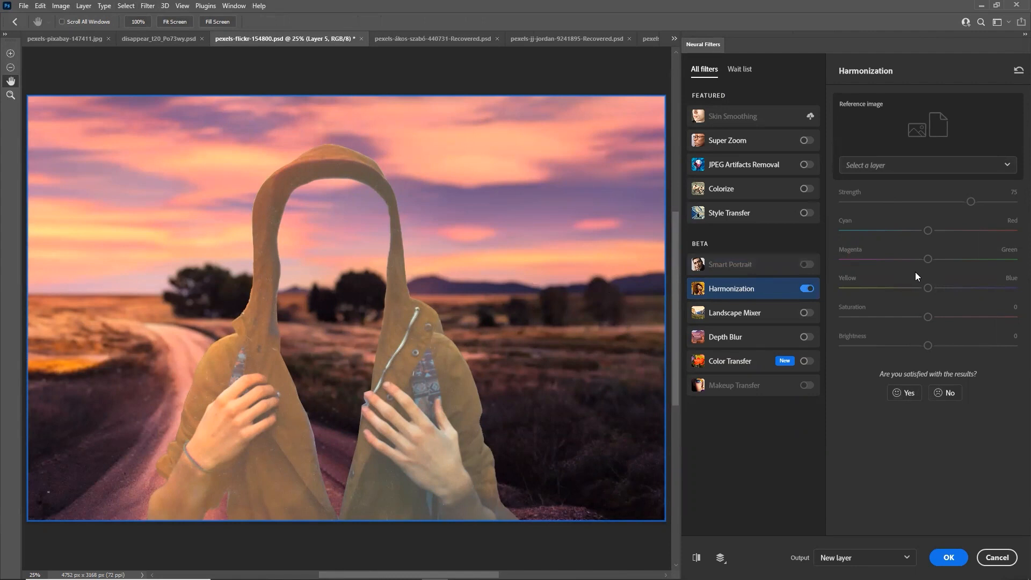
{"action": "left_click", "coordinate": [901, 164]}
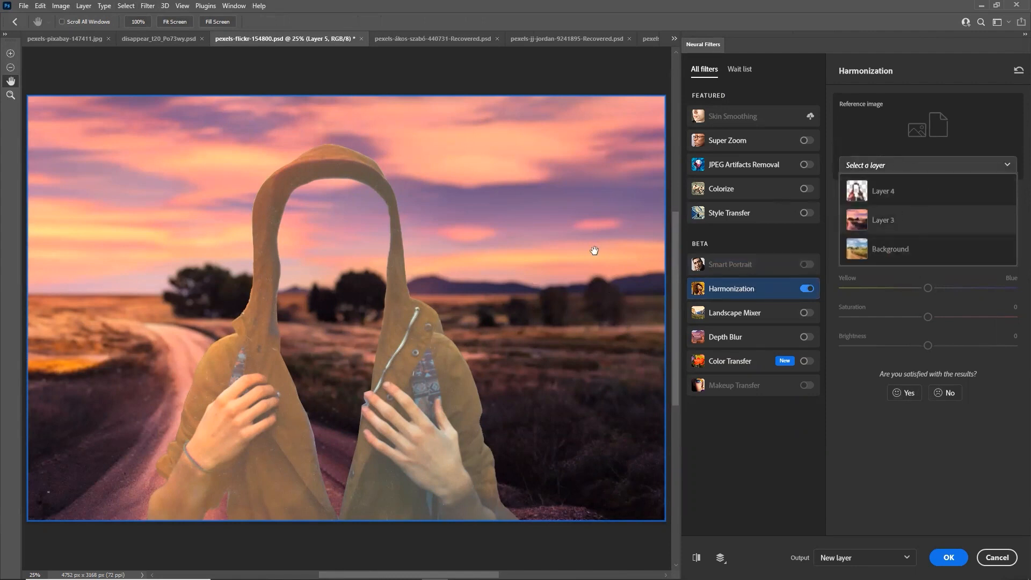
{"action": "left_click", "coordinate": [902, 251]}
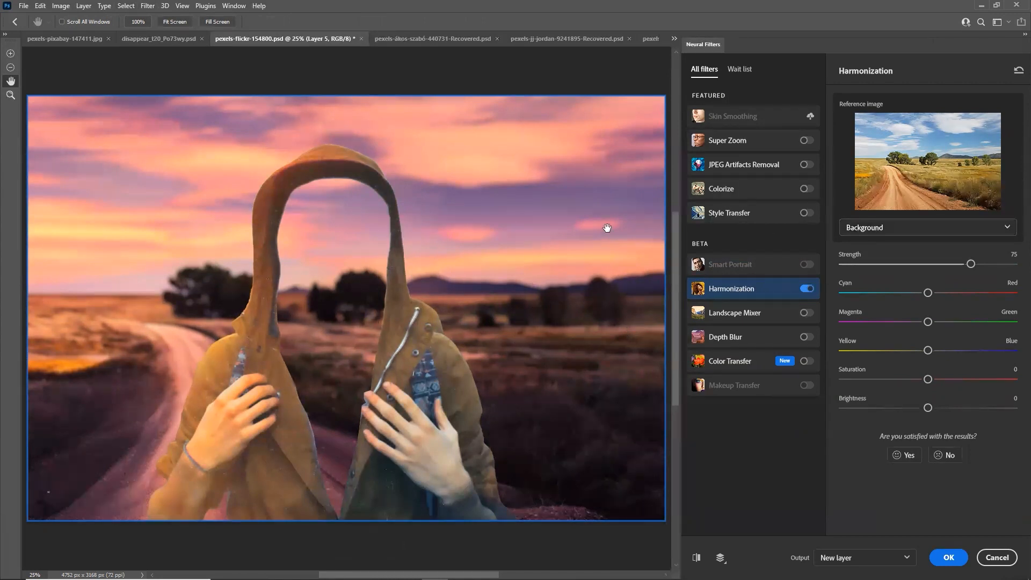
- Try Layer 3 as the Harmonization reference with Strength values between 61 and 70, and cancel the filter
{"action": "left_click", "coordinate": [906, 230]}
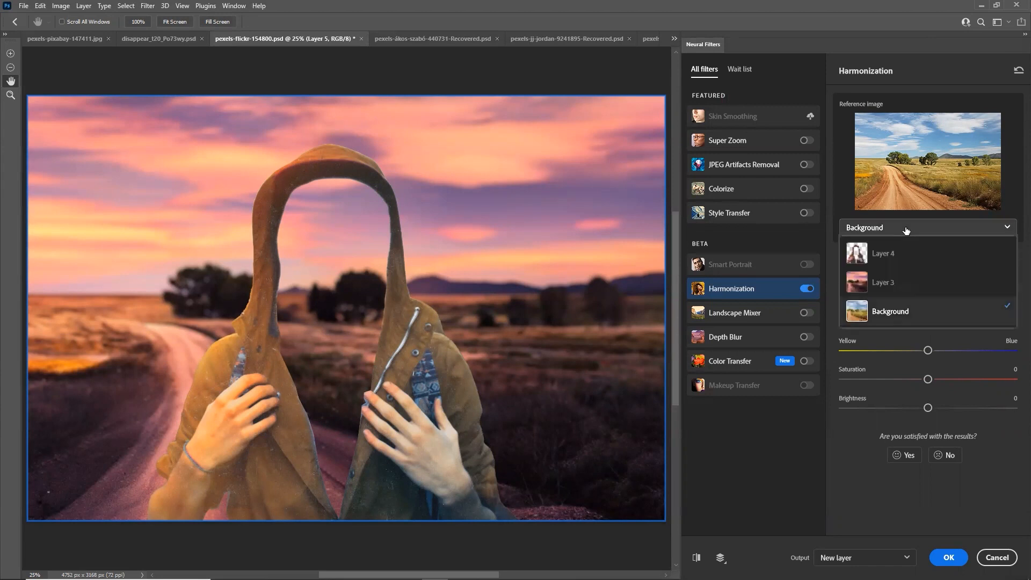
{"action": "left_click", "coordinate": [929, 283]}
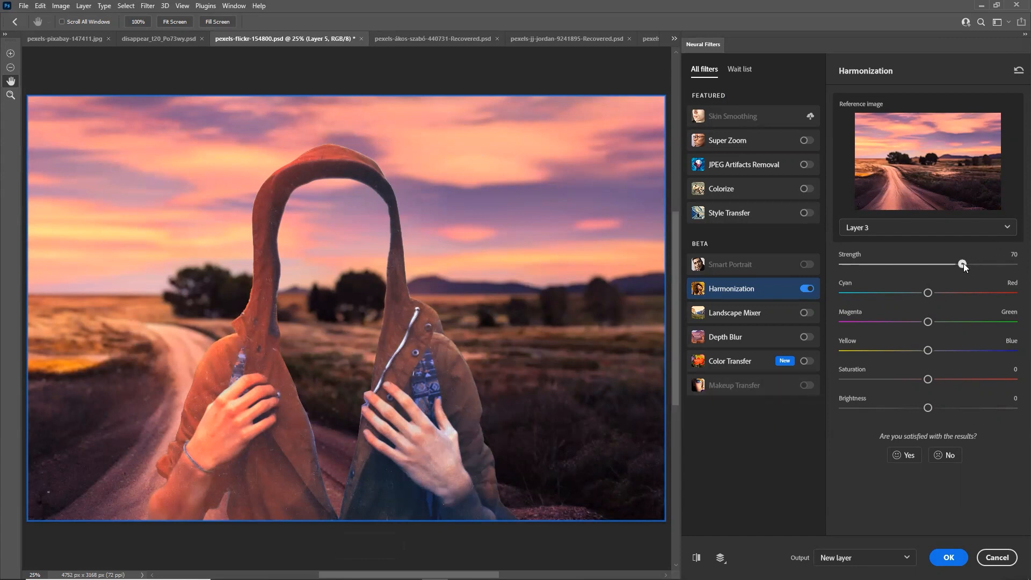
{"action": "left_click_drag", "start_coordinate": [963, 264], "coordinate": [932, 299]}
{"action": "left_click_drag", "start_coordinate": [926, 410], "coordinate": [932, 412]}
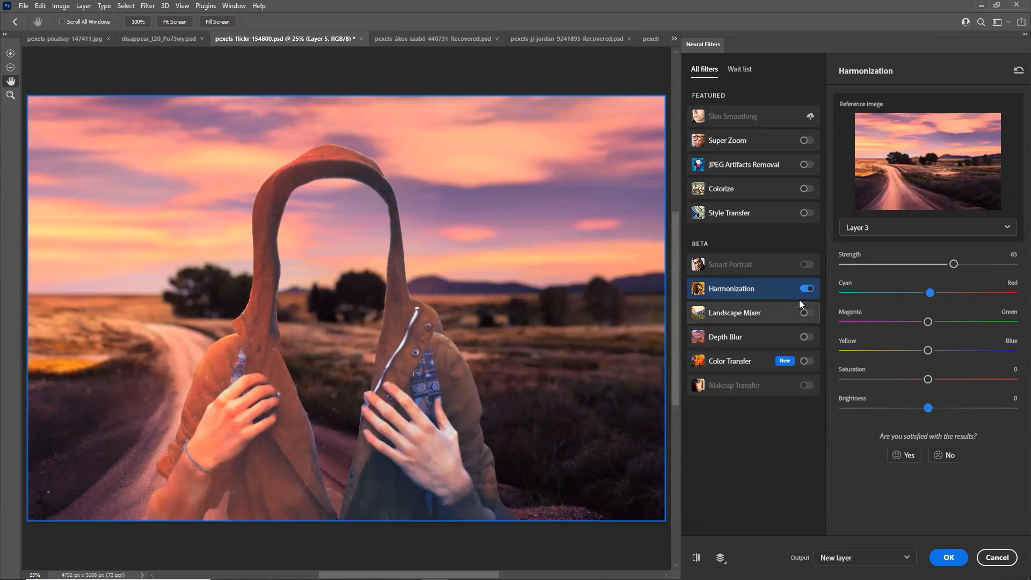
{"action": "left_click", "coordinate": [949, 264]}
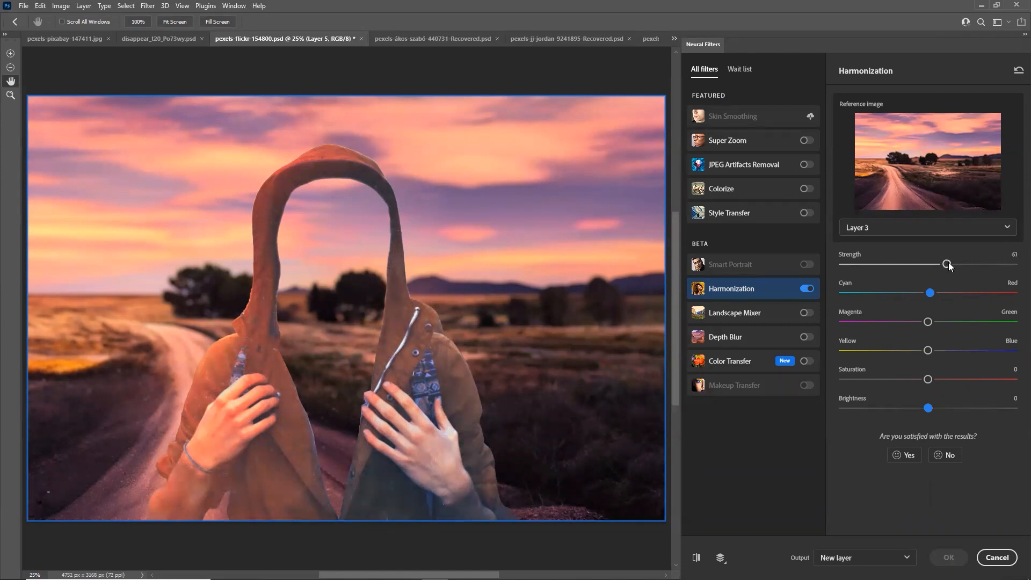
{"action": "left_click_drag", "start_coordinate": [948, 265], "coordinate": [949, 264]}
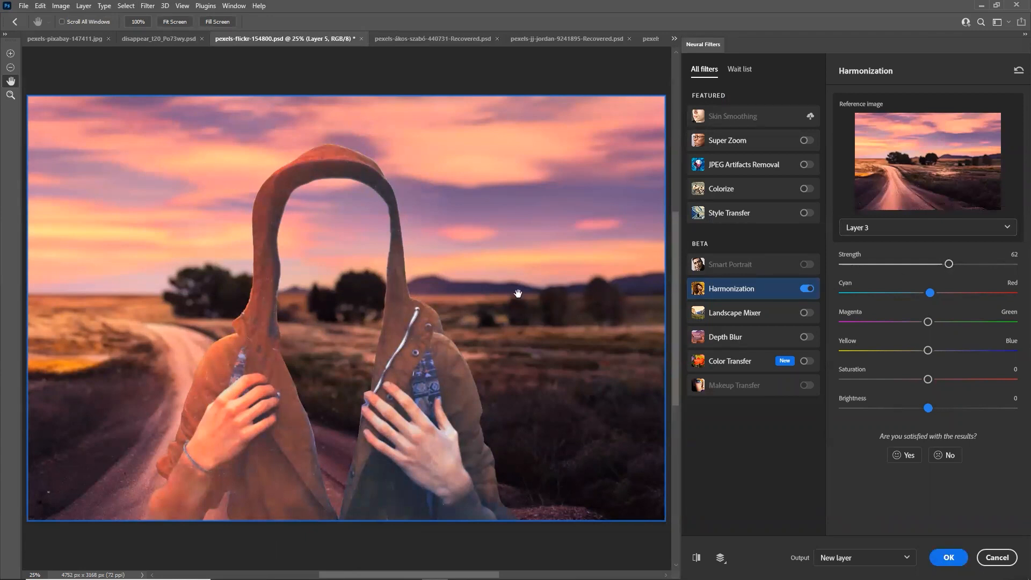
{"action": "left_click", "coordinate": [957, 264]}
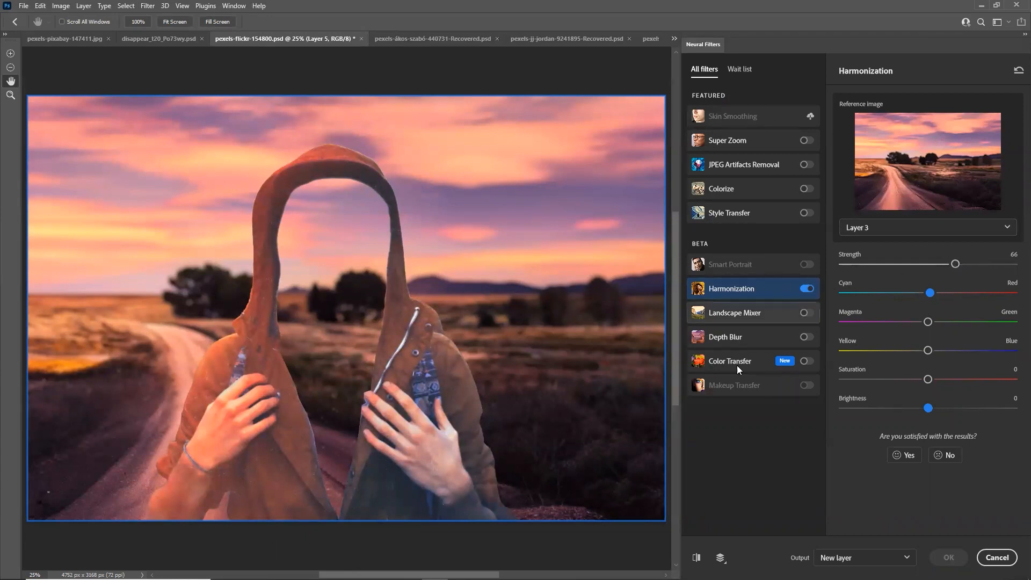
{"action": "left_click", "coordinate": [997, 556]}
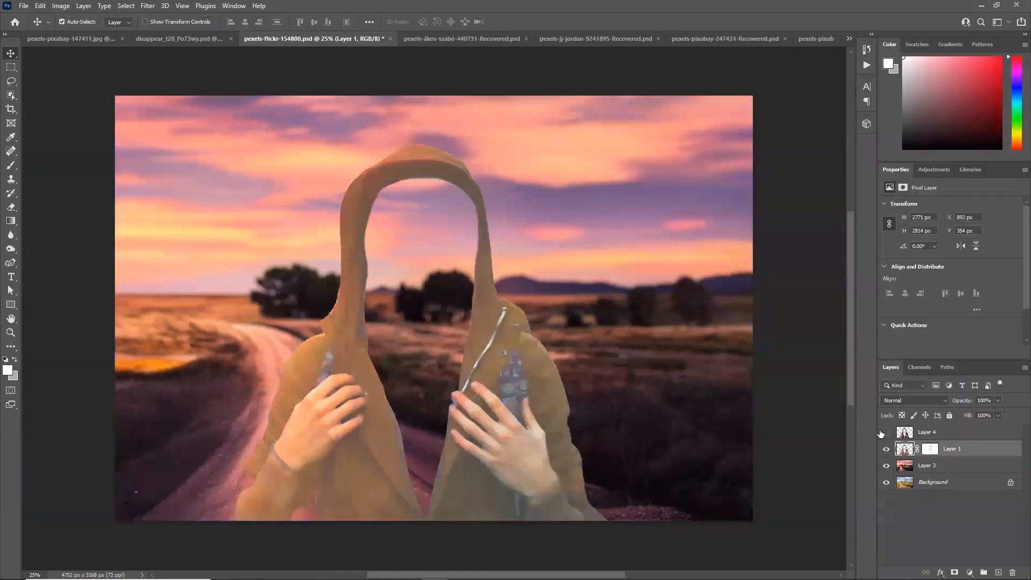
- Show Layer 4, and in pexels-pixabay-247431-Recovered.psd hide Layer 1 and select the Background
{"action": "left_click", "coordinate": [884, 432]}
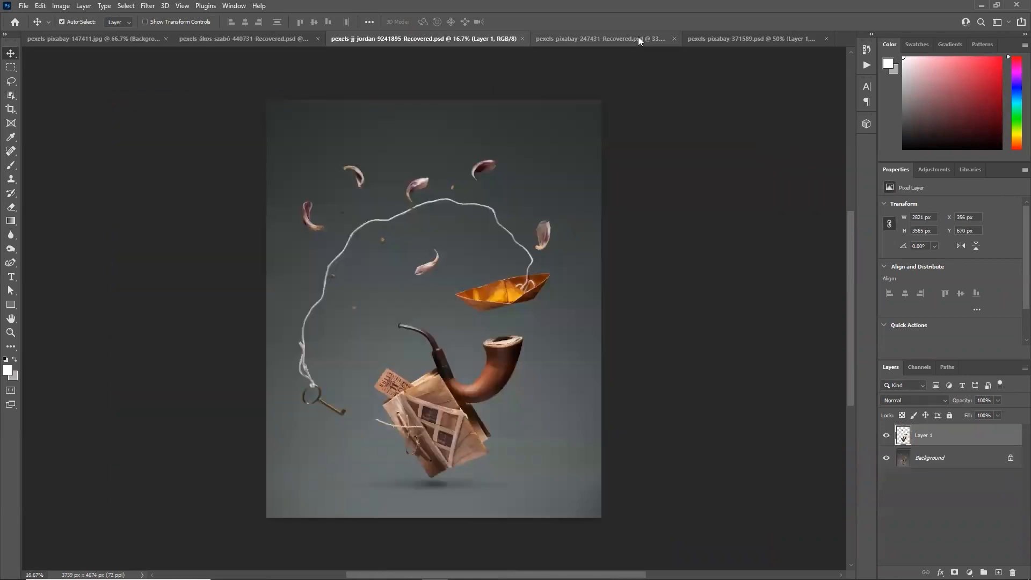
{"action": "left_click", "coordinate": [639, 39]}
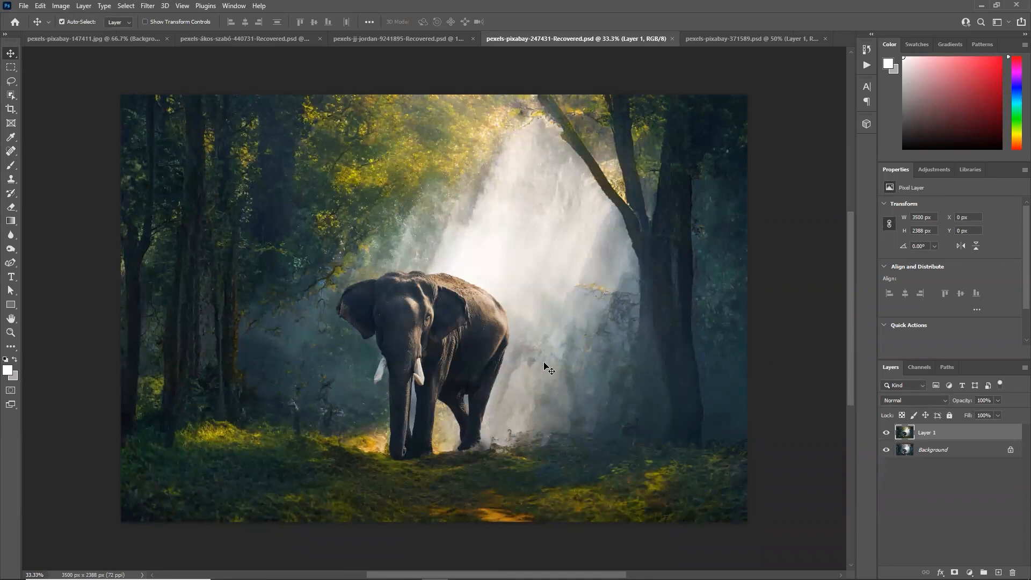
{"action": "left_click", "coordinate": [887, 432]}
{"action": "left_click", "coordinate": [942, 453]}
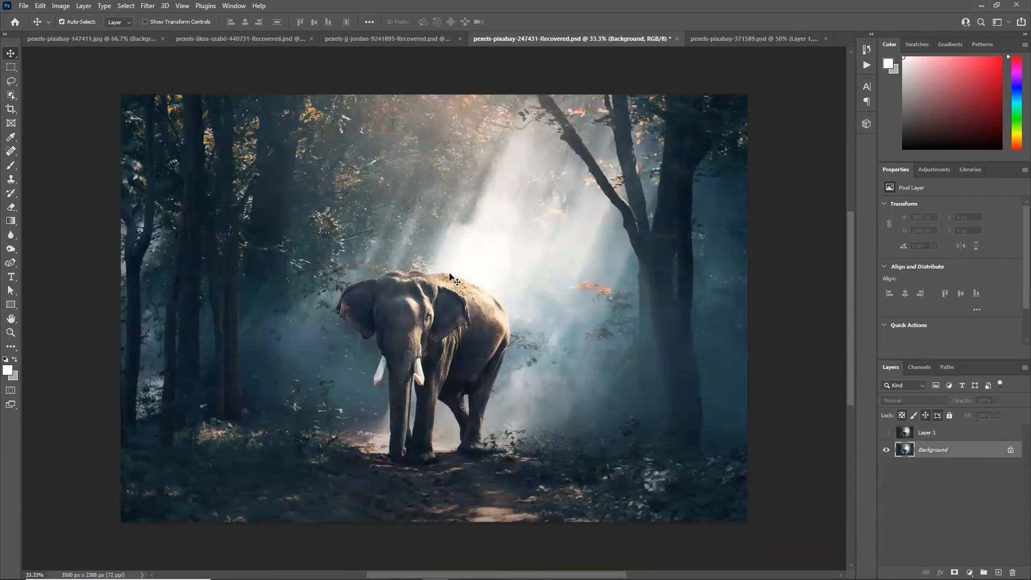
{"action": "left_click", "coordinate": [748, 39]}
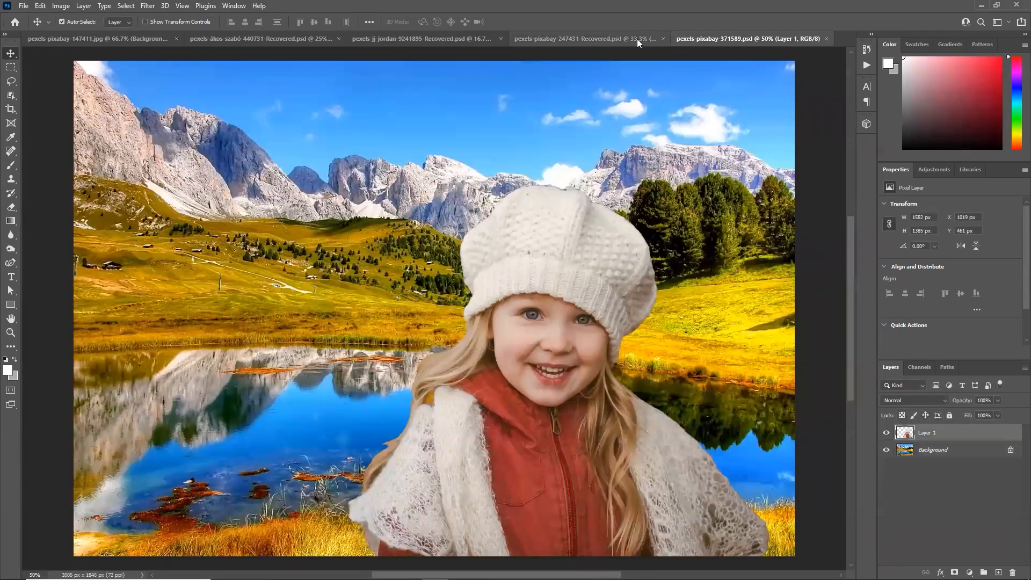
{"action": "left_click", "coordinate": [594, 38]}
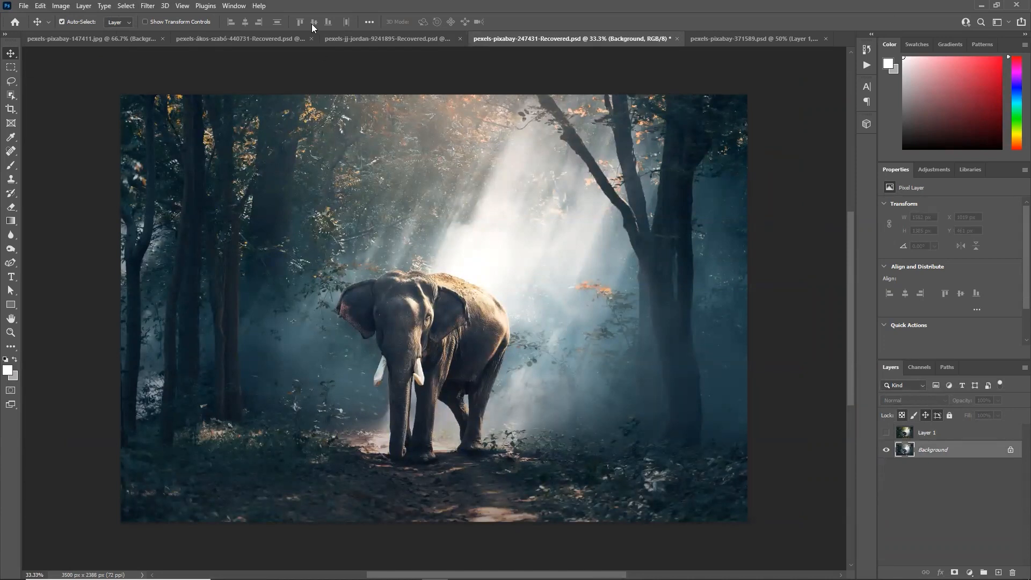
- Try the Landscape Mixer neural filter on the elephant photo with the green meadow preset, enabling Preserve subject and Harmonize subject
{"action": "left_click", "coordinate": [148, 6]}
{"action": "left_click", "coordinate": [156, 52]}
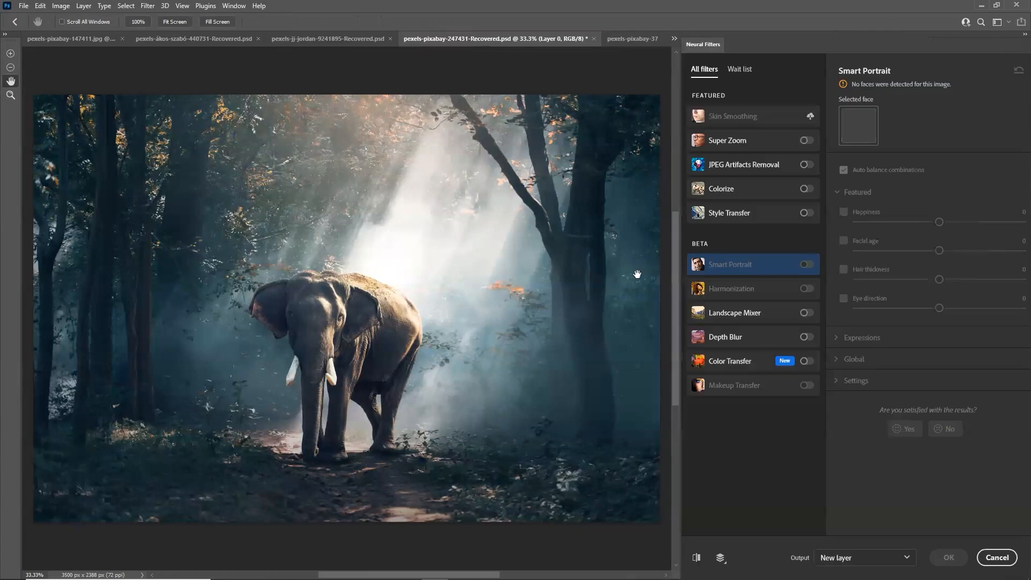
{"action": "left_click", "coordinate": [764, 321]}
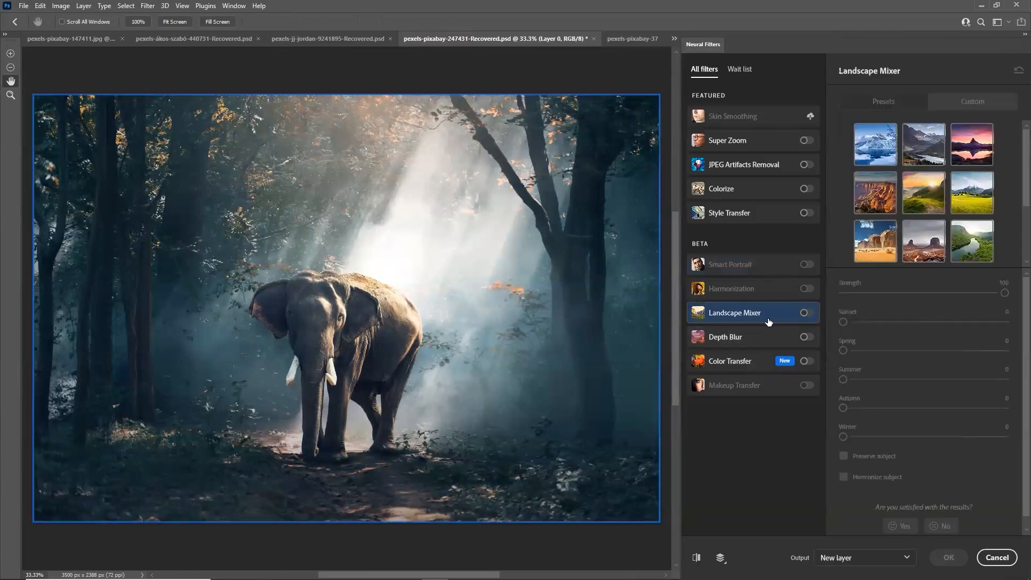
{"action": "left_click", "coordinate": [810, 315]}
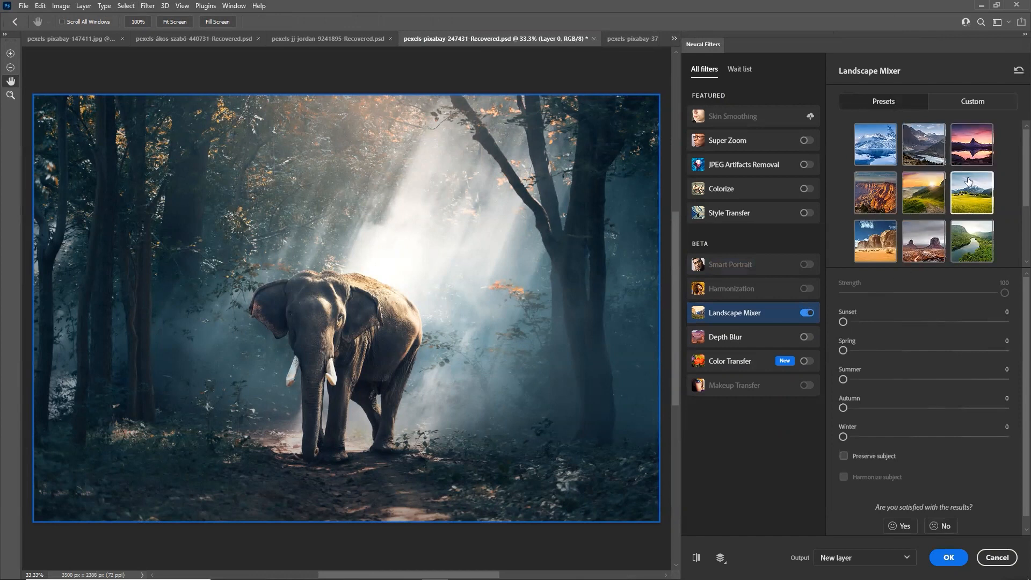
{"action": "left_click", "coordinate": [973, 201]}
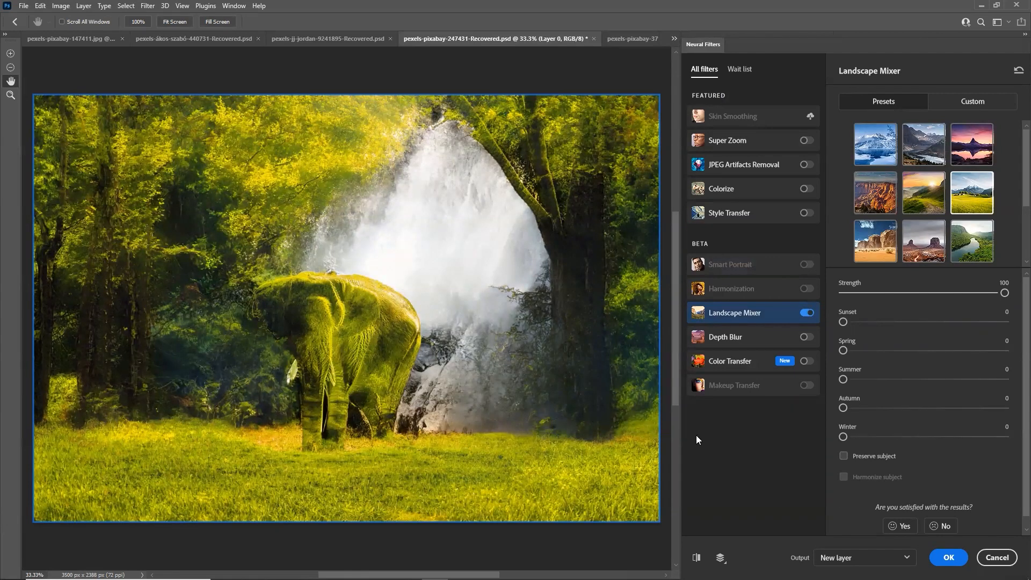
{"action": "left_click", "coordinate": [844, 456]}
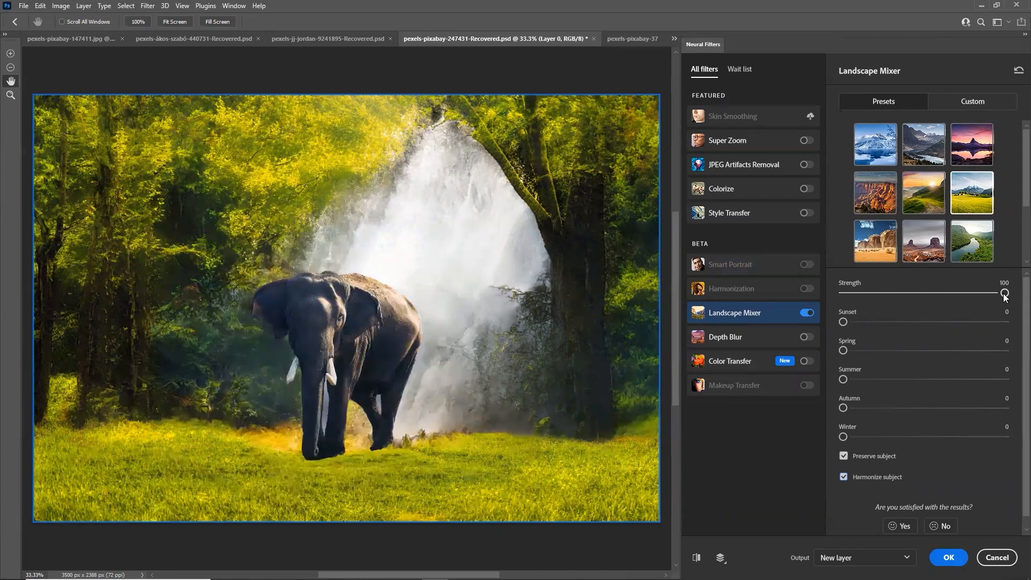
- Try the Landscape Mixer with Strength 59 and Autumn 100 on the elephant photo, and cancel the filter
{"action": "left_click_drag", "start_coordinate": [1004, 295], "coordinate": [938, 298]}
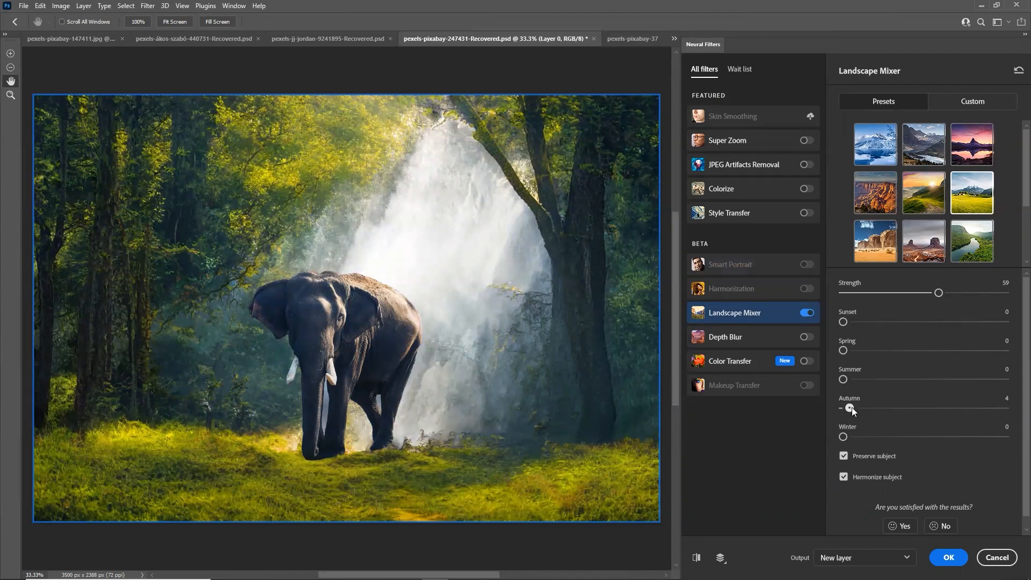
{"action": "left_click_drag", "start_coordinate": [852, 407], "coordinate": [1012, 412]}
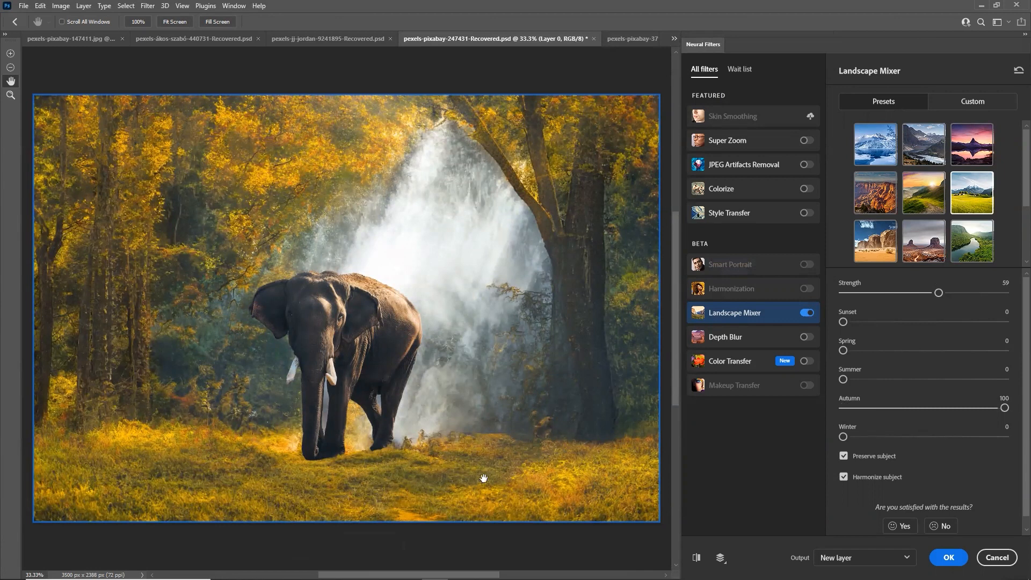
{"action": "left_click", "coordinate": [994, 557]}
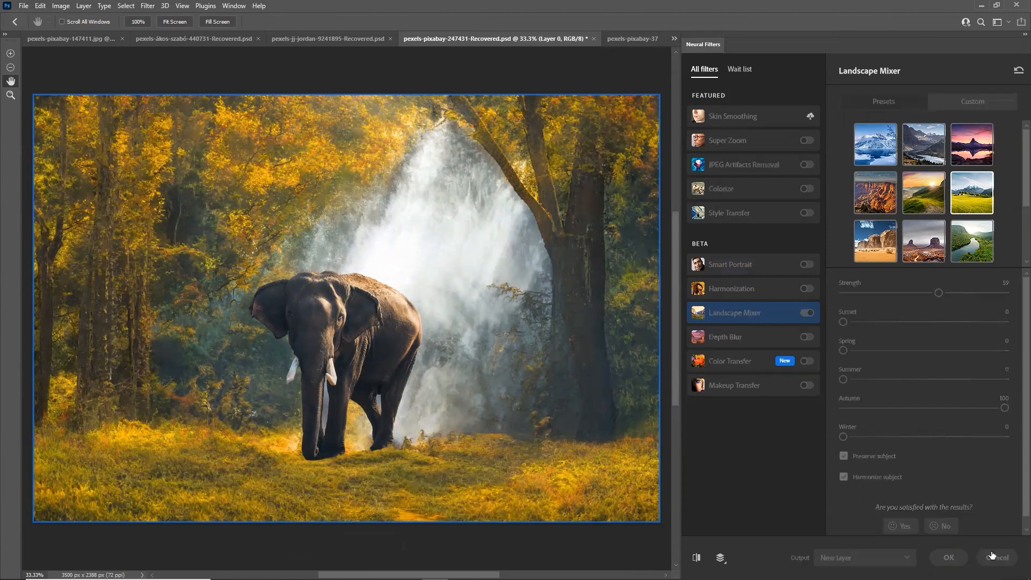
{"action": "key", "text": "Delete"}
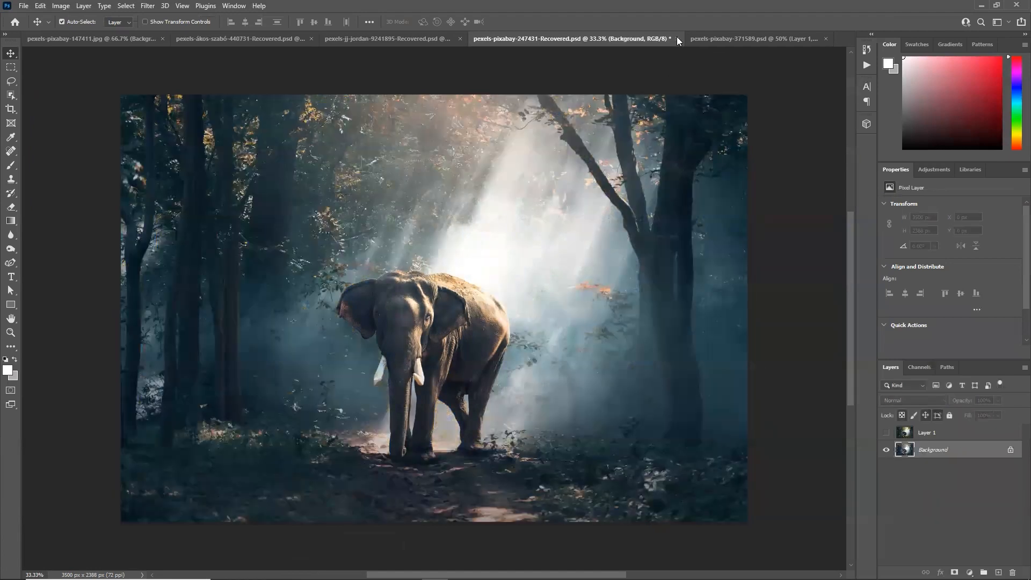
- Close the elephant document without saving, and in pexels-pixabay-371589.psd move the girl on Layer 1 up and left to about X 350 px, Y 185 px
{"action": "left_click", "coordinate": [676, 39]}
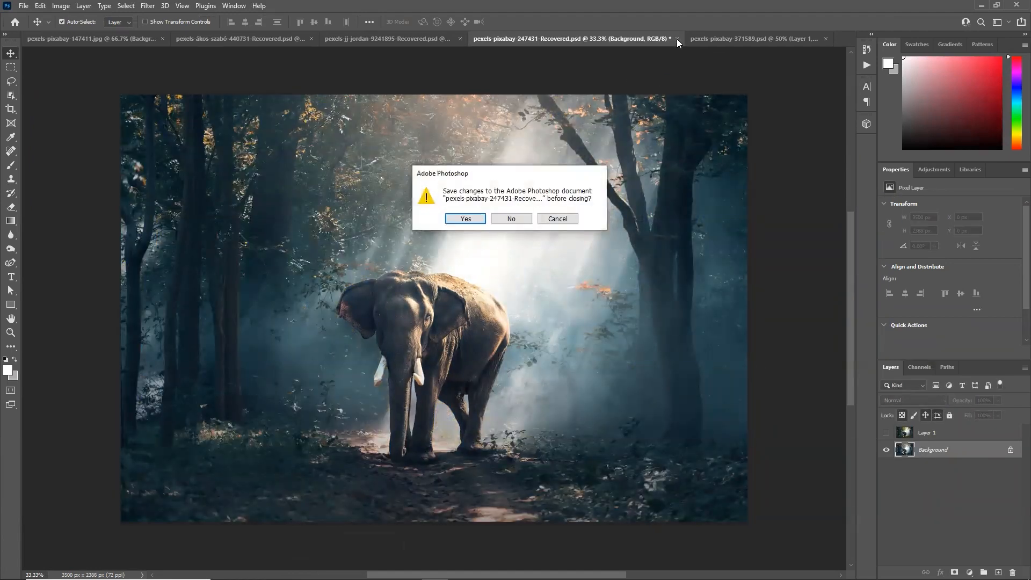
{"action": "left_click", "coordinate": [517, 222]}
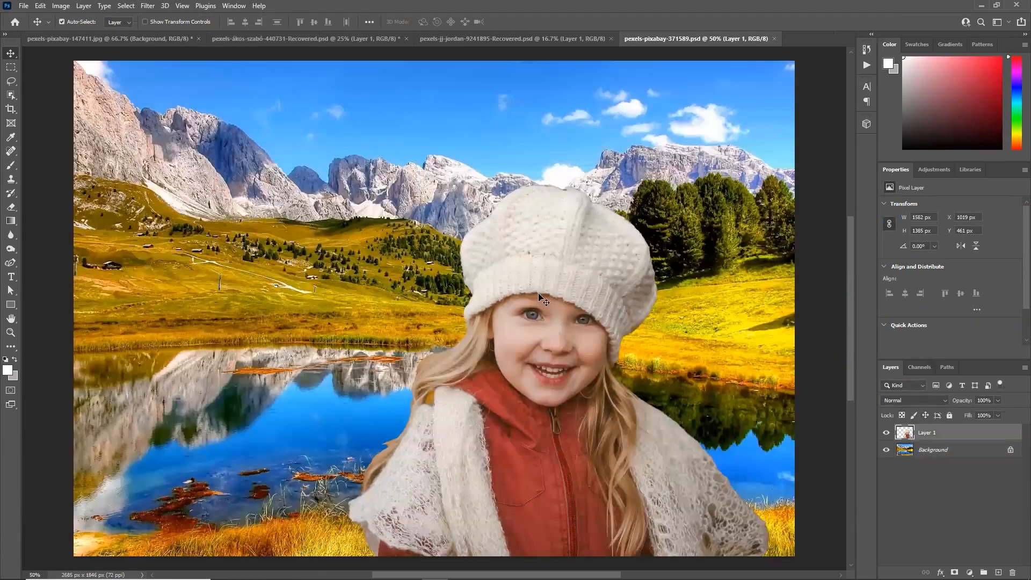
{"action": "left_click_drag", "start_coordinate": [556, 267], "coordinate": [375, 190]}
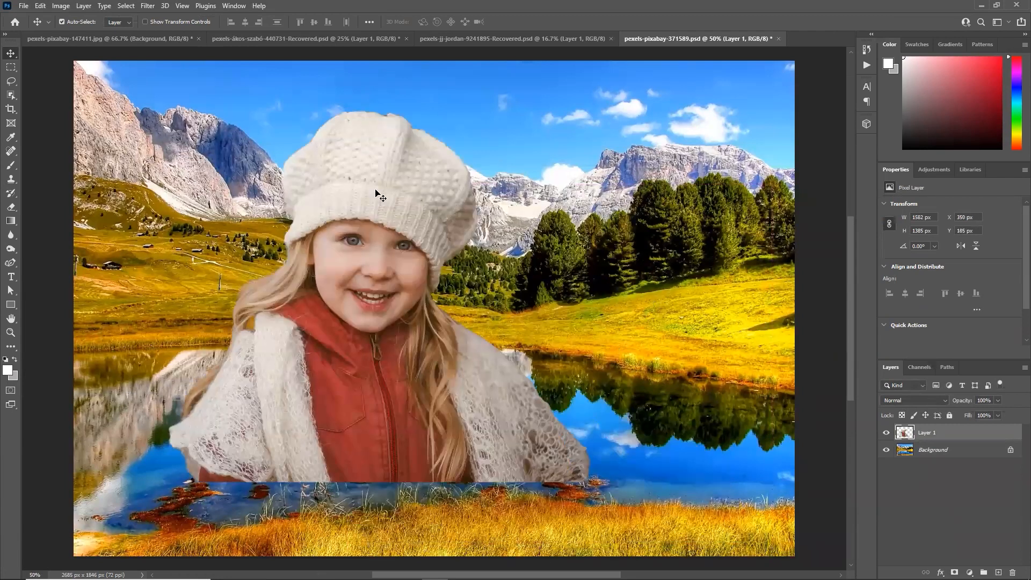
- Undo the girl's last move, and start the Landscape Mixer neural filter on the Background with the snowy mountain lake preset
{"action": "key", "text": "ctrl+z"}
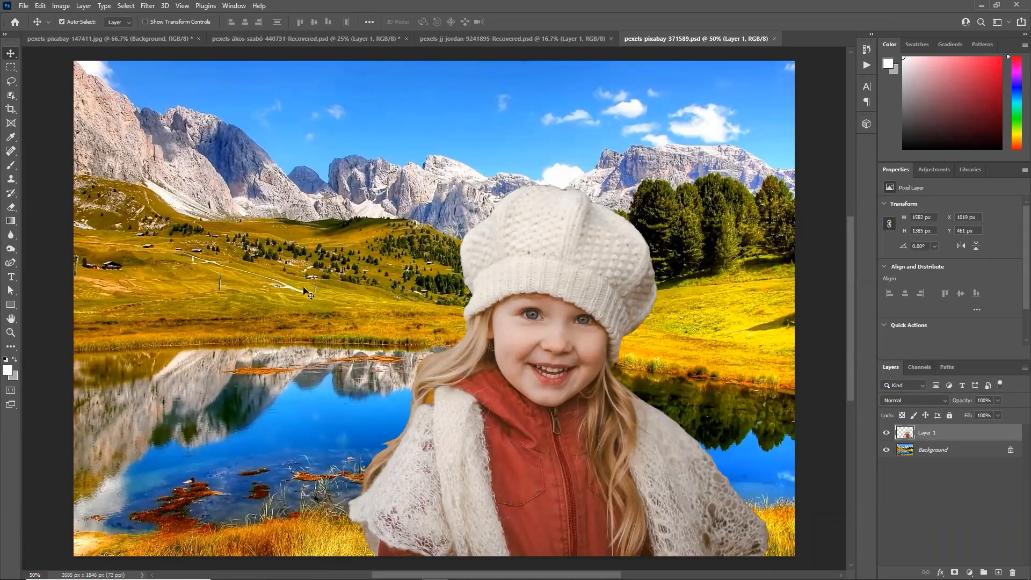
{"action": "left_click", "coordinate": [949, 453]}
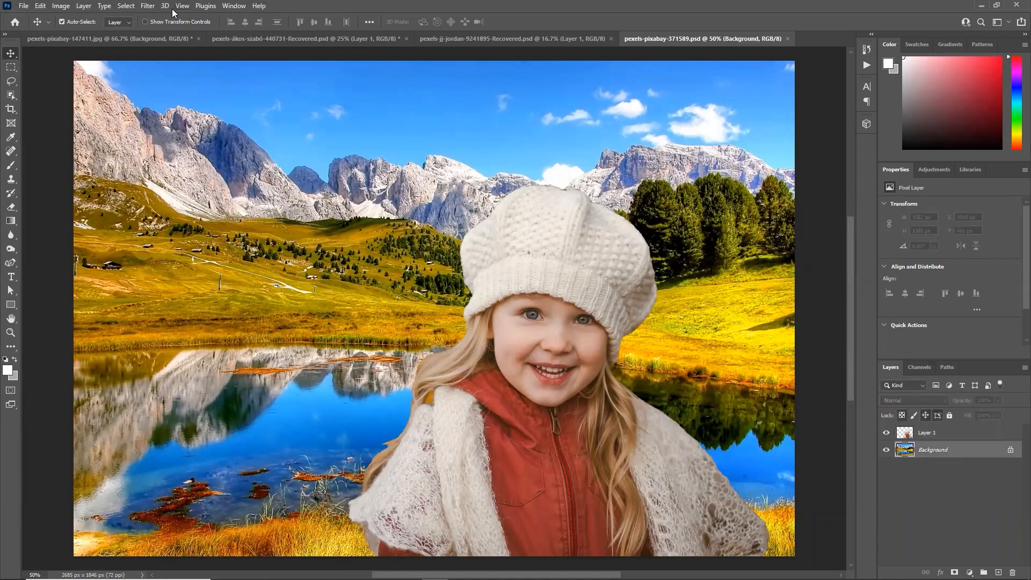
{"action": "left_click", "coordinate": [148, 6]}
{"action": "left_click", "coordinate": [155, 49]}
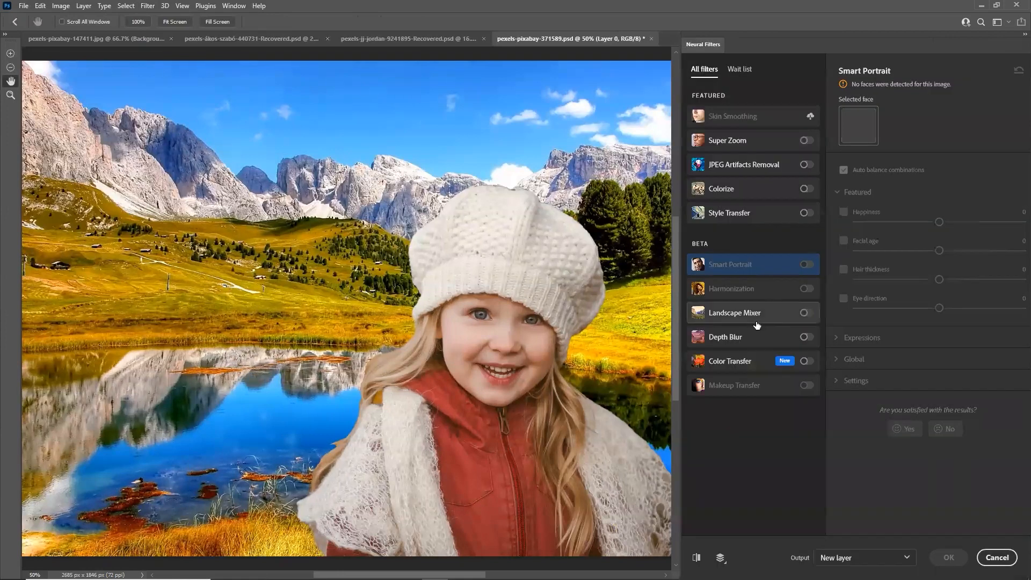
{"action": "left_click", "coordinate": [743, 321]}
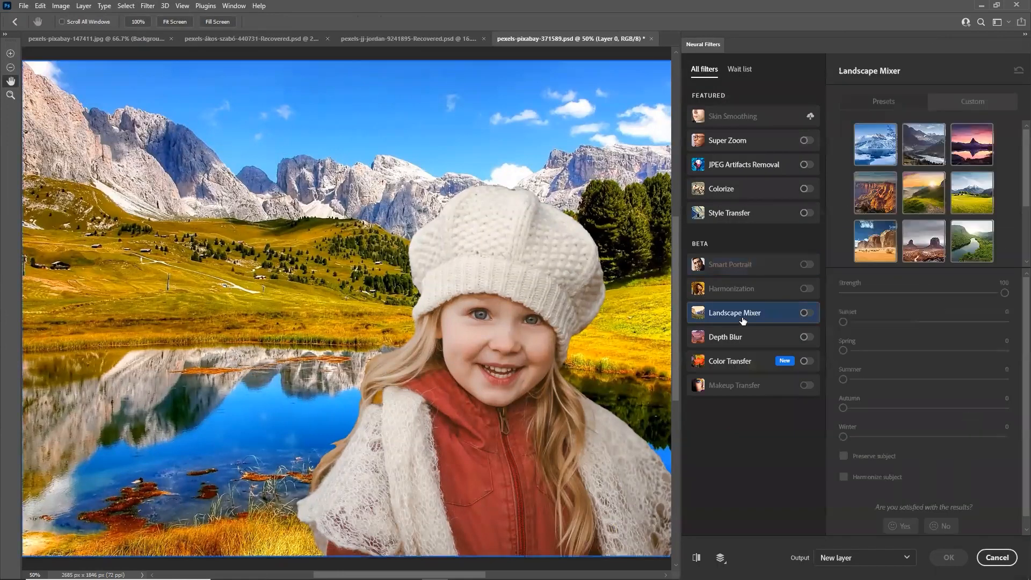
{"action": "left_click", "coordinate": [881, 153]}
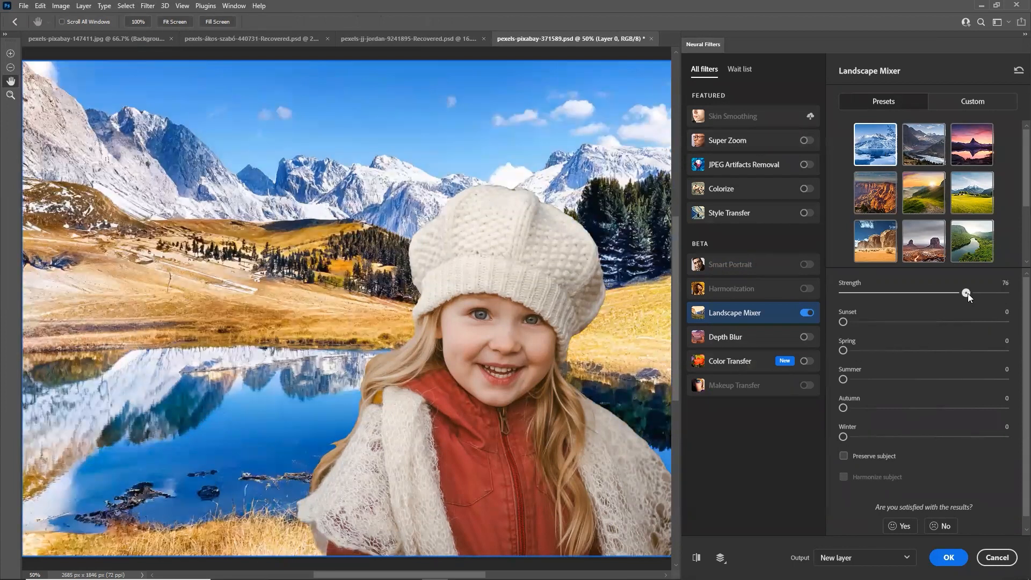
- Set Landscape Mixer Strength to 85 and Winter to 73, enable Preserve subject and Harmonize subject, and output to a new layer
{"action": "mouse_move", "coordinate": [993, 293]}
{"action": "left_mouse_down"}
{"action": "mouse_move", "coordinate": [964, 299]}
{"action": "mouse_move", "coordinate": [975, 299]}
{"action": "left_mouse_up"}
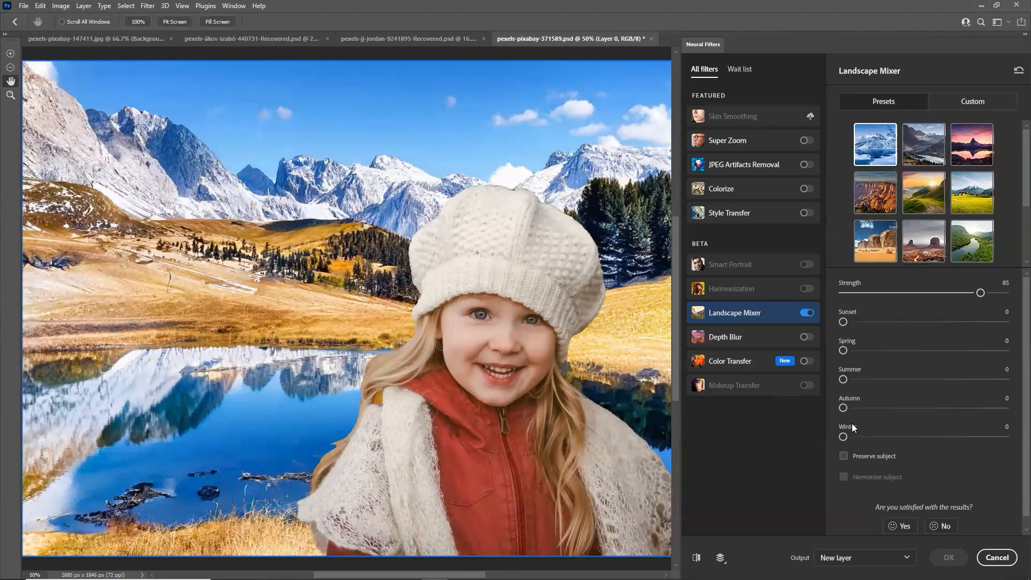
{"action": "left_click_drag", "start_coordinate": [894, 435], "coordinate": [961, 439]}
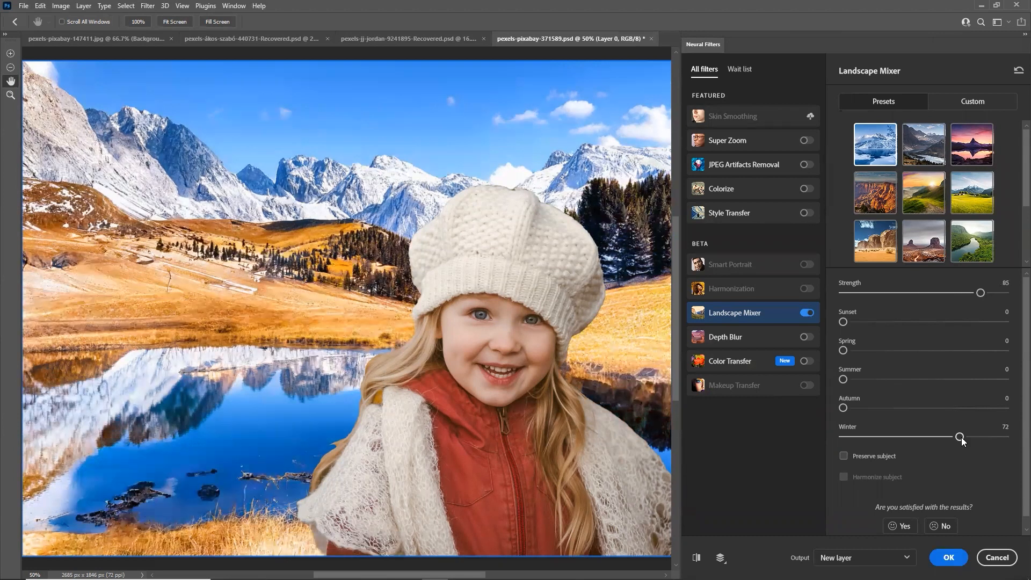
{"action": "left_click_drag", "start_coordinate": [963, 437], "coordinate": [963, 437]}
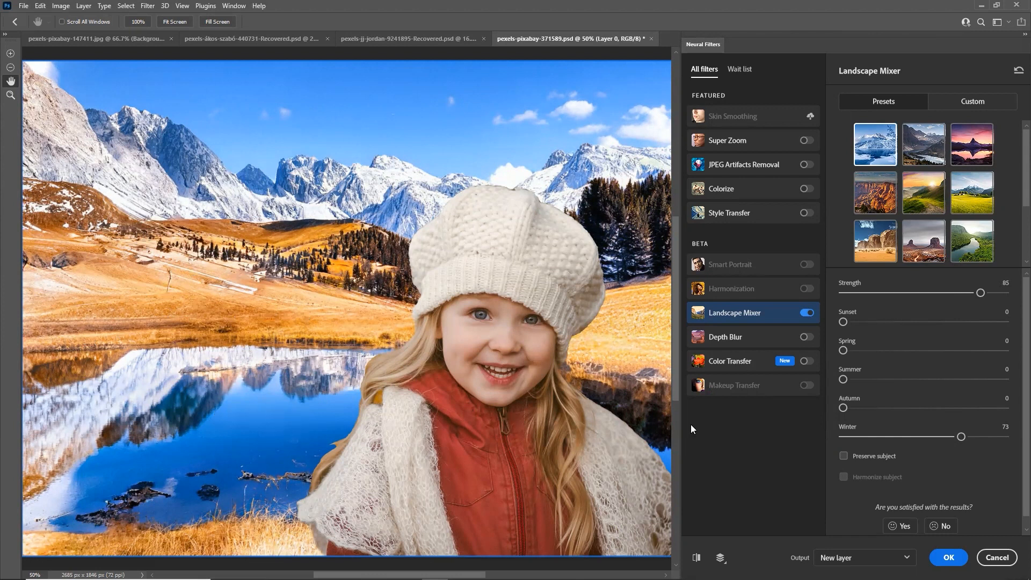
{"action": "left_click", "coordinate": [843, 455]}
{"action": "left_click", "coordinate": [843, 476]}
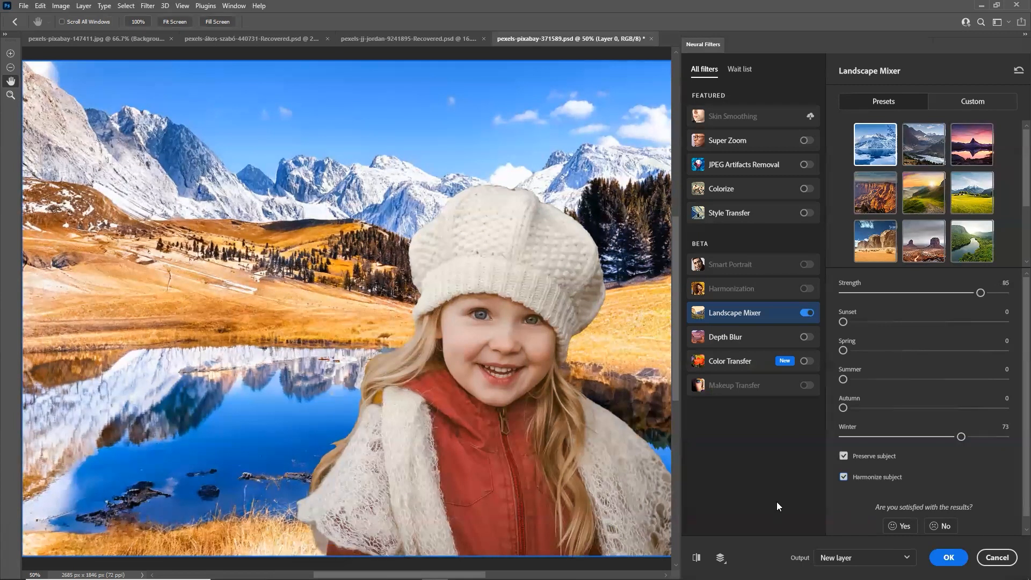
{"action": "left_click", "coordinate": [942, 558]}
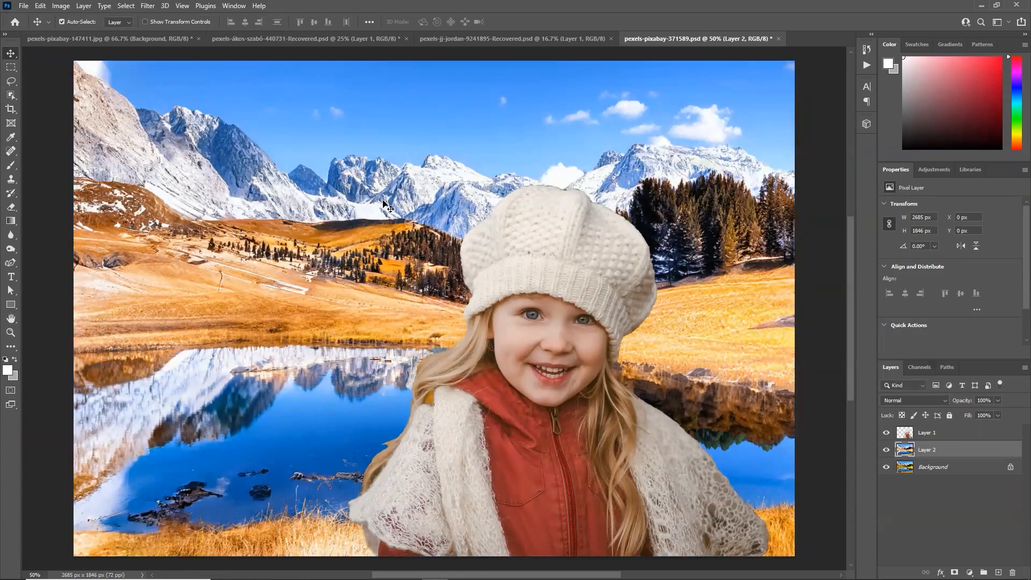
- Toggle the visibility of Layer 2 to compare the winter landscape with the original background
{"action": "left_click", "coordinate": [886, 450]}
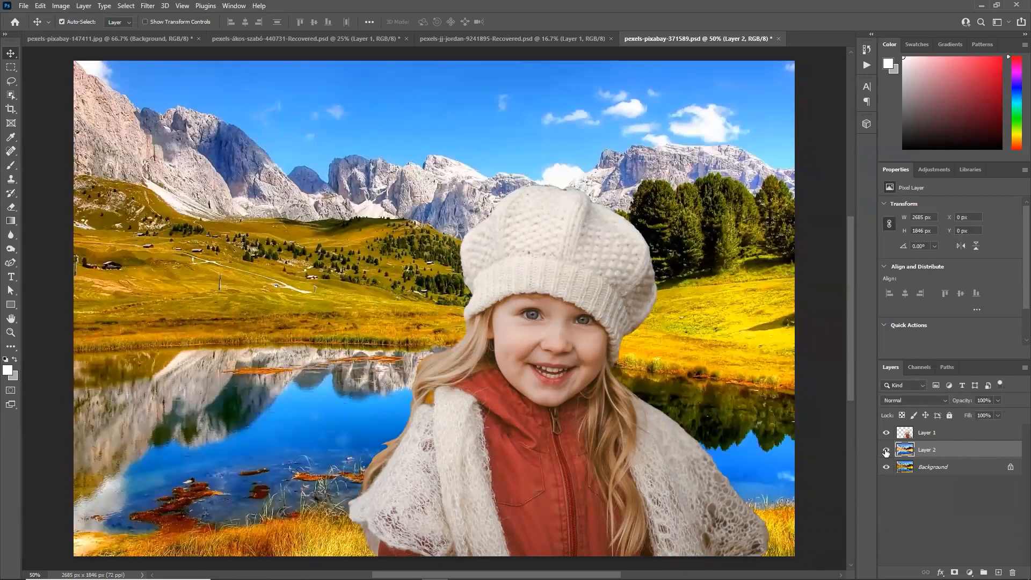
{"action": "left_click", "coordinate": [886, 450]}
{"action": "left_click", "coordinate": [886, 450]}
{"action": "left_click", "coordinate": [886, 450]}
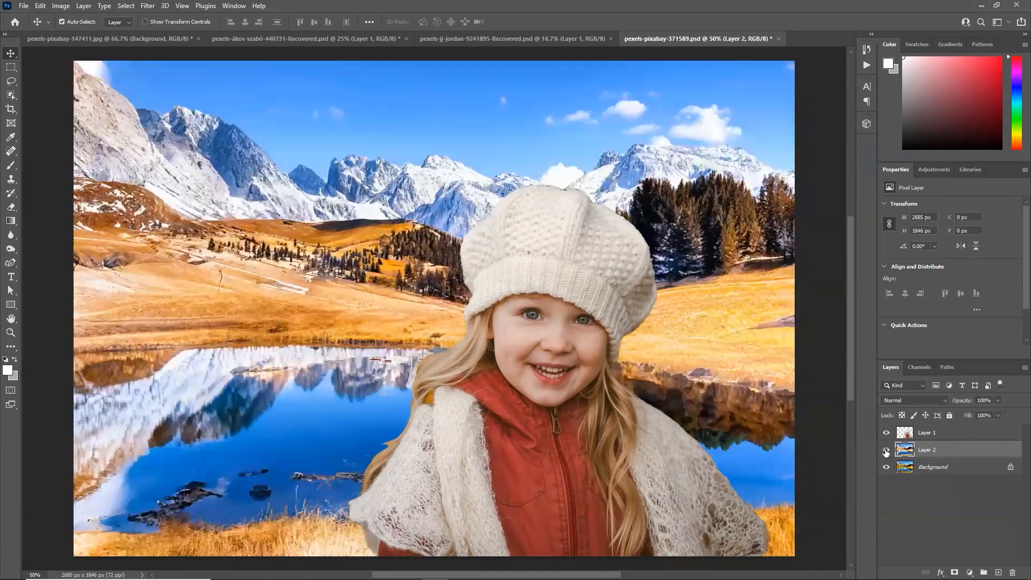
- Enable the Harmonization neural filter on the girl in Layer 1, using Layer 2 as the reference image
{"action": "left_click", "coordinate": [949, 435]}
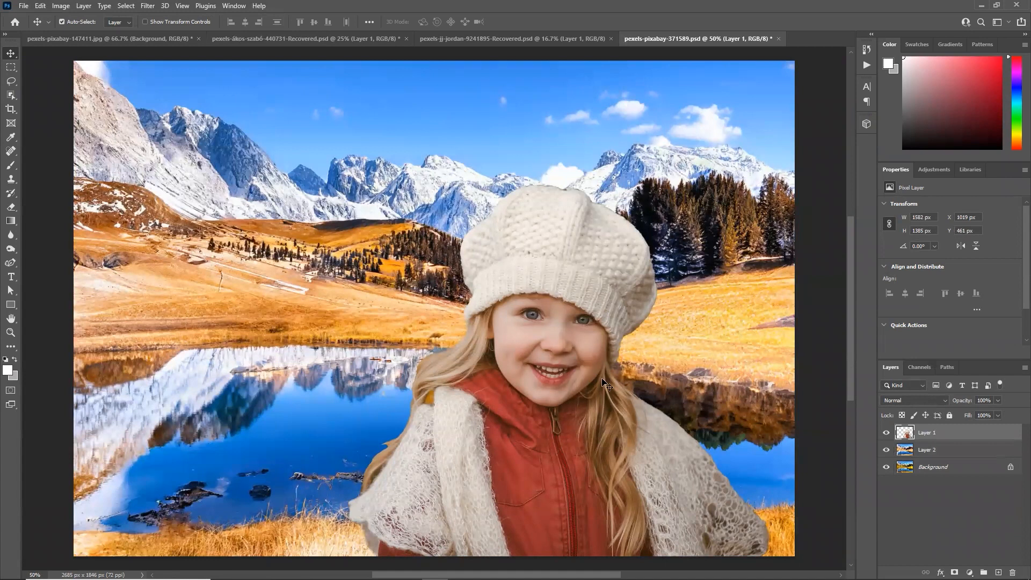
{"action": "left_click", "coordinate": [148, 6]}
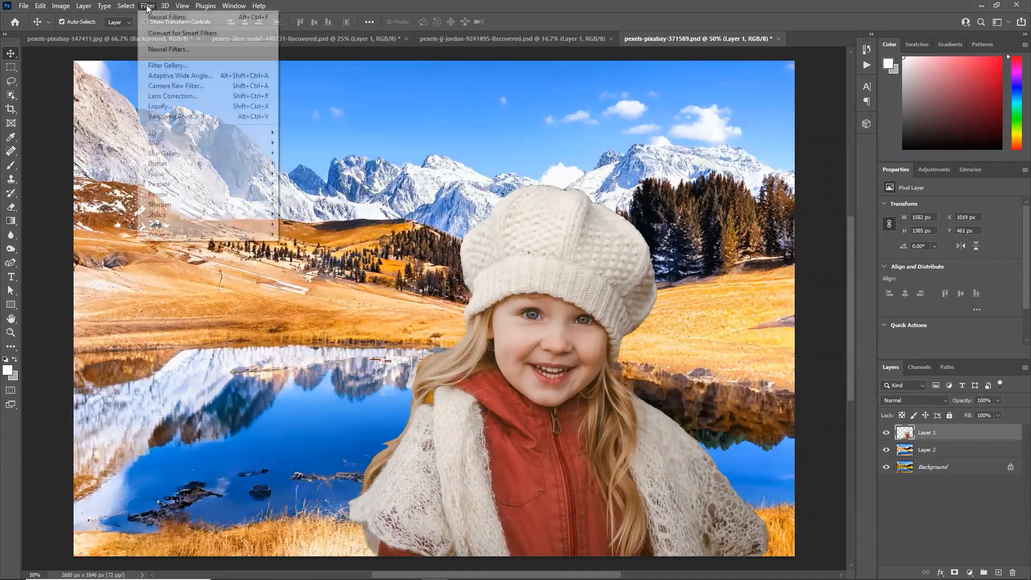
{"action": "left_click", "coordinate": [165, 51]}
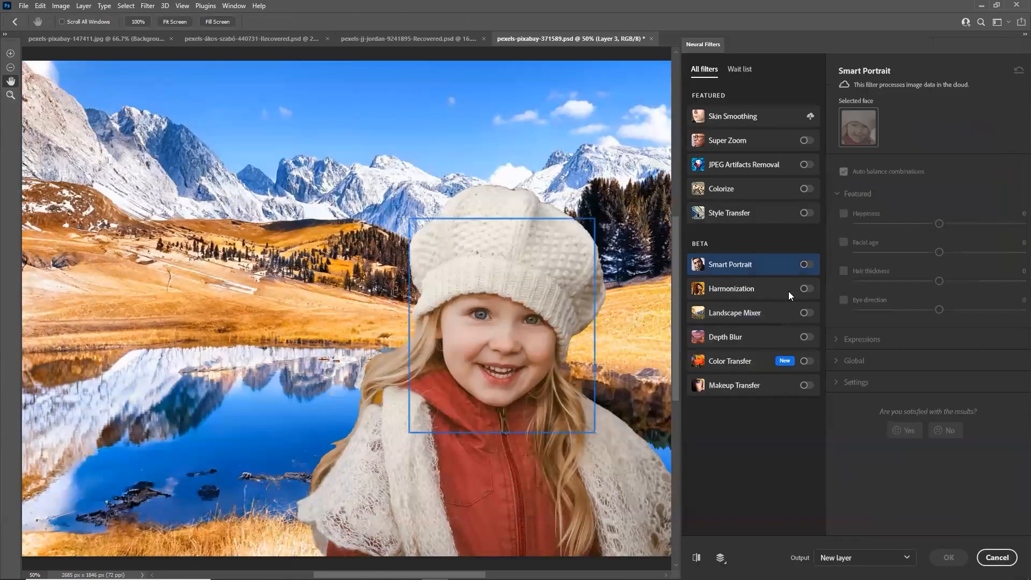
{"action": "left_click", "coordinate": [771, 290]}
{"action": "left_click", "coordinate": [811, 289]}
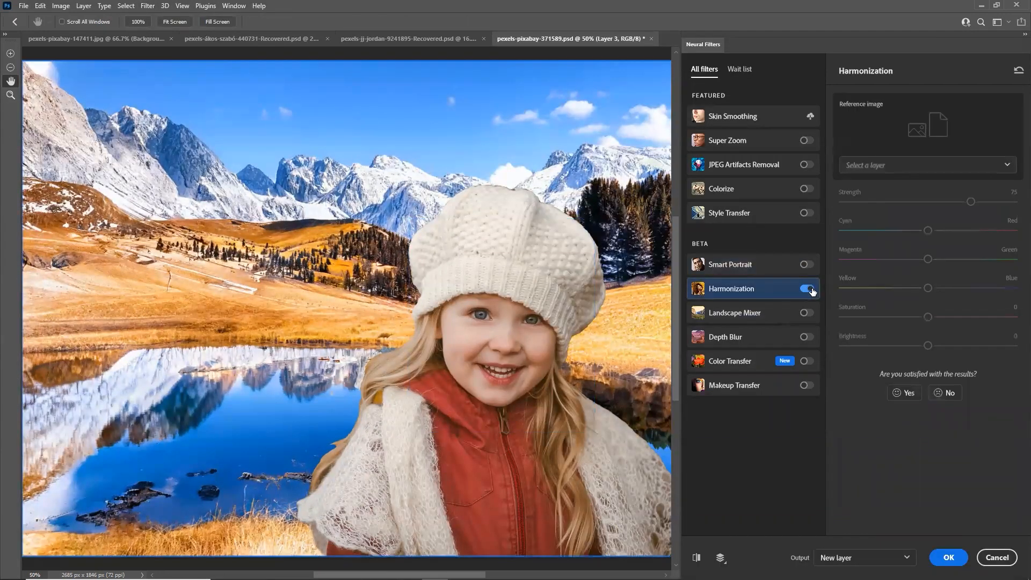
{"action": "left_click", "coordinate": [910, 170]}
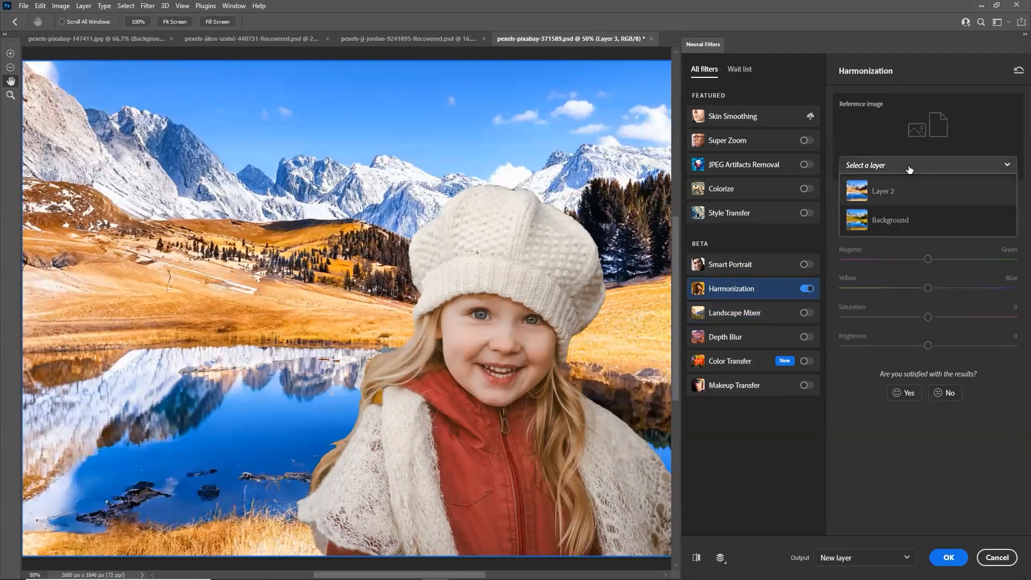
{"action": "left_click", "coordinate": [900, 190]}
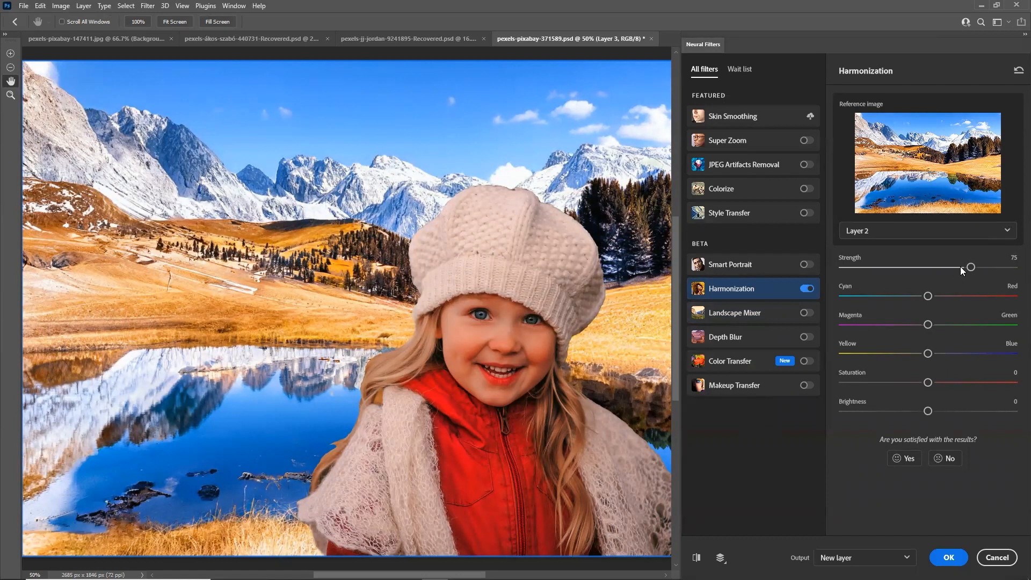
- Set Harmonization Strength to 59 and Brightness to +3, shift the colors slightly toward cyan and blue, and output to a new layer
{"action": "left_click_drag", "start_coordinate": [970, 267], "coordinate": [911, 298]}
{"action": "left_click", "coordinate": [928, 353]}
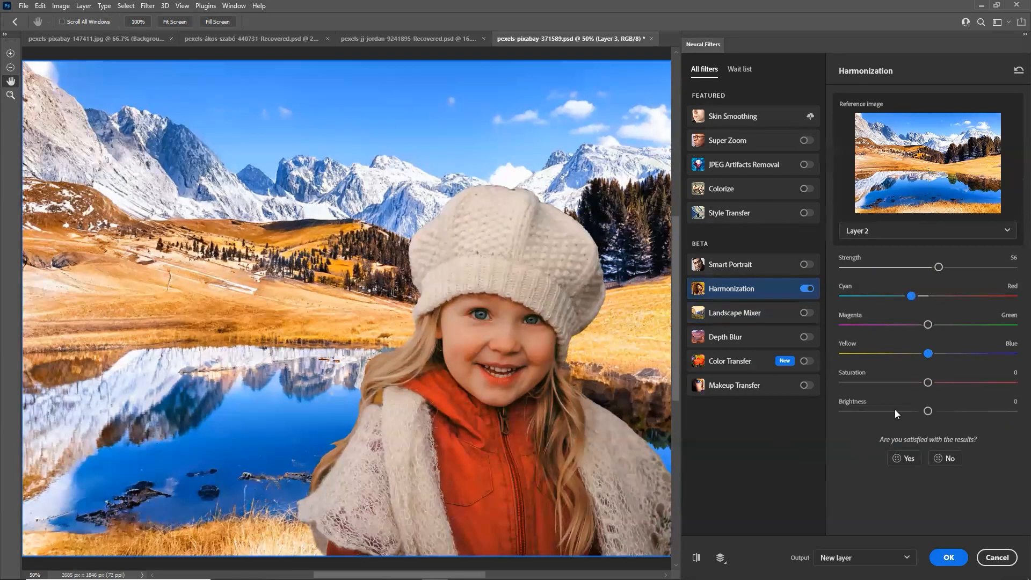
{"action": "left_click_drag", "start_coordinate": [927, 415], "coordinate": [935, 415]}
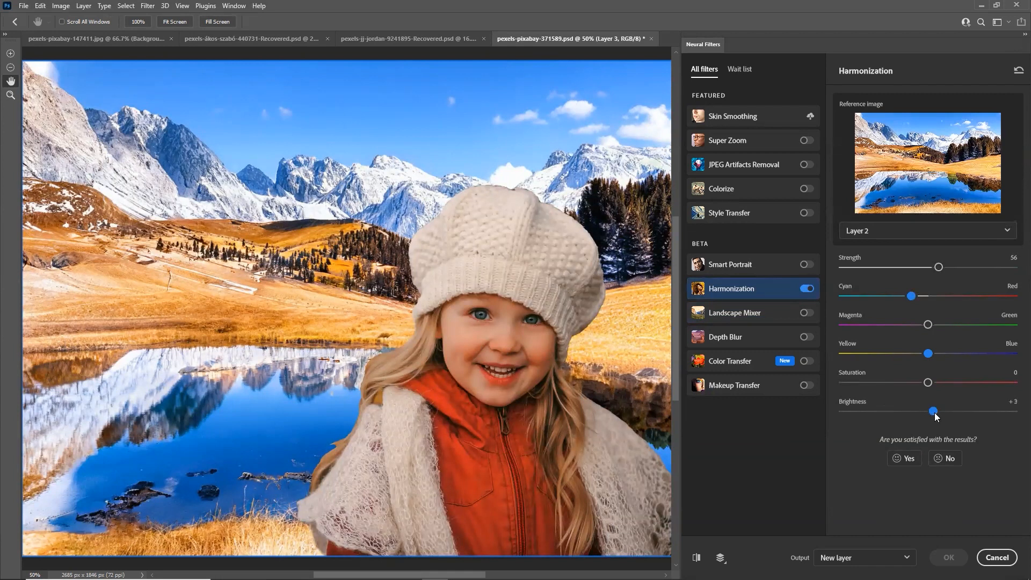
{"action": "left_click_drag", "start_coordinate": [937, 271], "coordinate": [944, 271]}
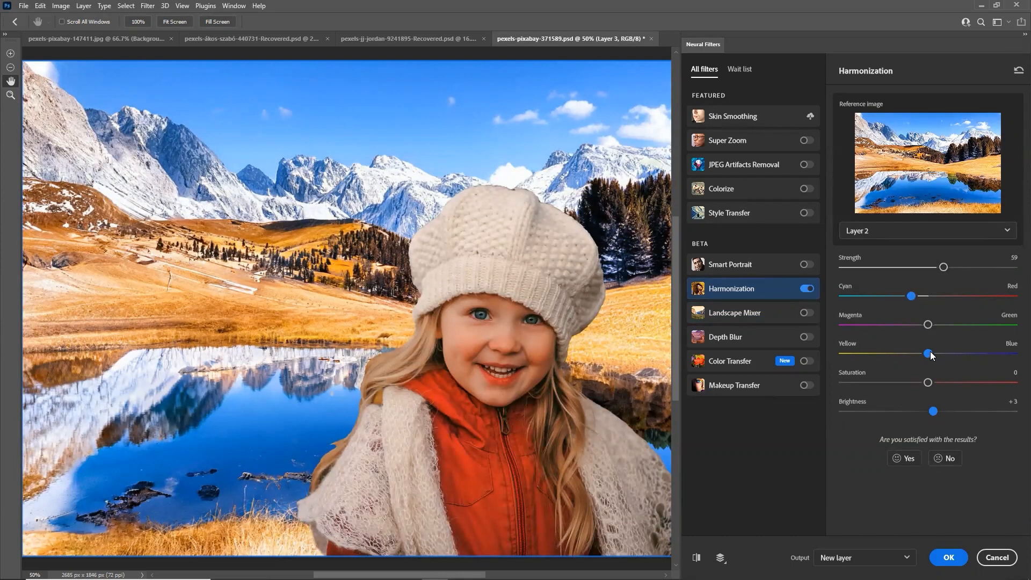
{"action": "left_click_drag", "start_coordinate": [931, 355], "coordinate": [948, 354]}
{"action": "left_click", "coordinate": [1003, 557]}
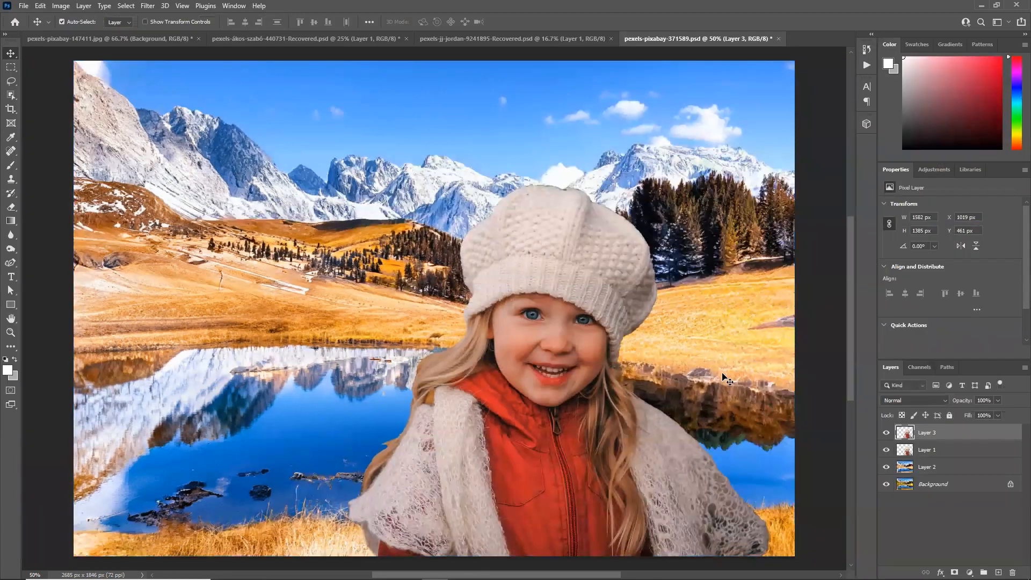
- Hide Layer 3 and Layer 2, leaving Layer 1 visible, to view the original composite of the girl and lake
{"action": "left_click", "coordinate": [887, 450]}
{"action": "left_click", "coordinate": [886, 433]}
{"action": "left_click", "coordinate": [887, 449]}
{"action": "left_click", "coordinate": [887, 467]}
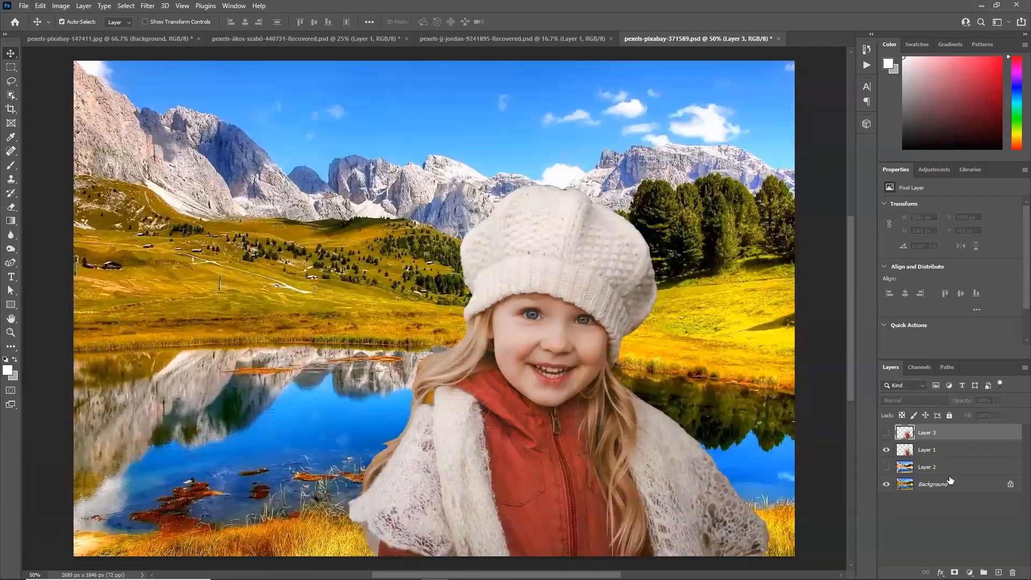
- Show Layer 3 and Layer 2, hide Layer 1, and switch to the pexels-pixabay-147411.jpg document
{"action": "left_click", "coordinate": [886, 433]}
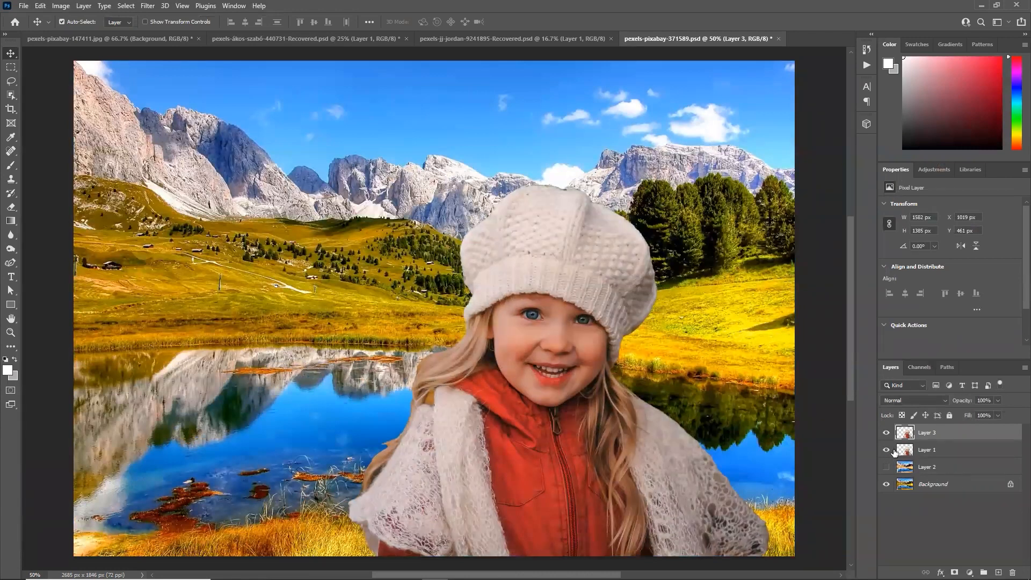
{"action": "left_click", "coordinate": [886, 450]}
{"action": "left_click", "coordinate": [886, 467]}
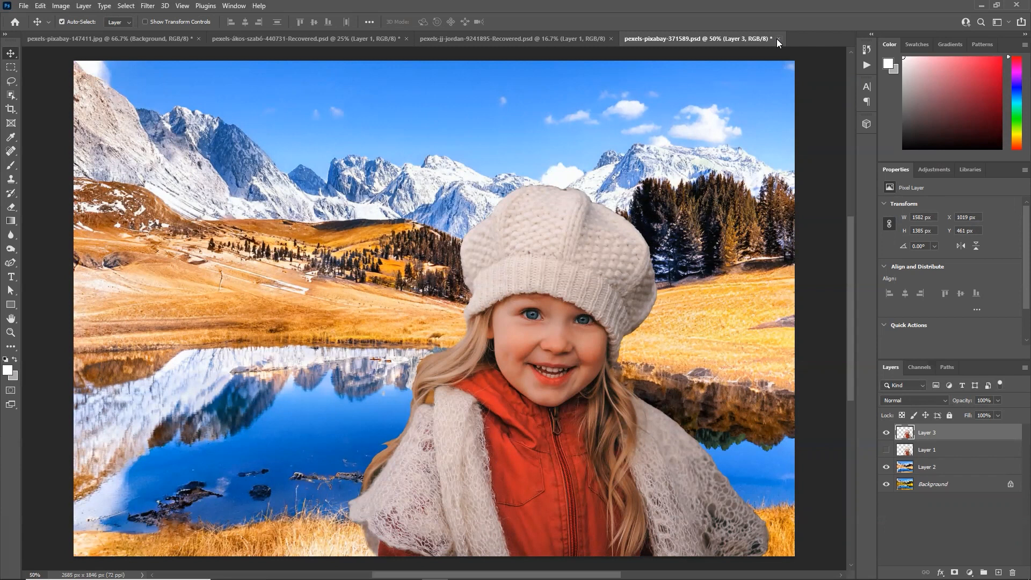
{"action": "left_click", "coordinate": [114, 39]}
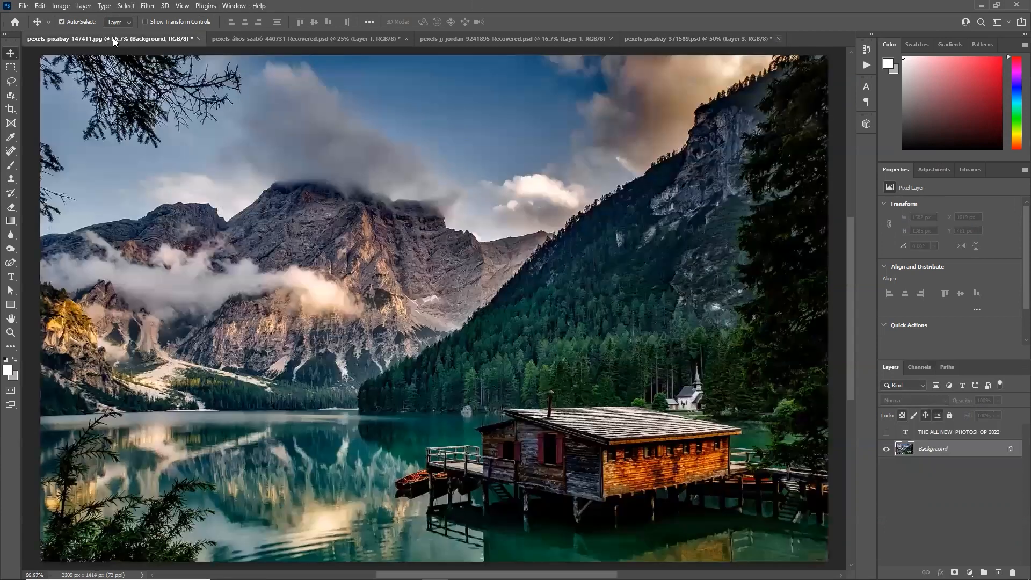